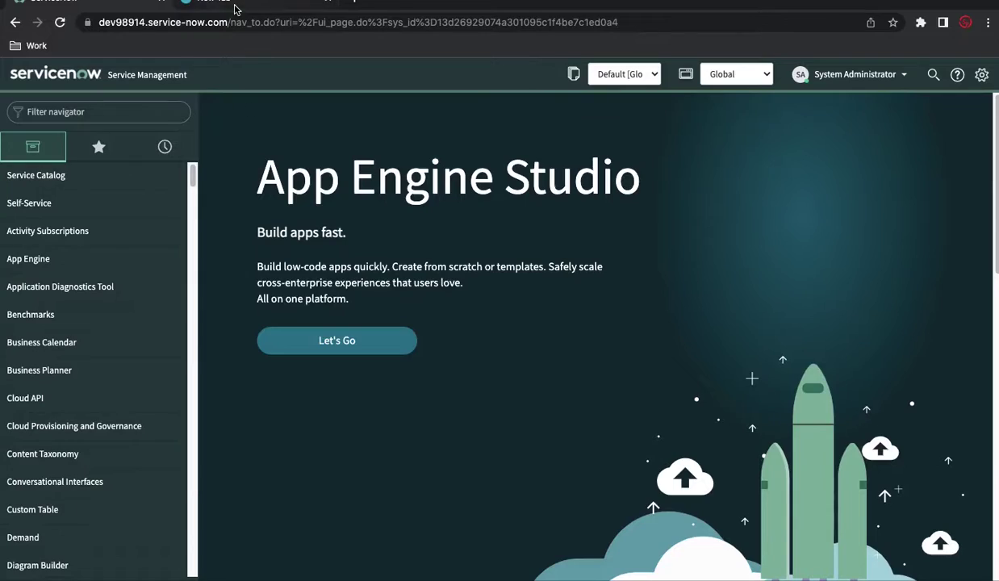
pyautogui.click(235, 8)
pyautogui.click(296, 26)
pyautogui.hotkey('ctrl', 'a')
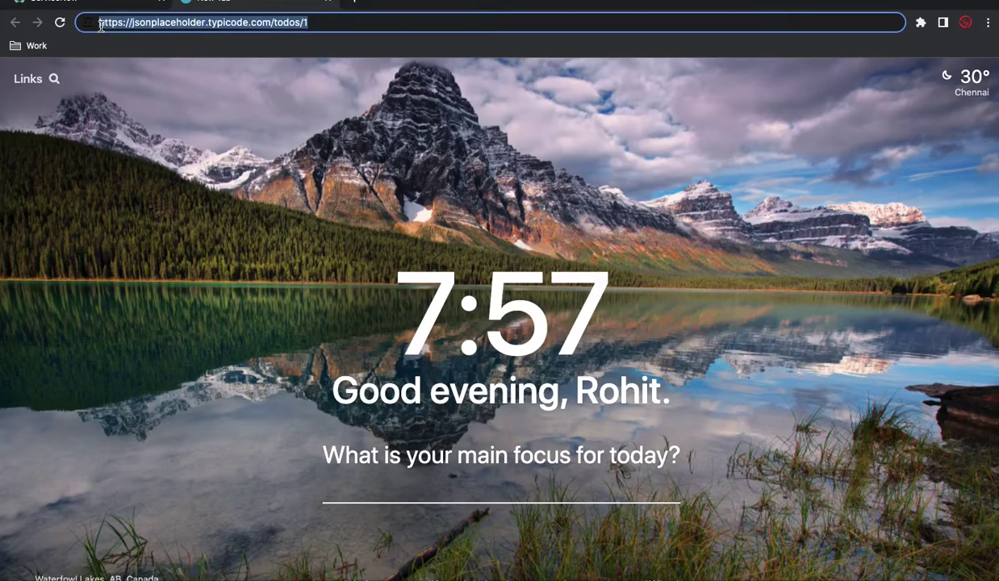
pyautogui.press('Return')
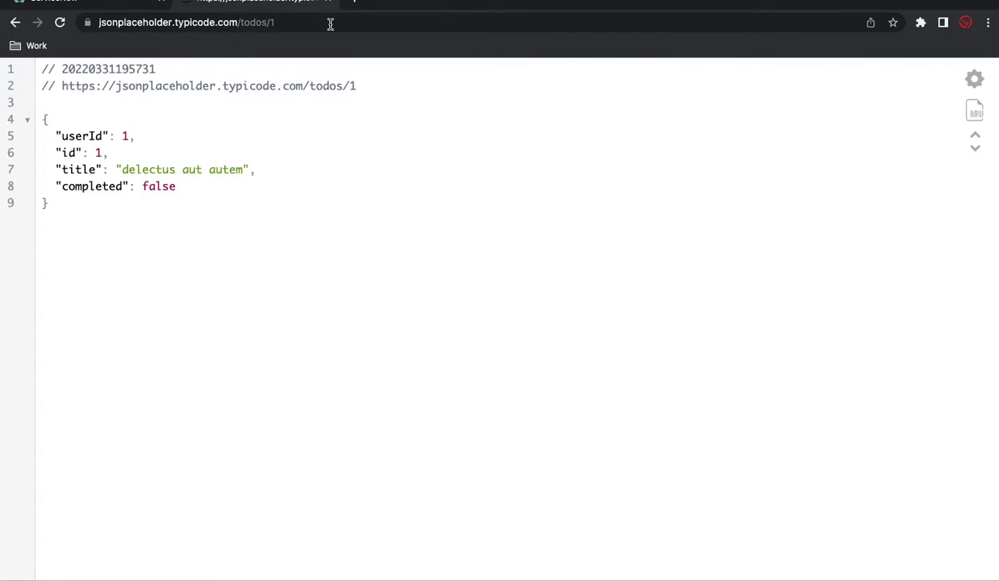
pyautogui.click(298, 23)
pyautogui.press('Right')
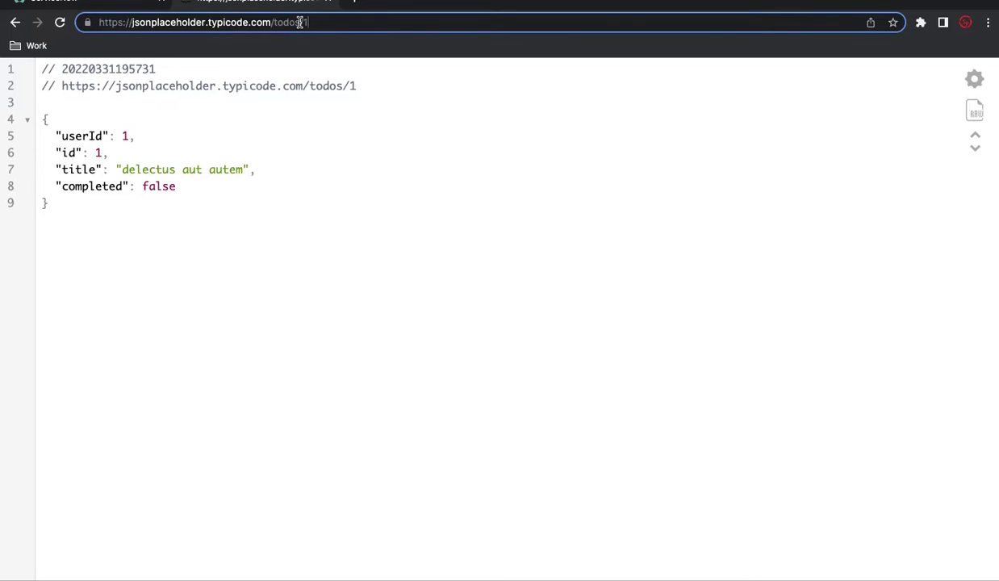
pyautogui.press('BackSpace')
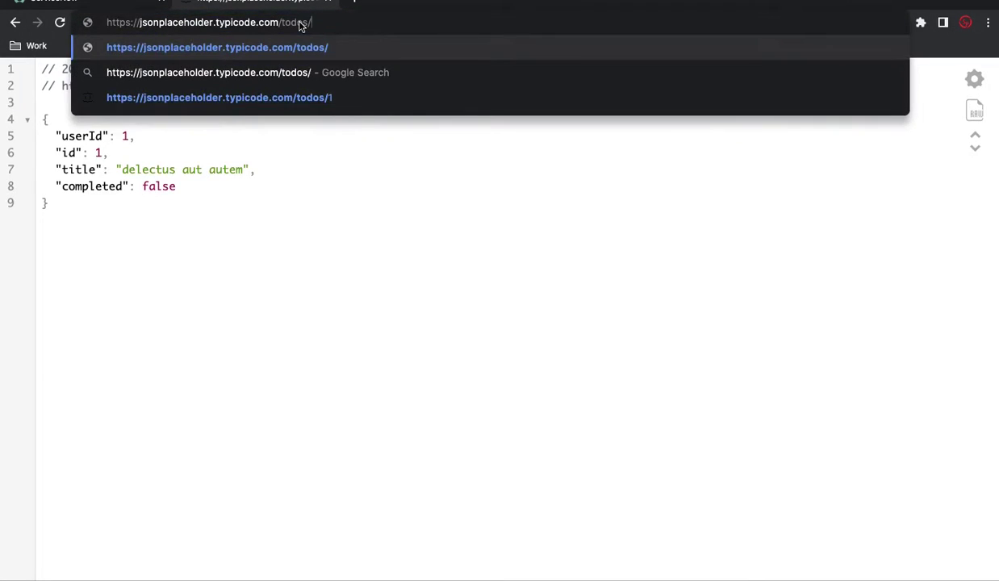
pyautogui.write('2')
pyautogui.press('Return')
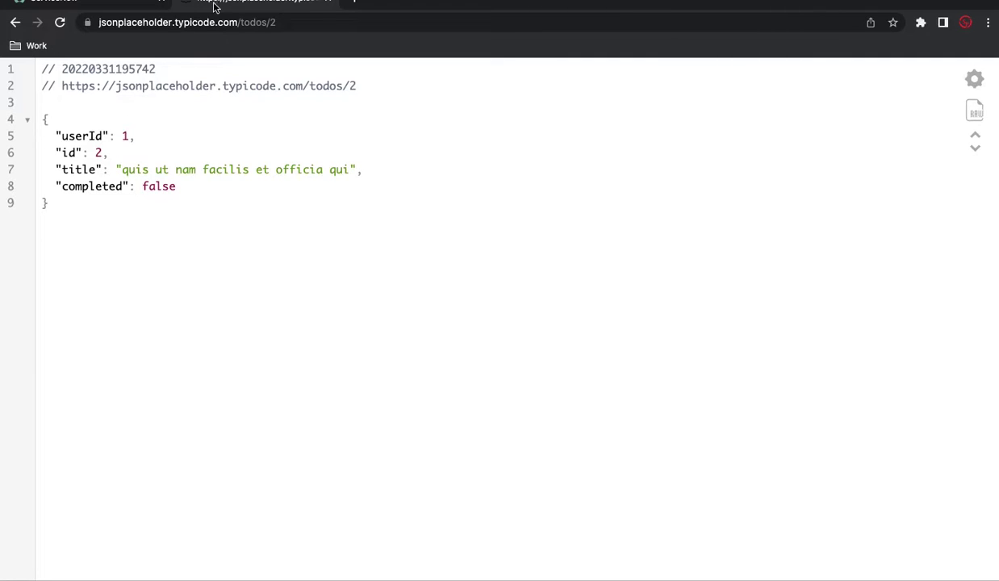
# Step: Copy the todos/2 address, return to ServiceNow and find and open the list of outbound REST Messages
pyautogui.moveTo(279, 22); pyautogui.dragTo(84, 18)
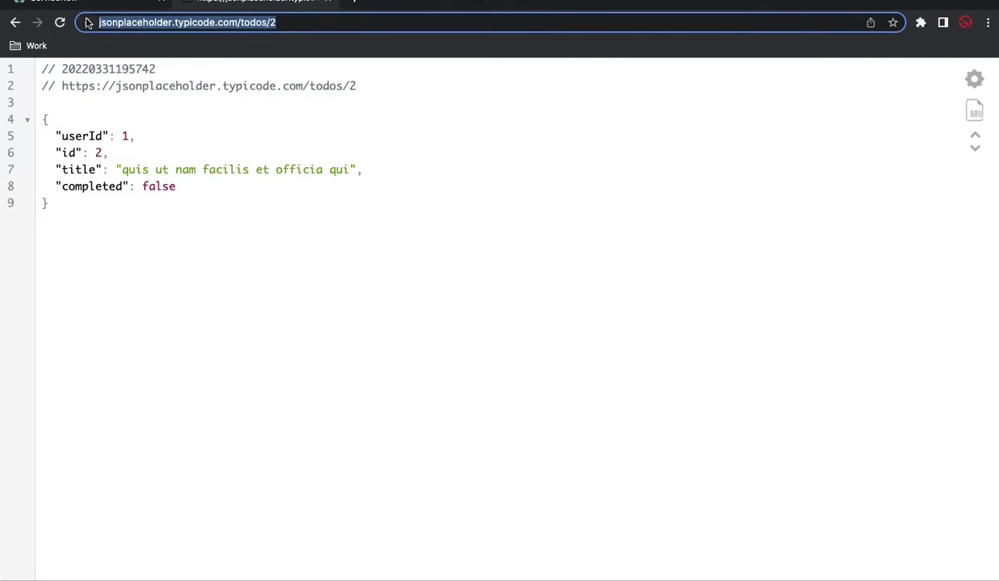
pyautogui.click(79, 2)
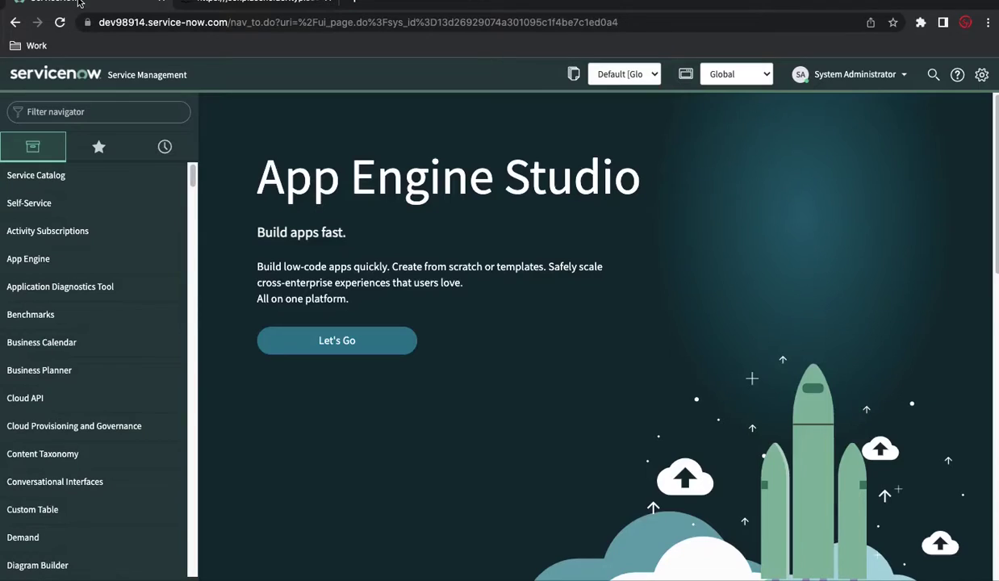
pyautogui.click(109, 109)
pyautogui.write('test mes')
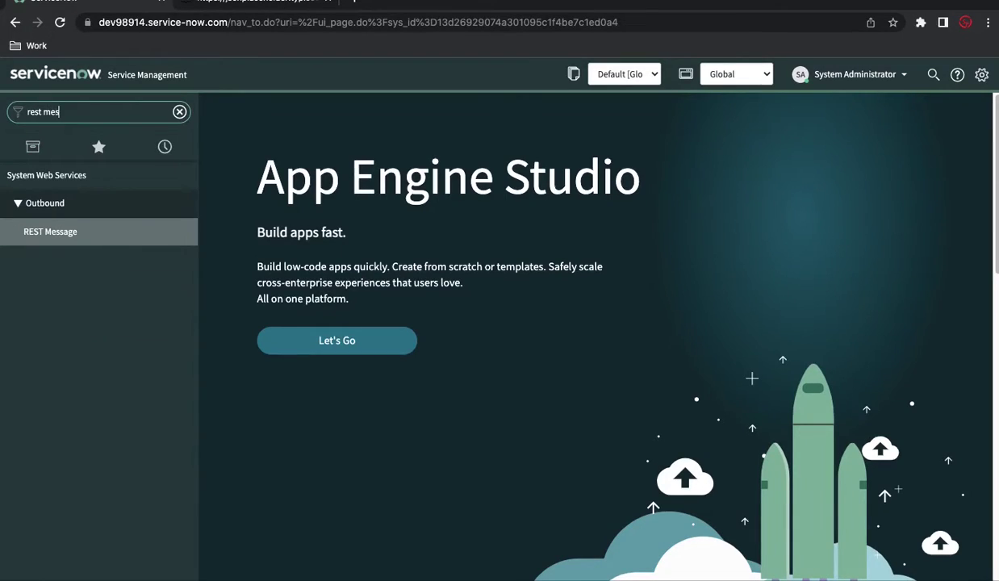
pyautogui.click(65, 237)
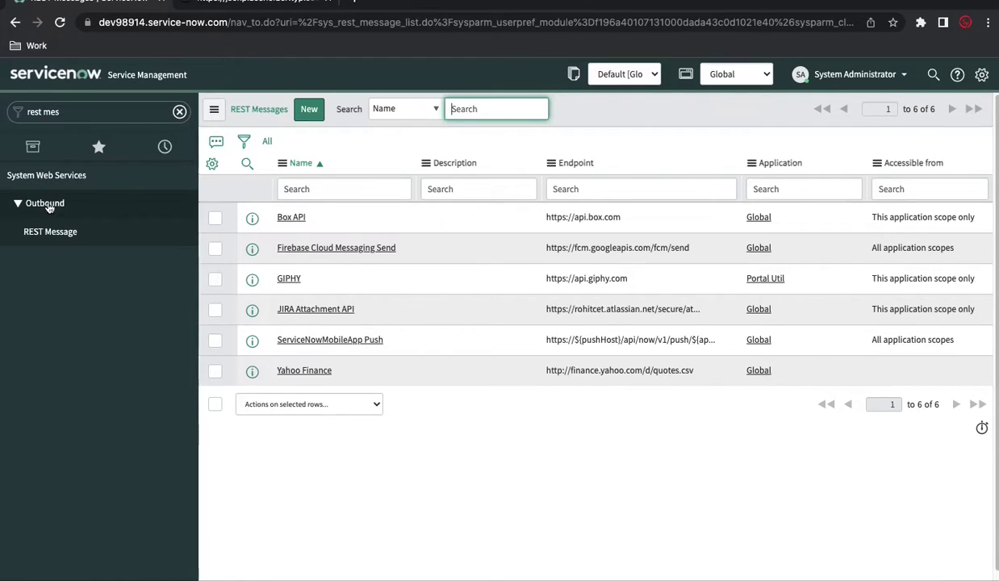
pyautogui.click(314, 115)
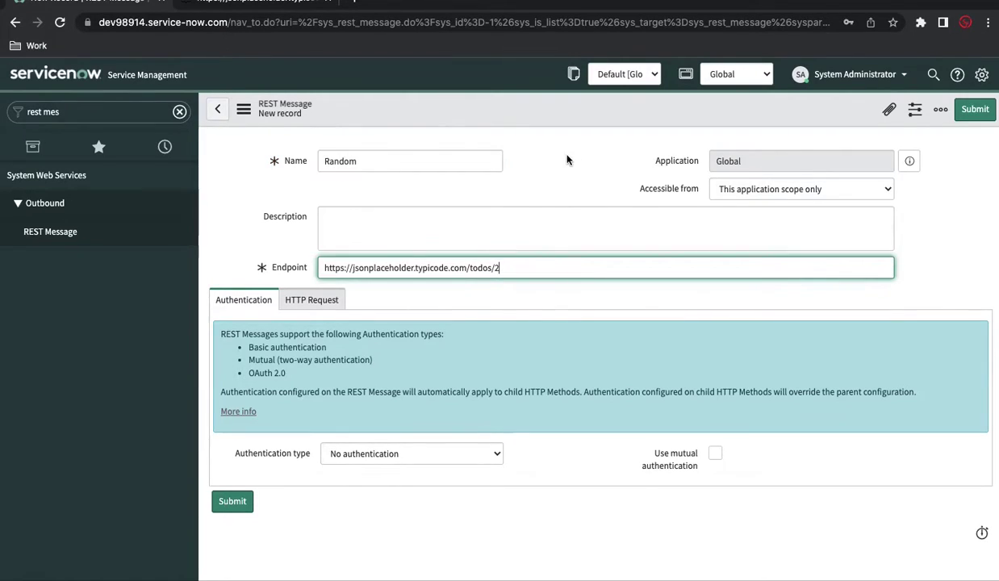
pyautogui.click(568, 161)
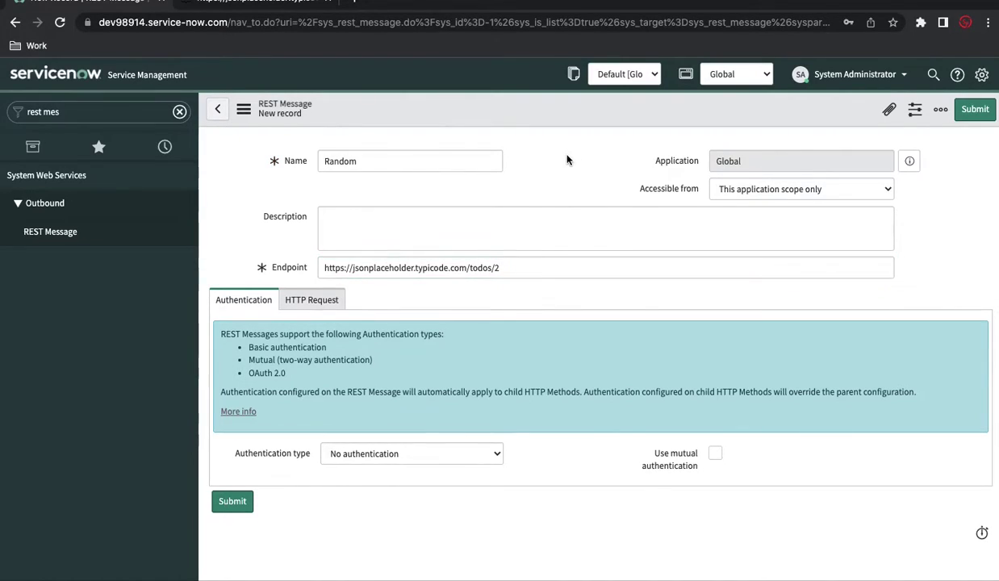
pyautogui.rightClick(563, 121)
pyautogui.click(572, 128)
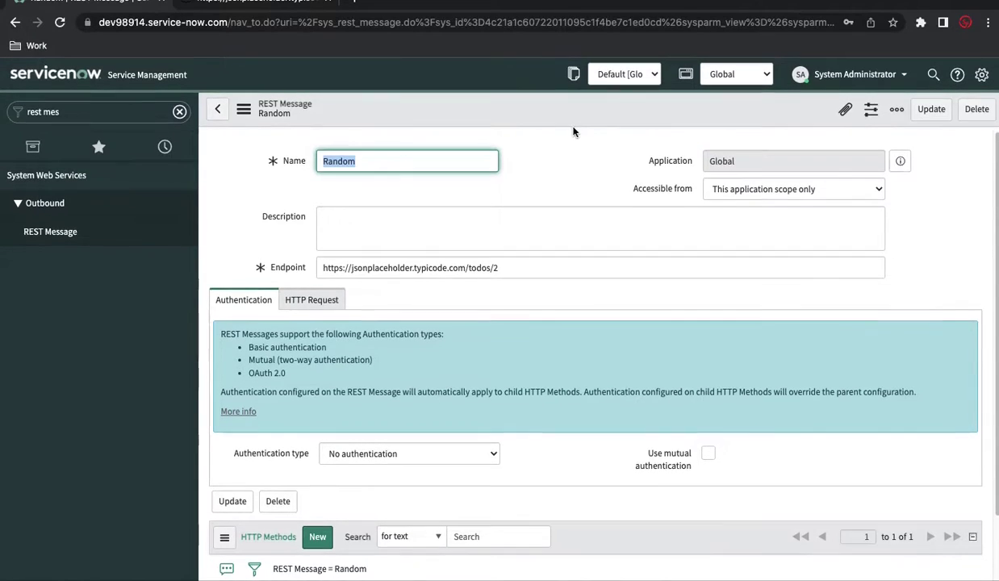
# Step: Open the Default GET HTTP method of the Random REST Message and review its endpoint
pyautogui.scroll(-3, 617, 210)
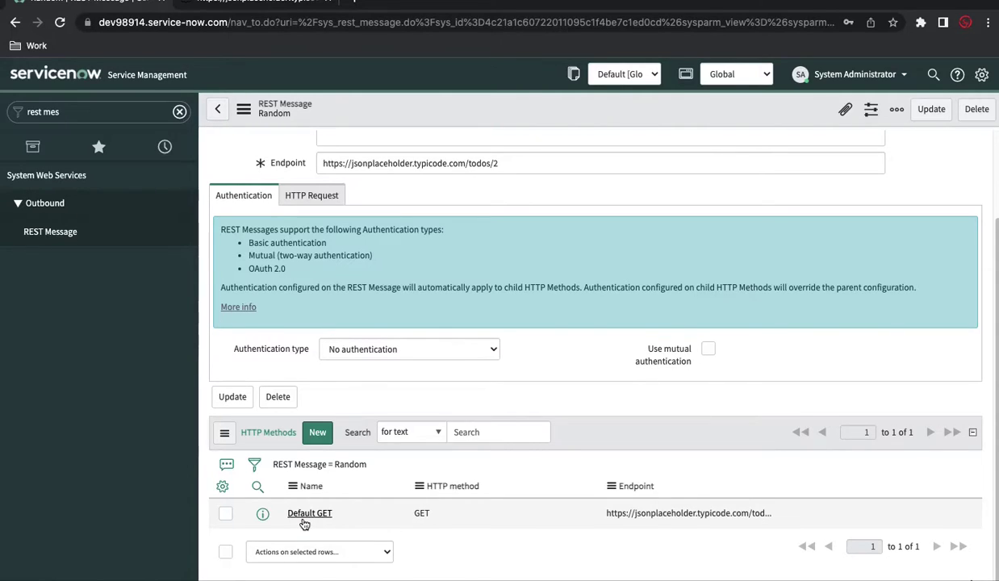
pyautogui.click(307, 514)
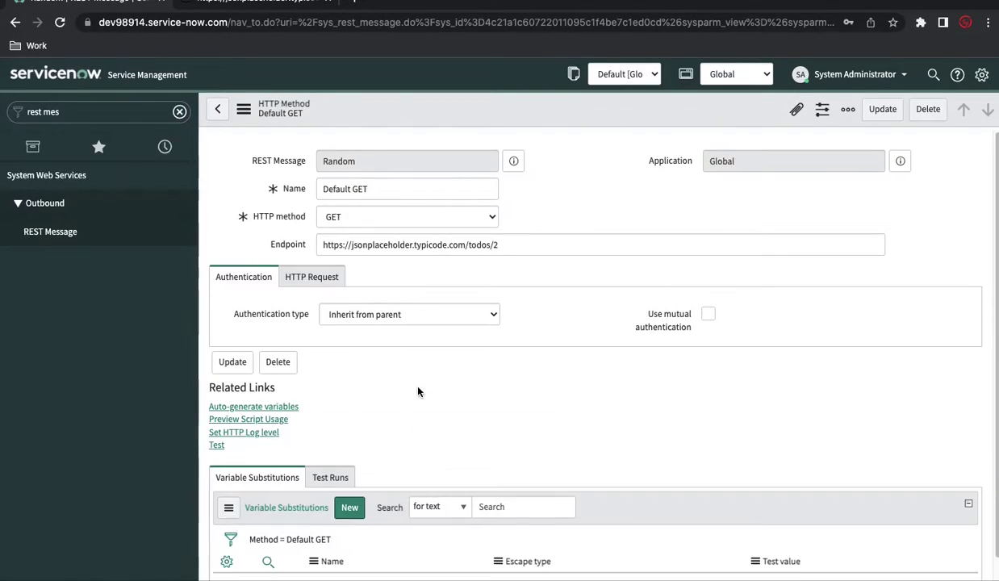
pyautogui.scroll(-2, 466, 399)
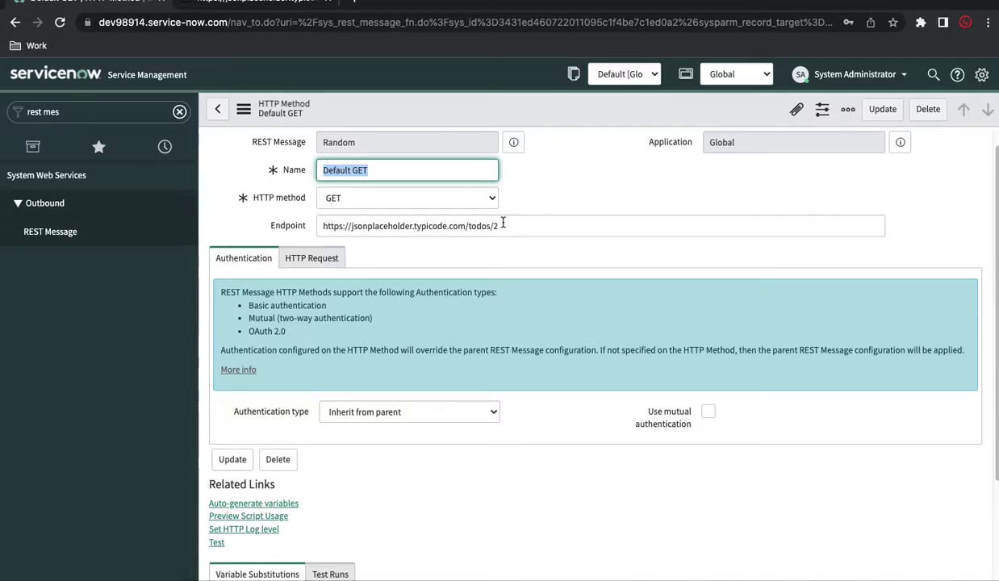
pyautogui.click(284, 6)
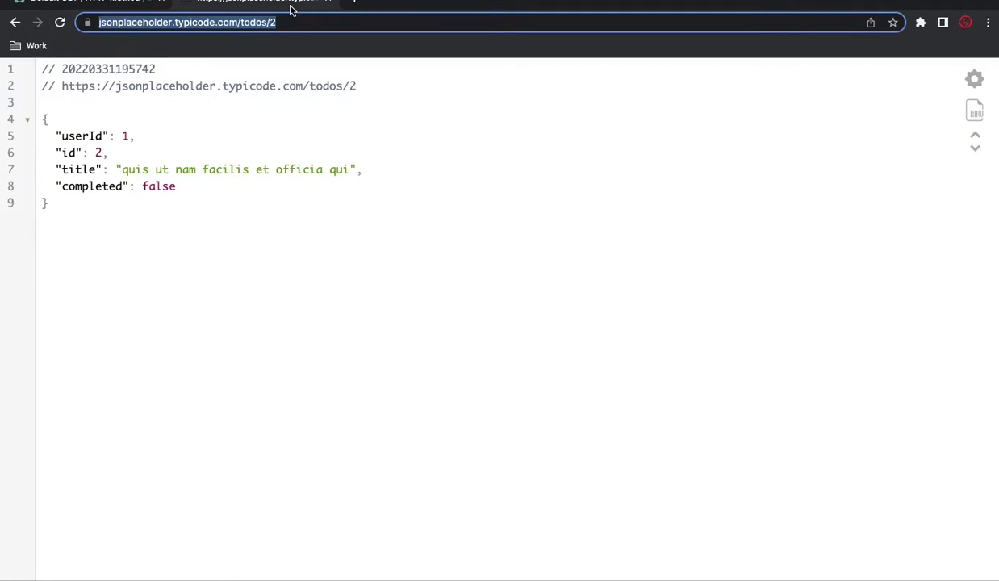
pyautogui.click(291, 30)
pyautogui.press('BackSpace')
pyautogui.write('3')
pyautogui.press('Return')
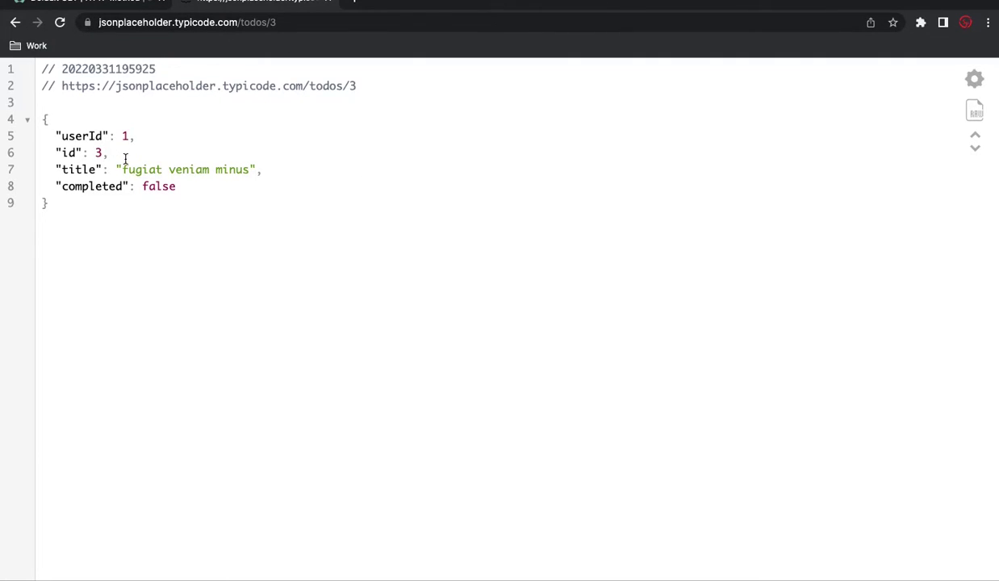
pyautogui.click(103, 5)
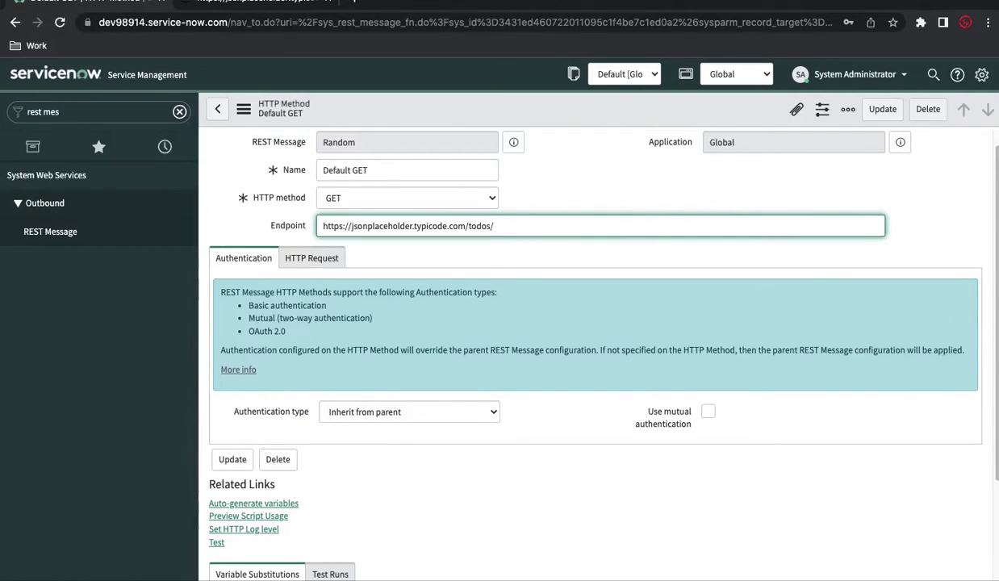
pyautogui.write('${id}')
pyautogui.rightClick(535, 106)
pyautogui.click(564, 122)
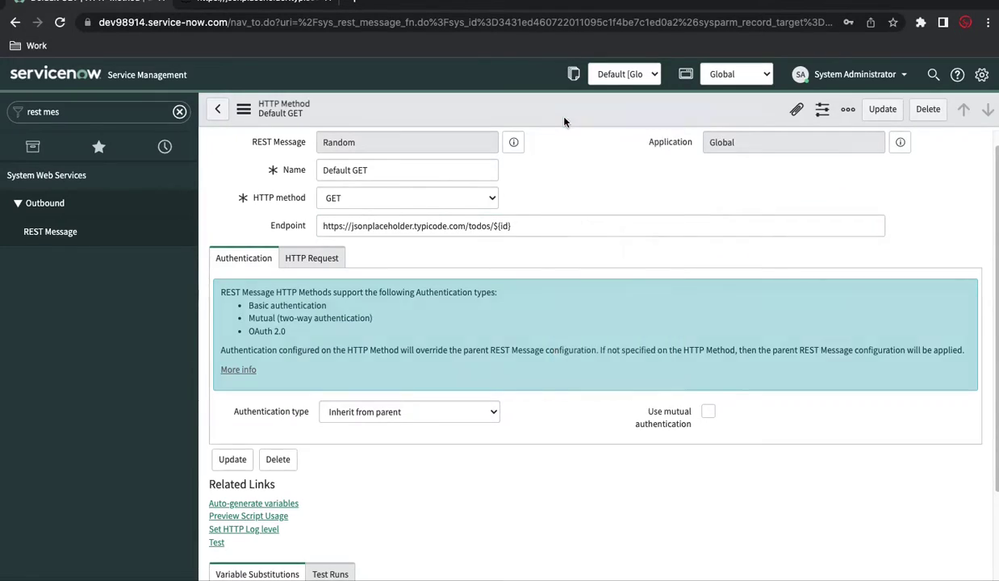
# Step: Auto-generate the variables of the Default GET method and set the test value of id to 1
pyautogui.rightClick(564, 122)
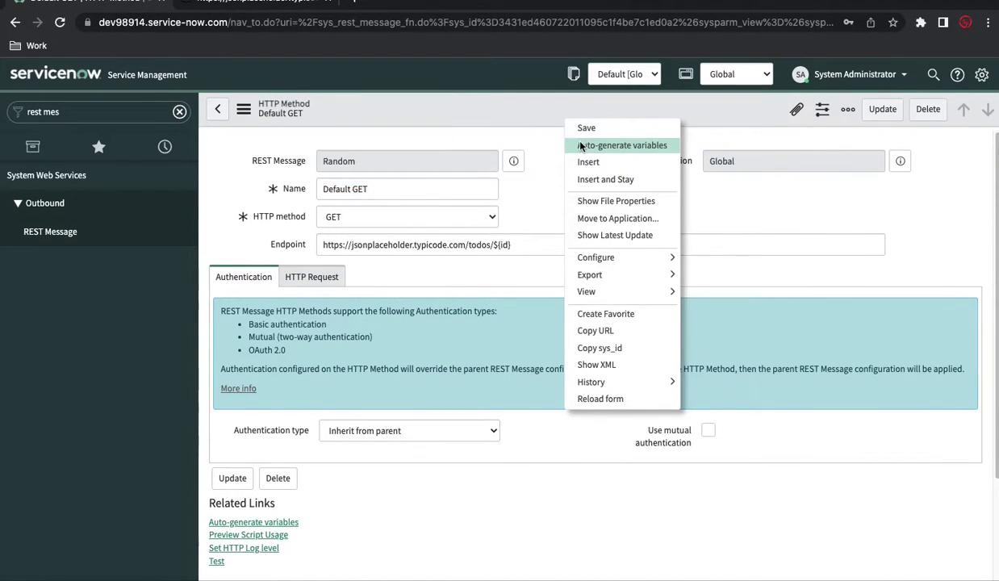
pyautogui.click(581, 146)
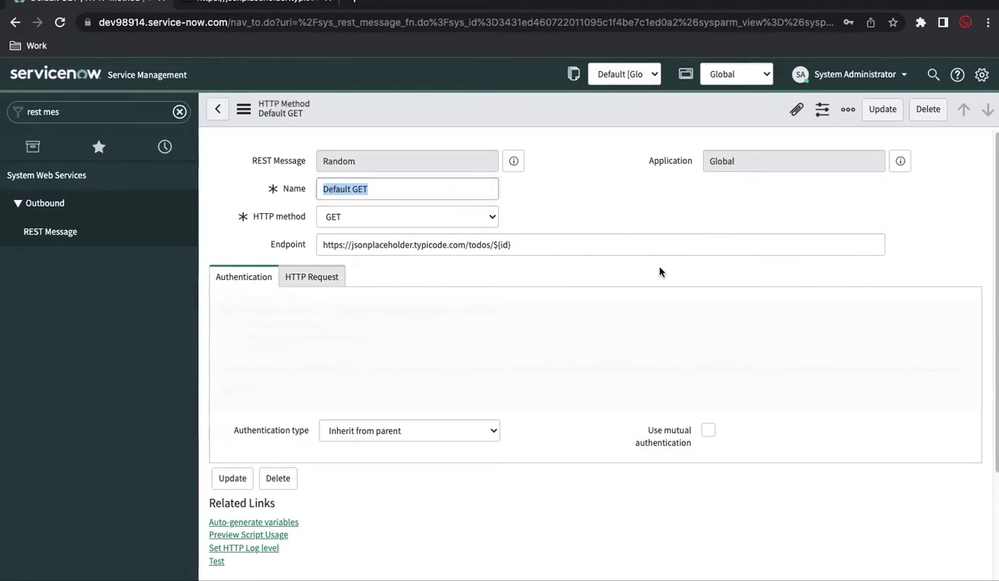
pyautogui.scroll(-4, 659, 272)
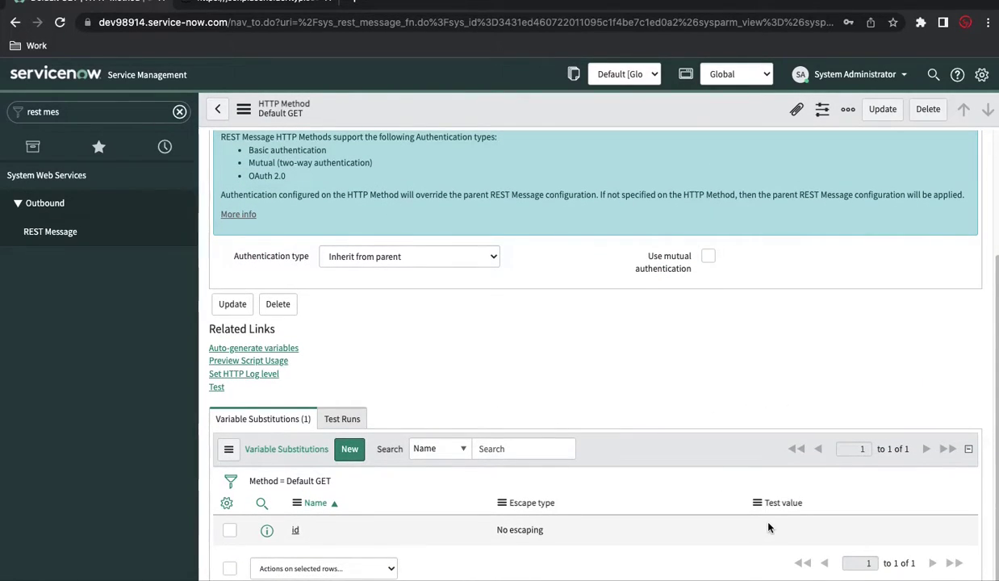
pyautogui.doubleClick(768, 528)
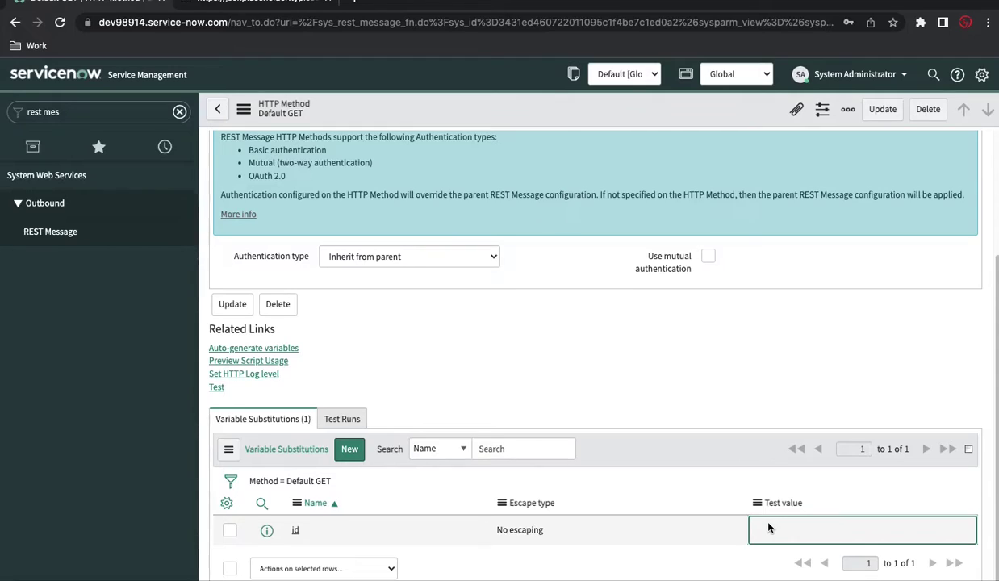
pyautogui.write('1')
# Step: Test the Default GET method, check the returned response, and go back to the method record
pyautogui.click(217, 388)
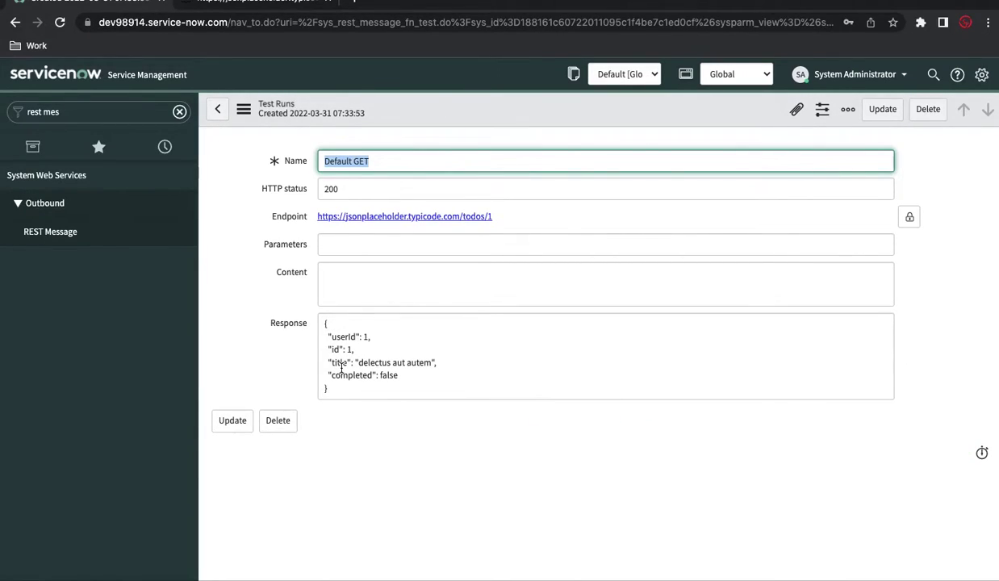
pyautogui.click(14, 25)
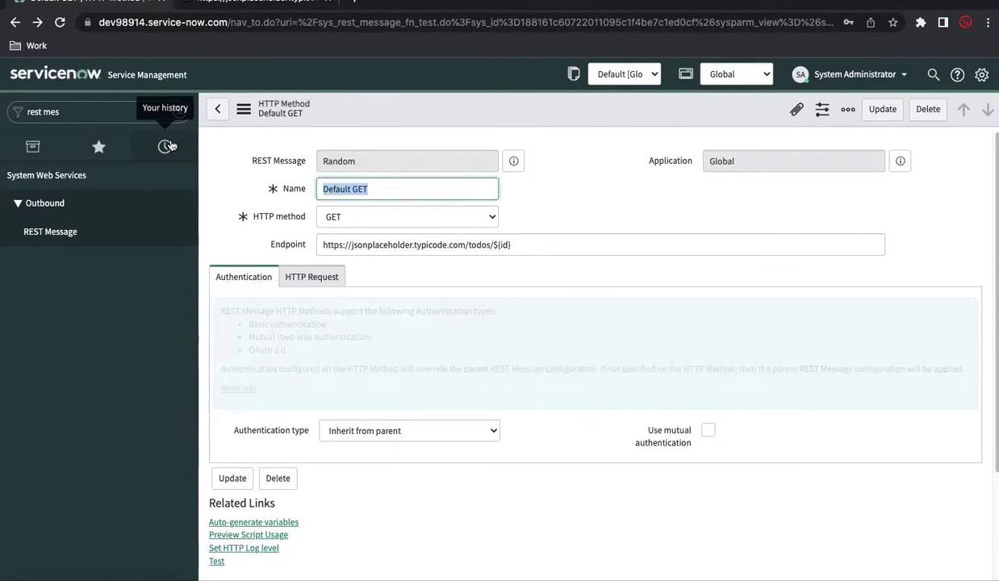
# Step: Preview the script usage of the Default GET method, copy the whole sample script, and close the preview
pyautogui.scroll(-2, 287, 243)
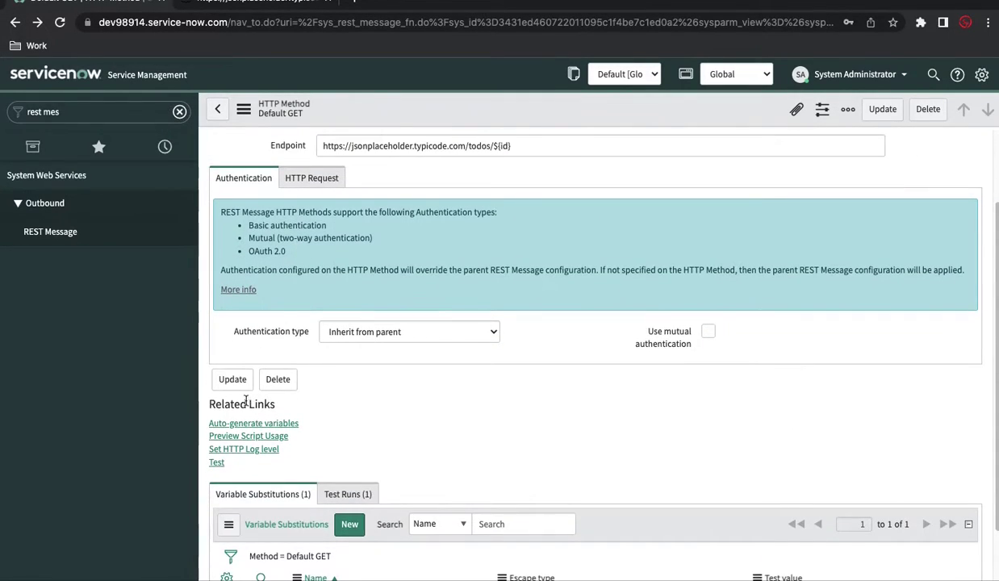
pyautogui.click(238, 437)
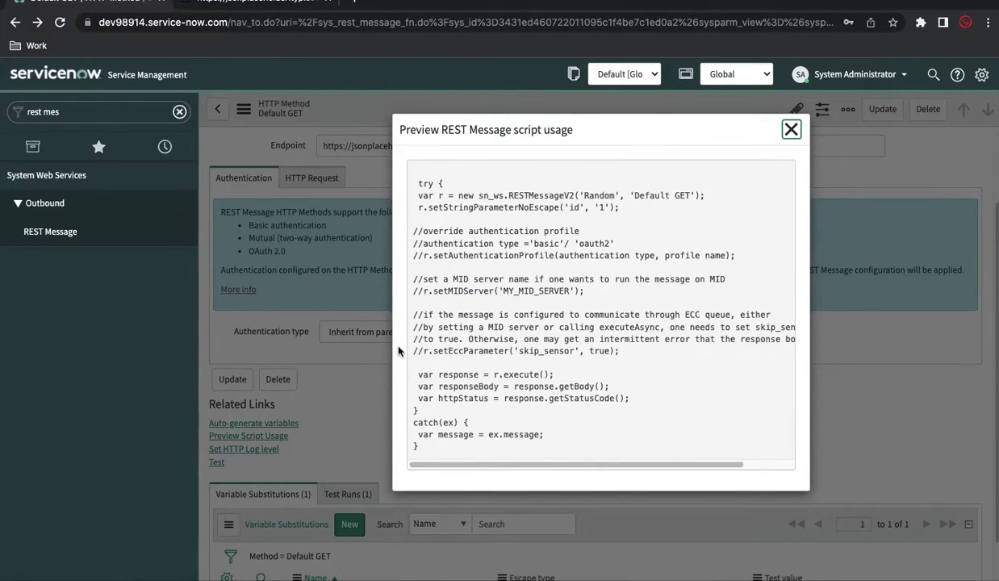
pyautogui.moveTo(417, 446); pyautogui.dragTo(421, 184)
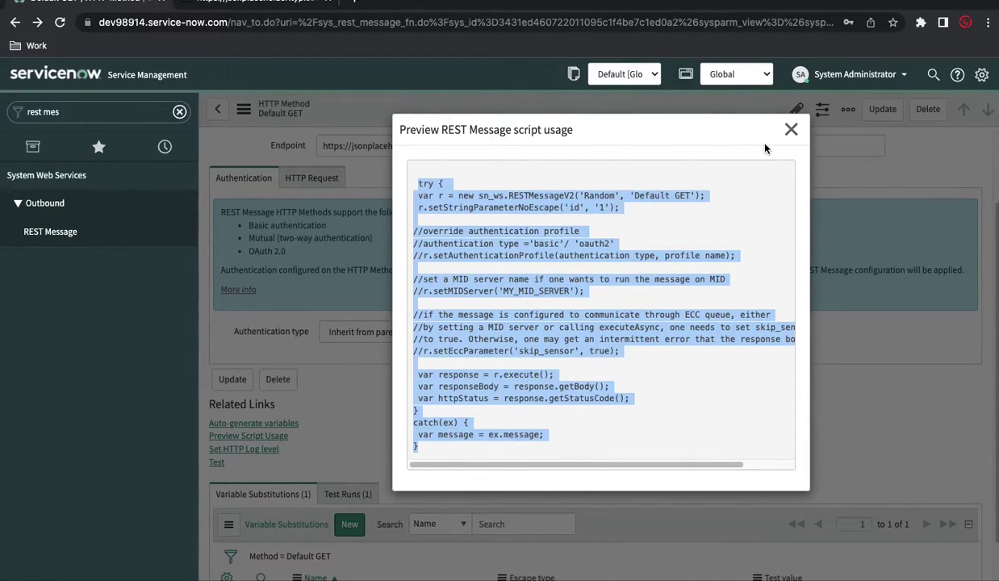
pyautogui.click(791, 129)
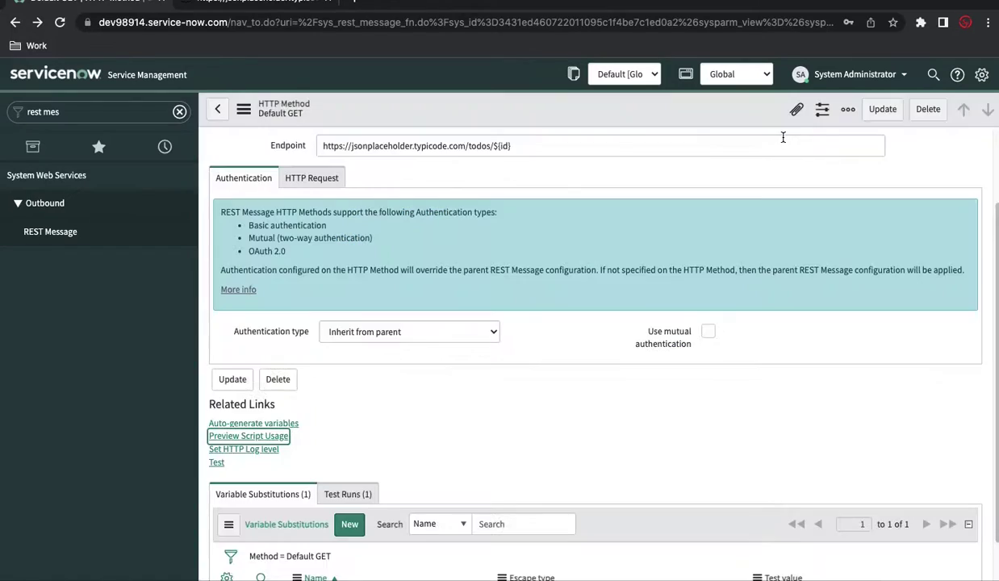
# Step: Open the catalog items list in a new tab by entering sc_cat_item.LIST in the navigator filter
pyautogui.click(97, 112)
pyautogui.write('sc_')
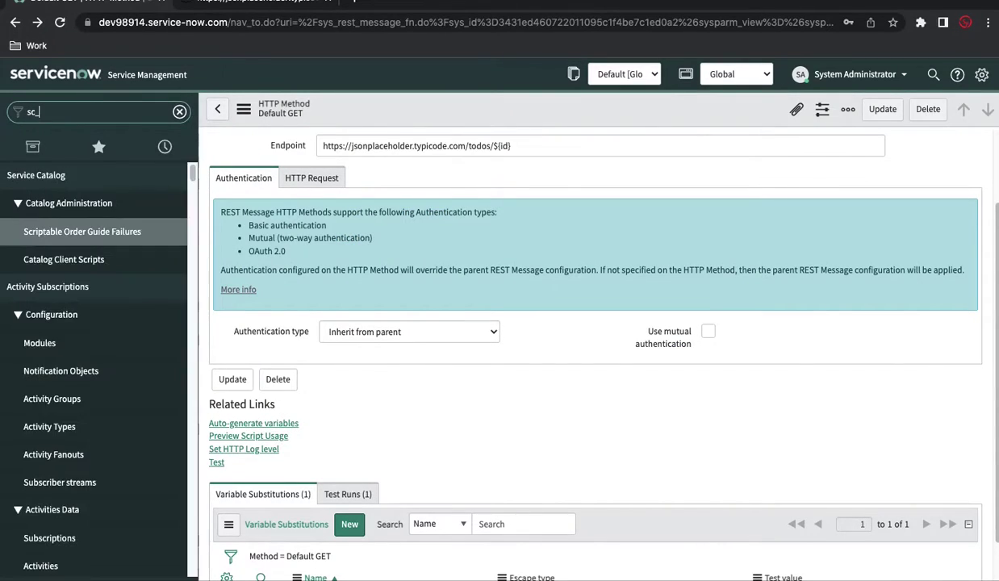
pyautogui.write('cat_item.LIS')
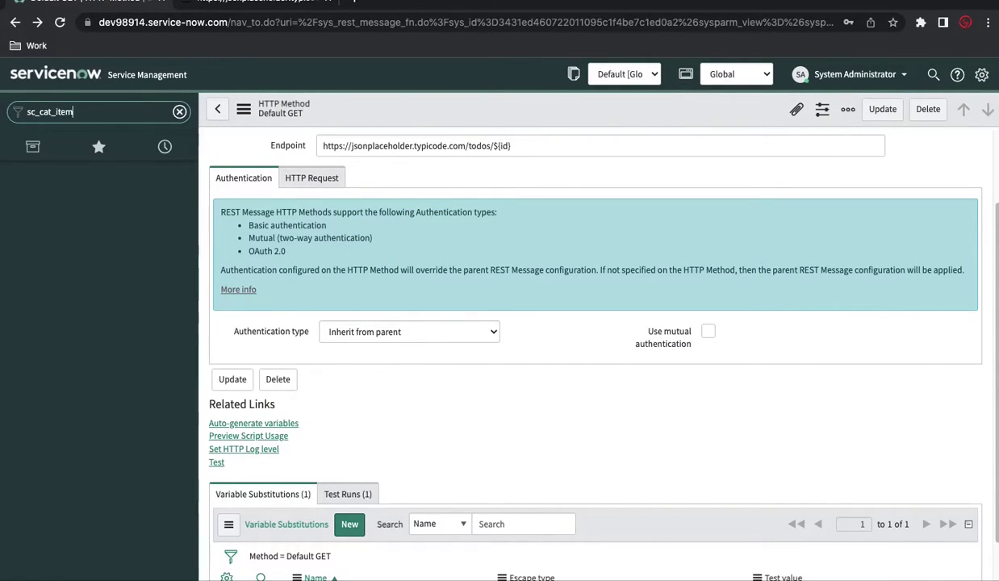
pyautogui.write('T')
pyautogui.press('Return')
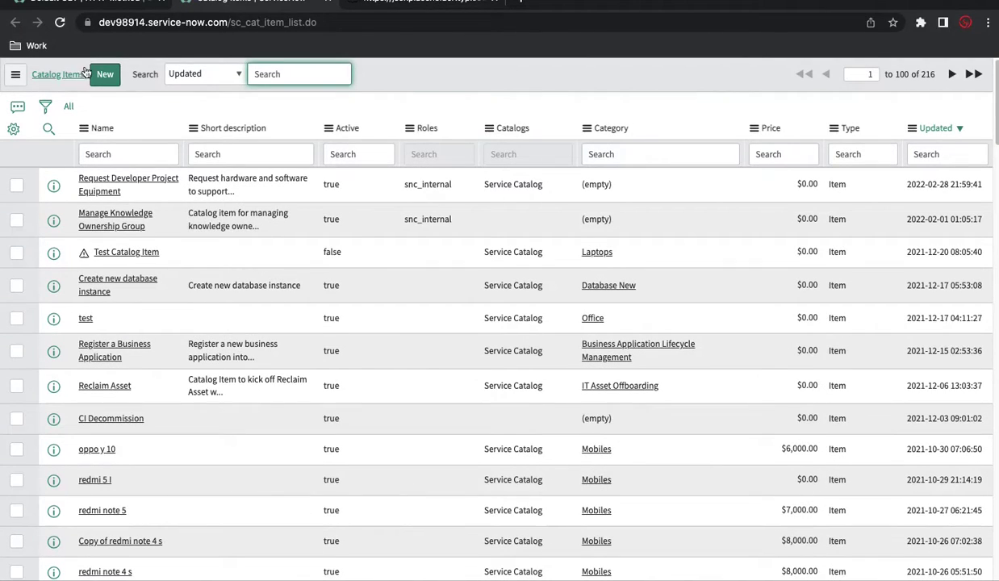
# Step: Create a new catalog item named Rest Message Test and save it
pyautogui.click(95, 76)
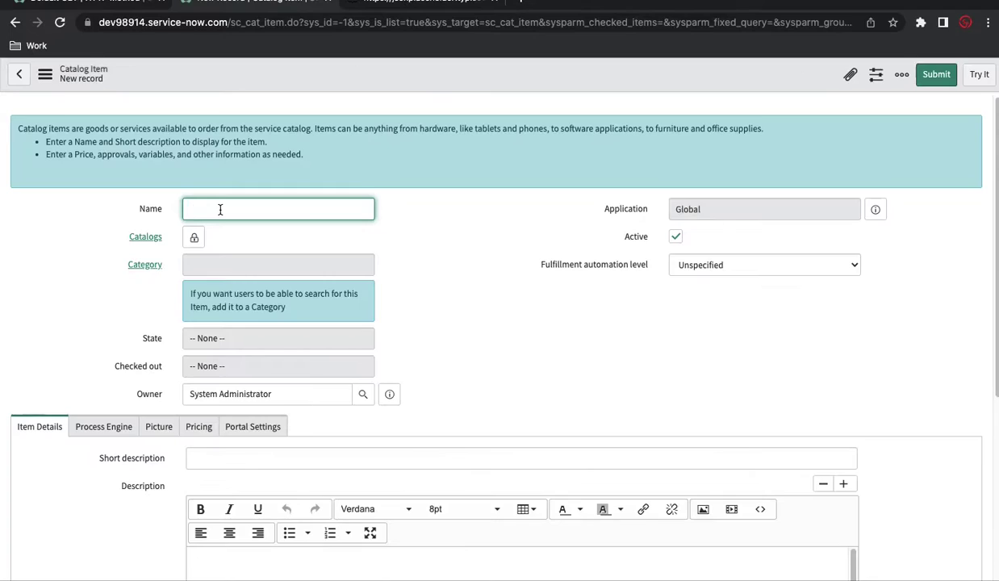
pyautogui.write('Rest Message Test')
pyautogui.rightClick(390, 79)
pyautogui.click(401, 85)
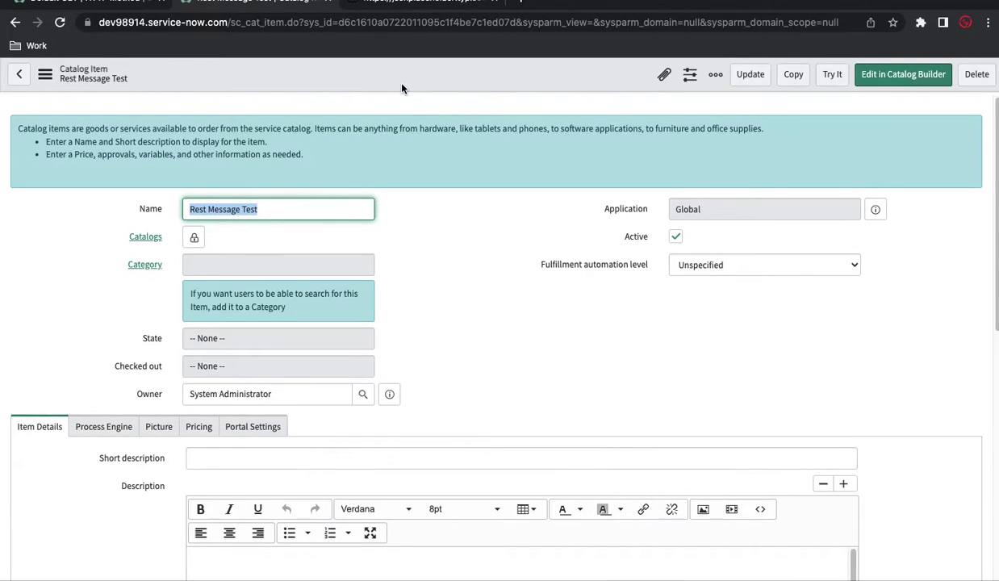
# Step: Add a Single Line Text variable with question ID, name id and order 100 to the catalog item, and preview the item
pyautogui.scroll(-10, 469, 183)
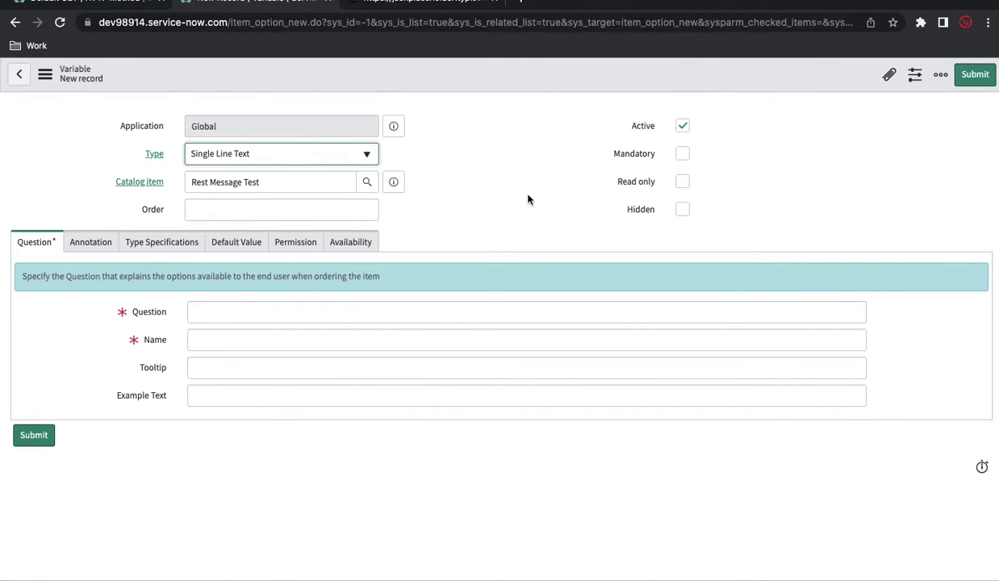
pyautogui.click(334, 312)
pyautogui.write('ID')
pyautogui.click(194, 339)
pyautogui.write('id')
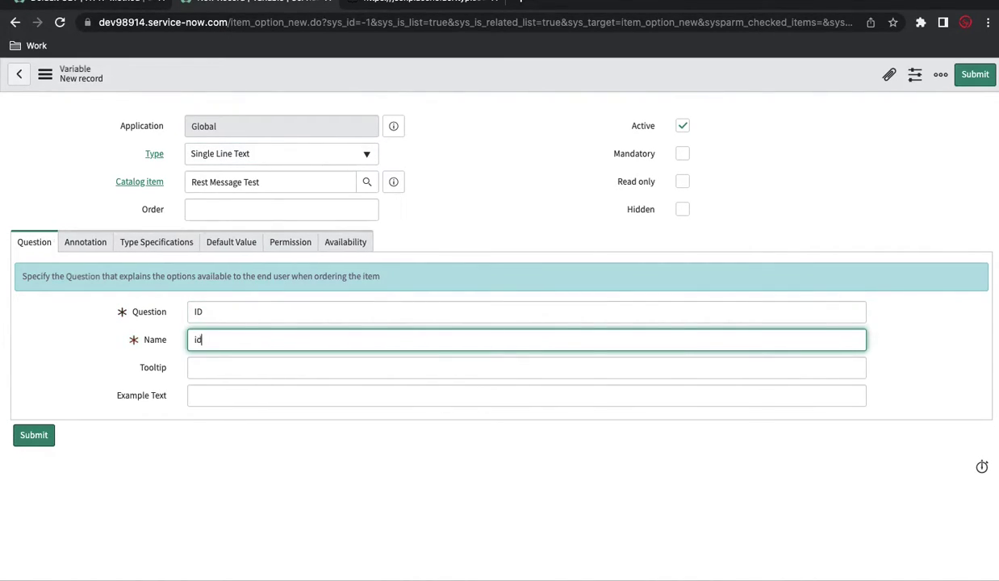
pyautogui.click(363, 209)
pyautogui.write('100')
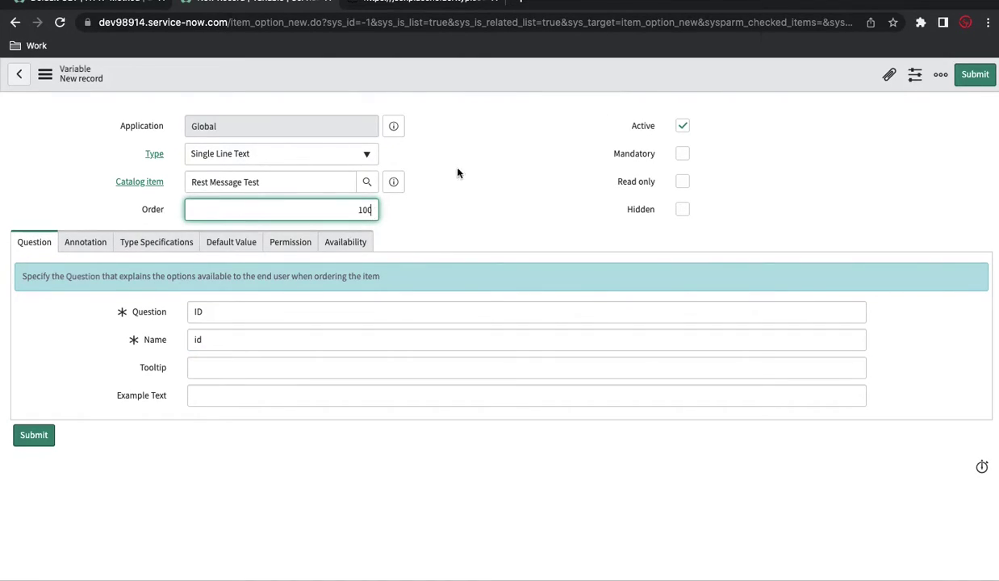
pyautogui.click(975, 78)
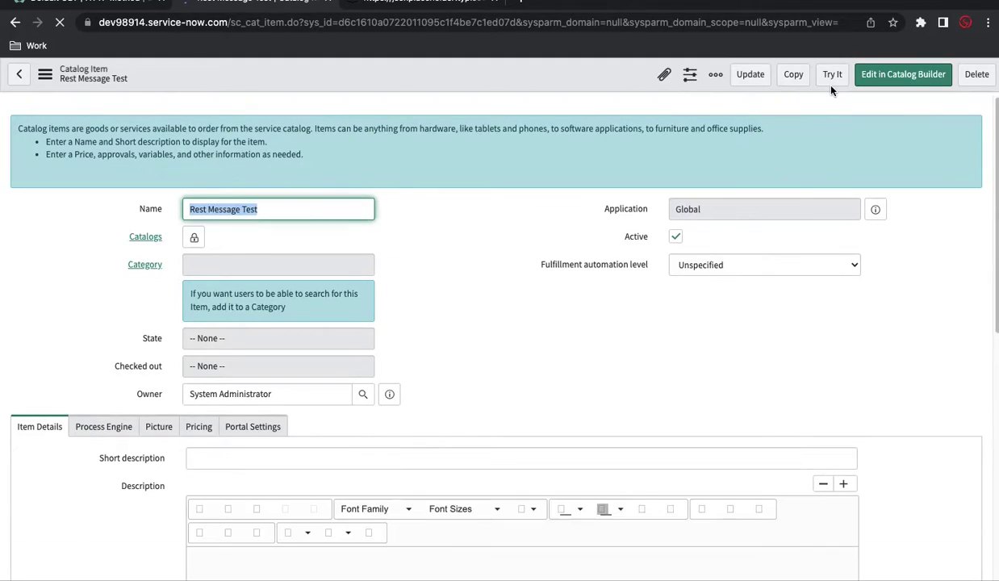
pyautogui.click(832, 75)
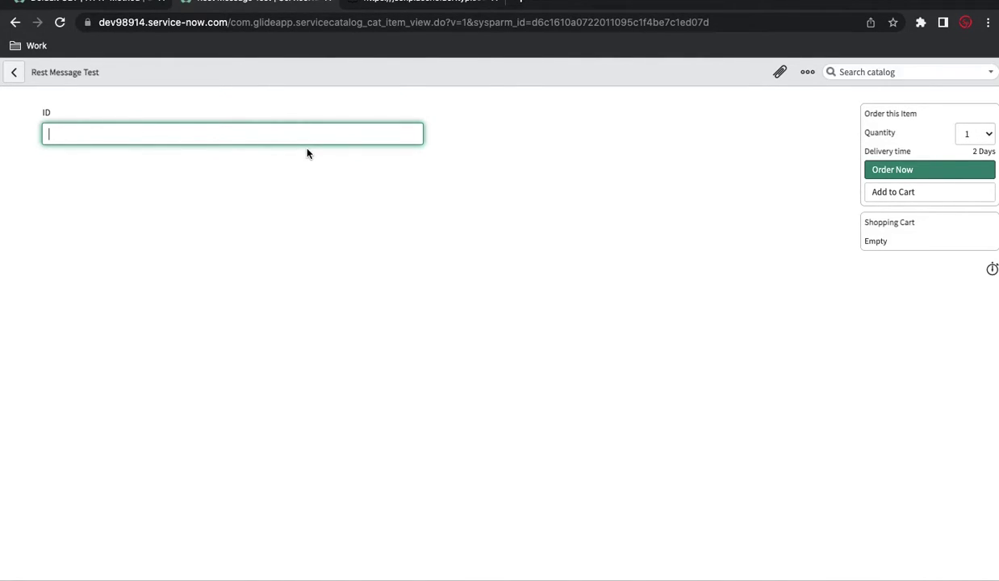
# Step: Return to the main ServiceNow page and find Flow Designer by filtering the navigator for flow
pyautogui.click(123, 8)
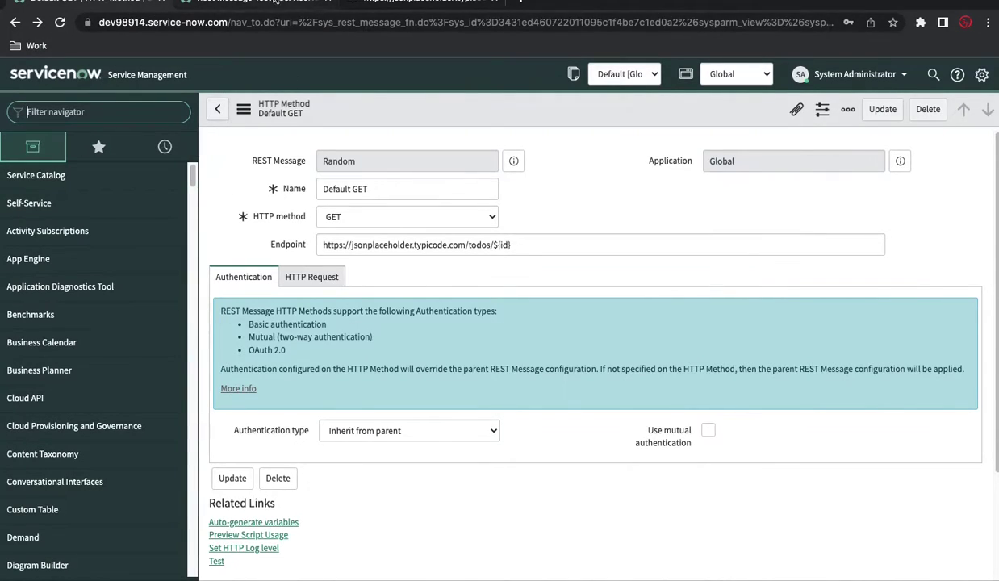
pyautogui.click(273, 4)
pyautogui.click(102, 4)
pyautogui.click(97, 112)
pyautogui.write('flow')
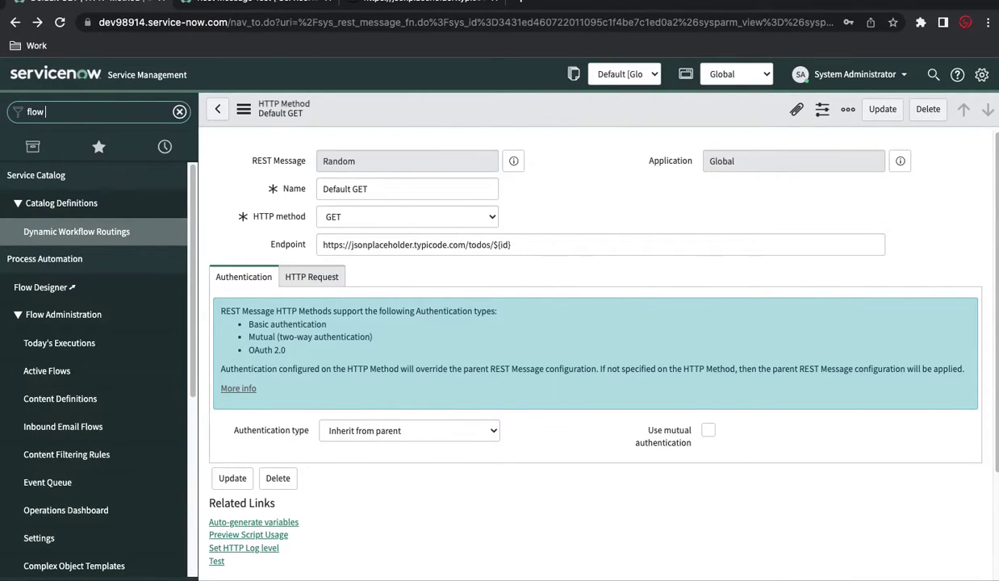
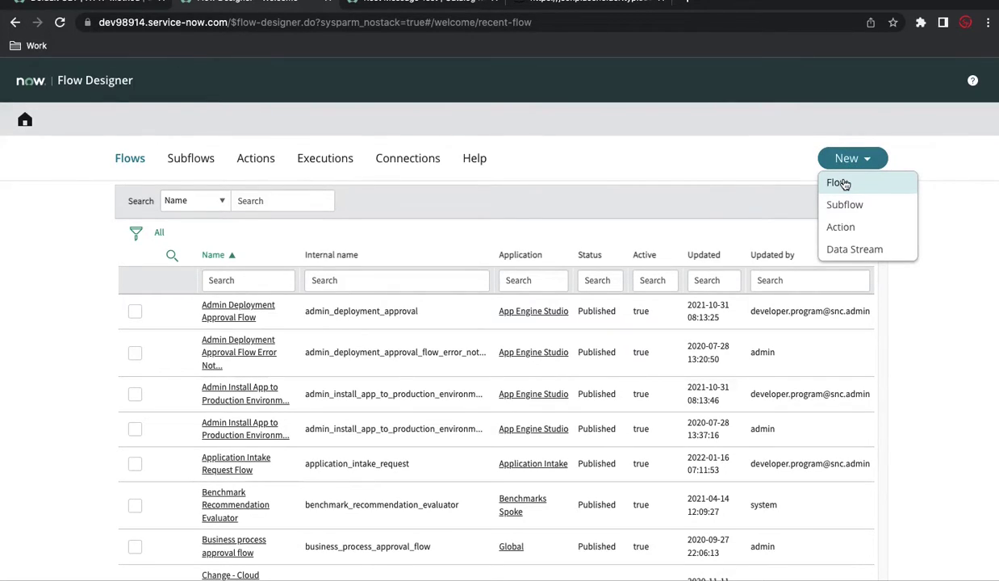
# Step: Create a new flow named Rest Message Data Send and skip the welcome tour, opting out of seeing it again
pyautogui.click(842, 183)
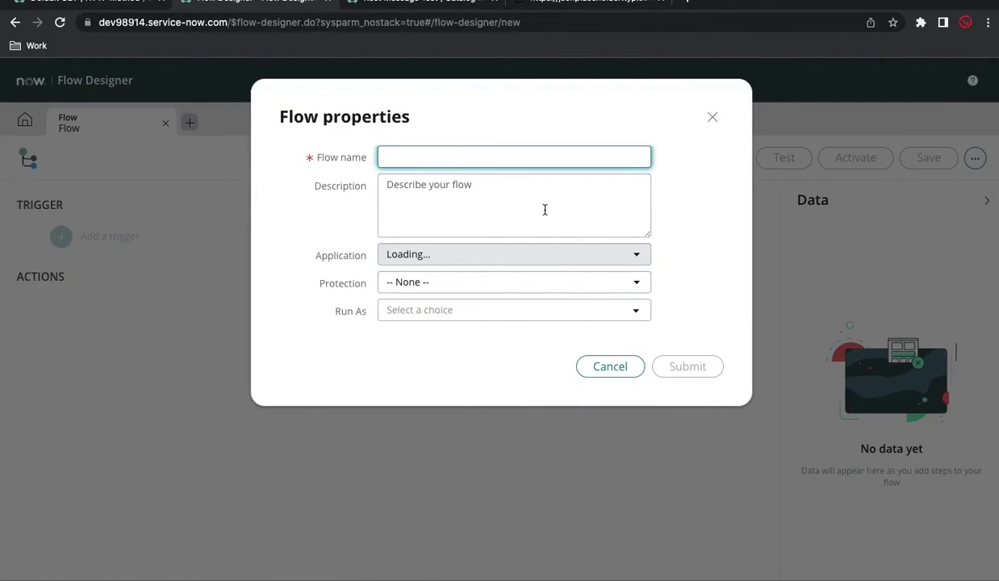
pyautogui.write('Rest Message Data Send')
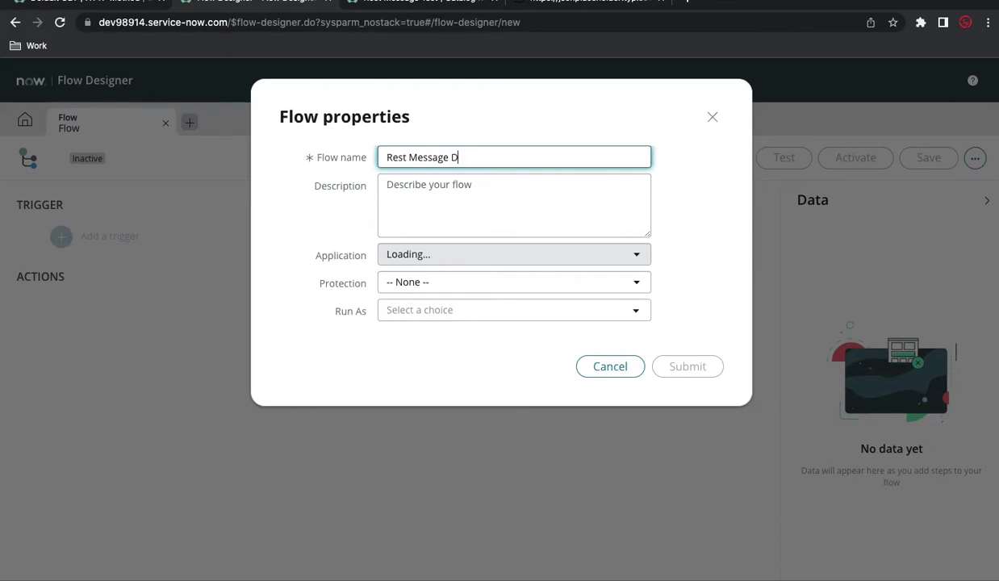
pyautogui.click(565, 205)
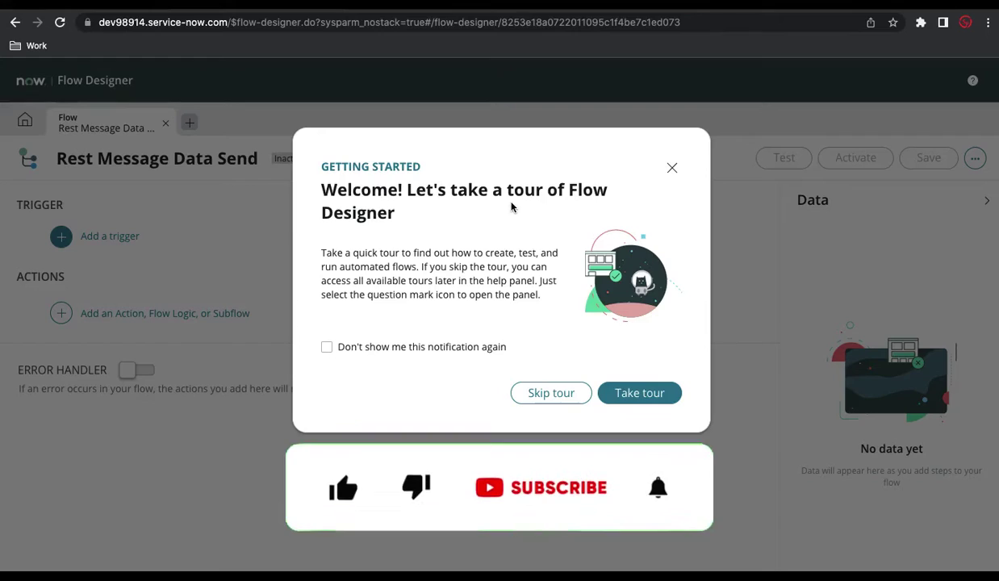
pyautogui.click(327, 347)
pyautogui.click(537, 395)
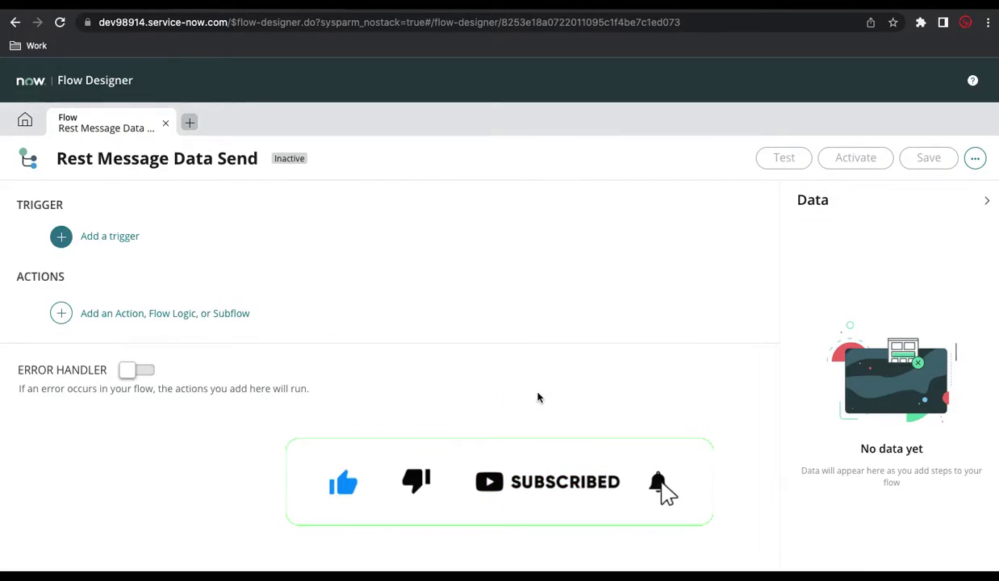
# Step: Set the flow's trigger to Service Catalog and save the flow
pyautogui.click(63, 237)
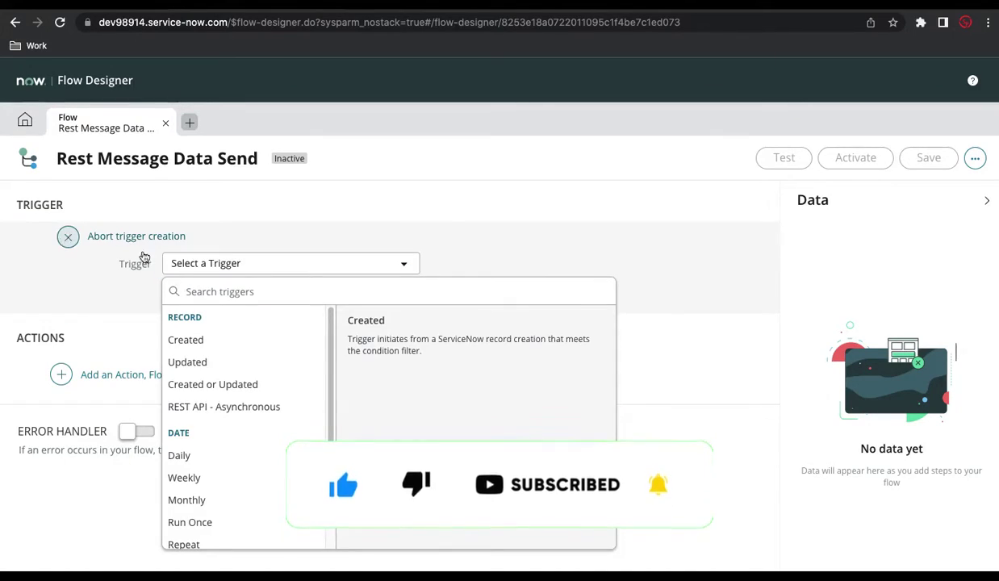
pyautogui.scroll(-1, 223, 438)
pyautogui.scroll(-2, 223, 440)
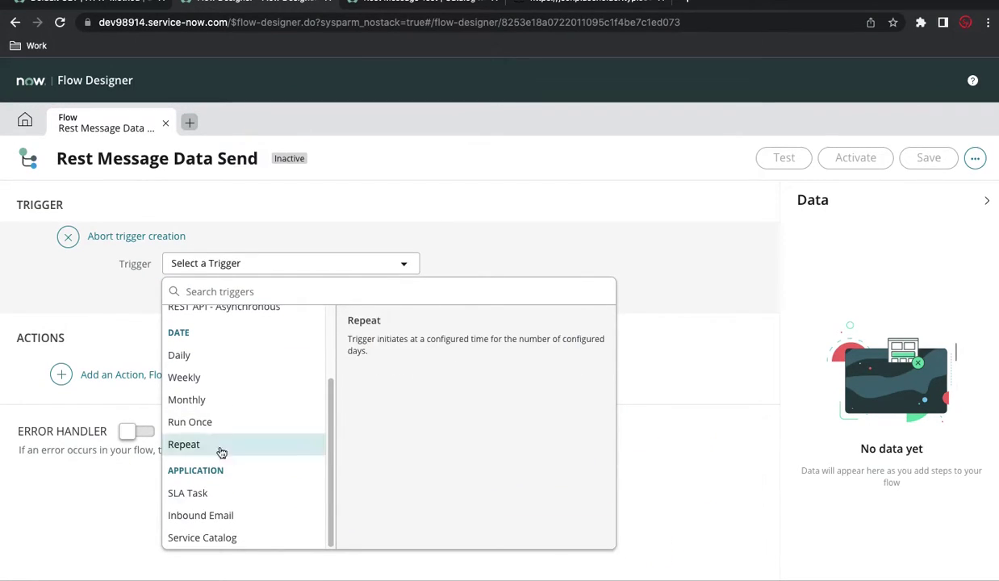
pyautogui.click(203, 538)
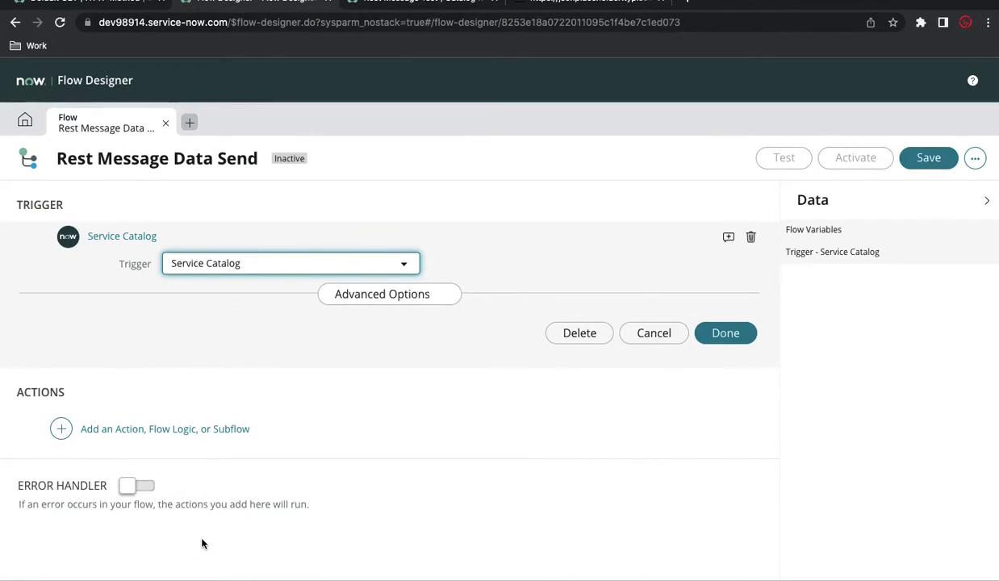
pyautogui.click(711, 341)
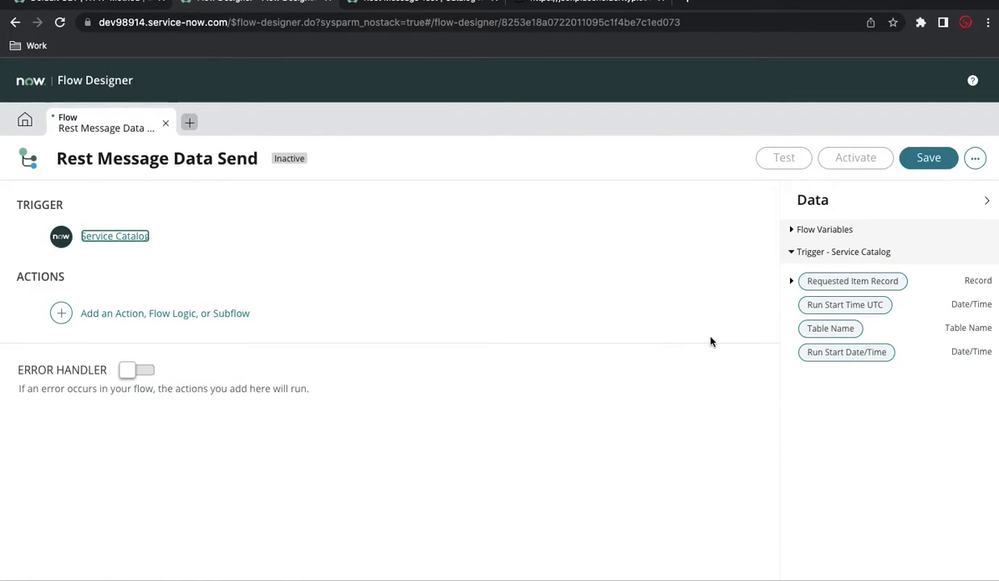
pyautogui.click(912, 157)
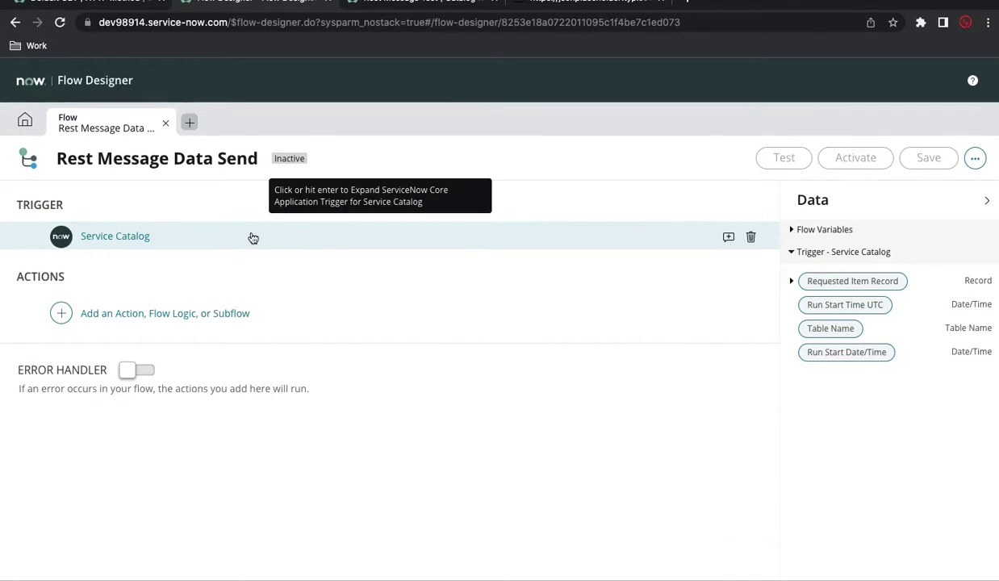
# Step: Copy the flow's name and enter it as the Flow in the Rest Message Test item's process engine settings
pyautogui.click(242, 155)
pyautogui.moveTo(246, 153); pyautogui.dragTo(54, 151)
pyautogui.hotkey('ctrl', 'c')
pyautogui.click(382, 3)
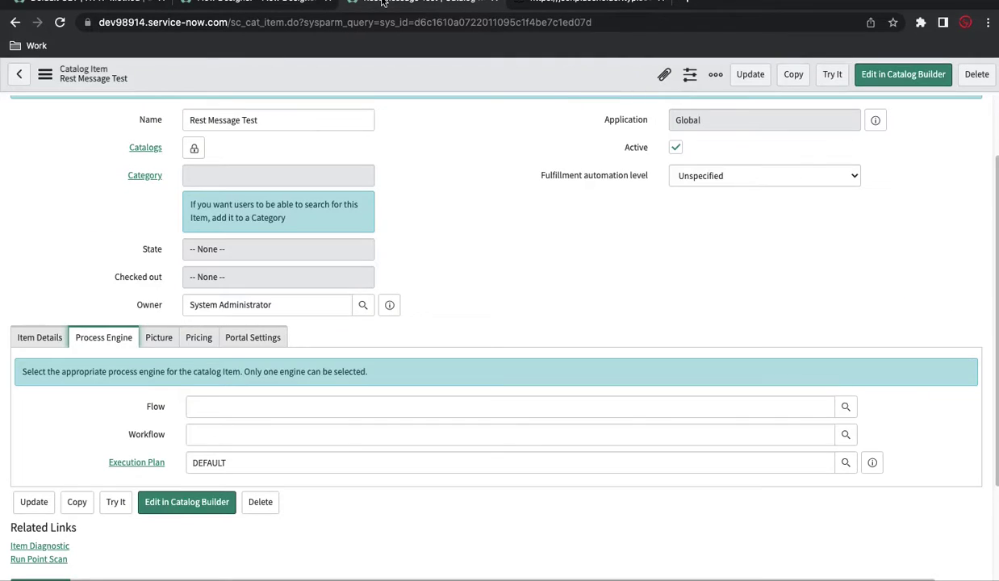
pyautogui.click(251, 410)
pyautogui.hotkey('ctrl', 'v')
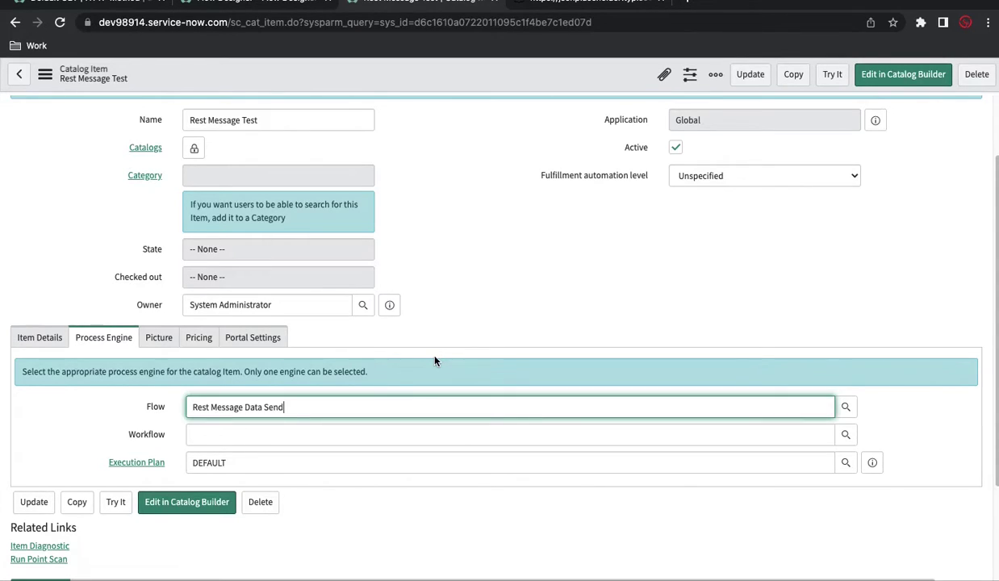
pyautogui.click(476, 321)
pyautogui.scroll(-3, 326, 211)
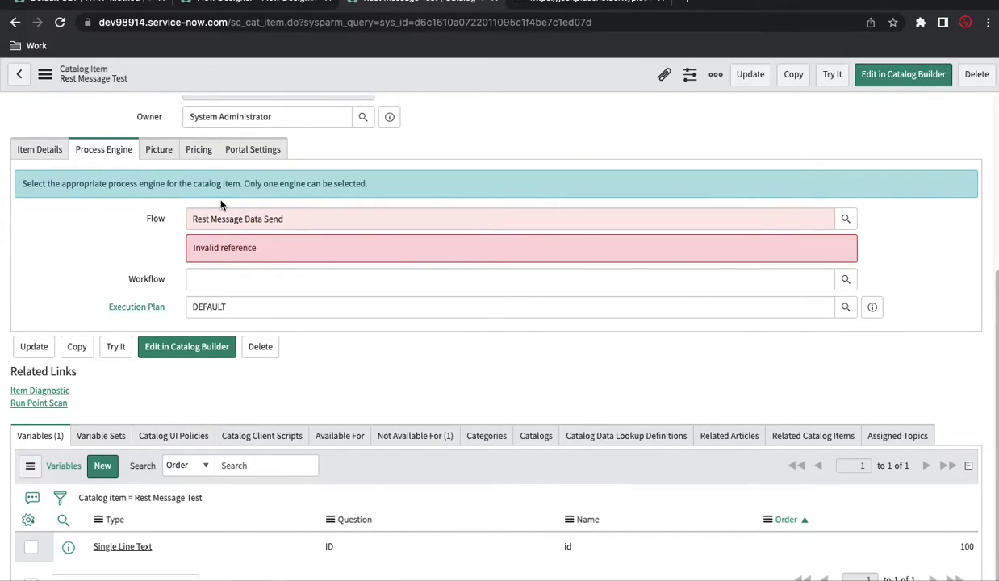
# Step: Add a Log action with the message "Flow start" to the Rest Message Data Send flow and activate the flow
pyautogui.click(254, 1)
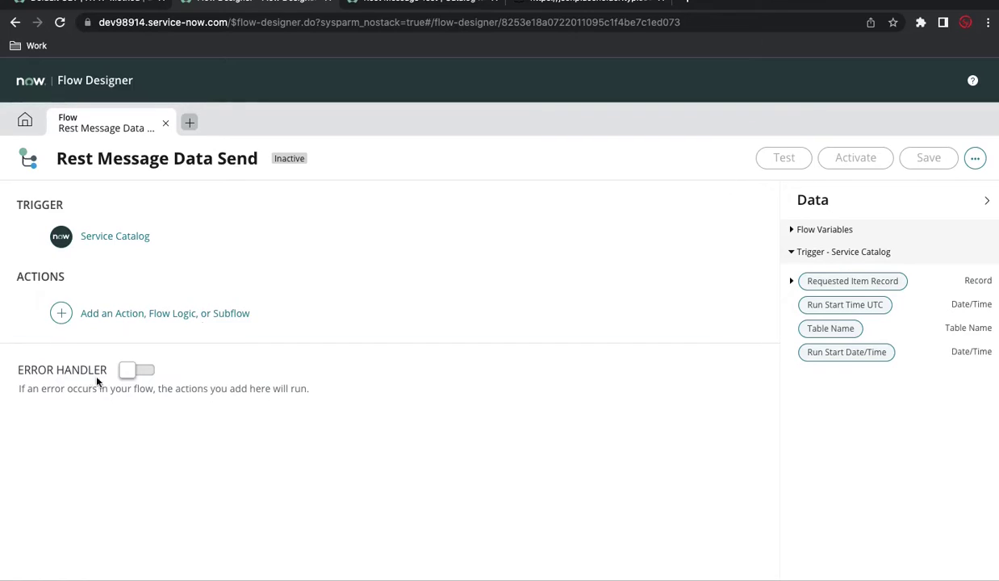
pyautogui.click(58, 316)
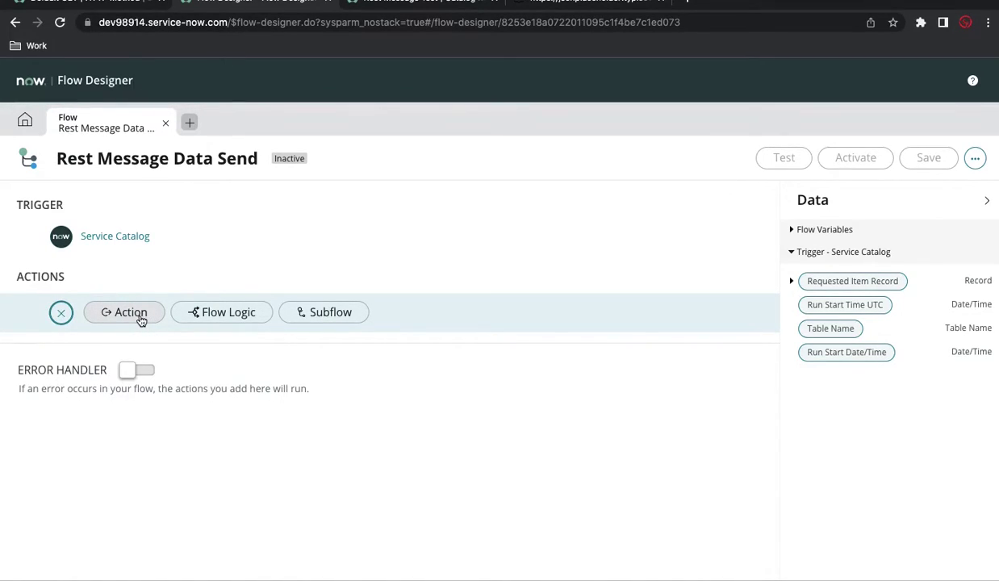
pyautogui.click(141, 321)
pyautogui.write('log')
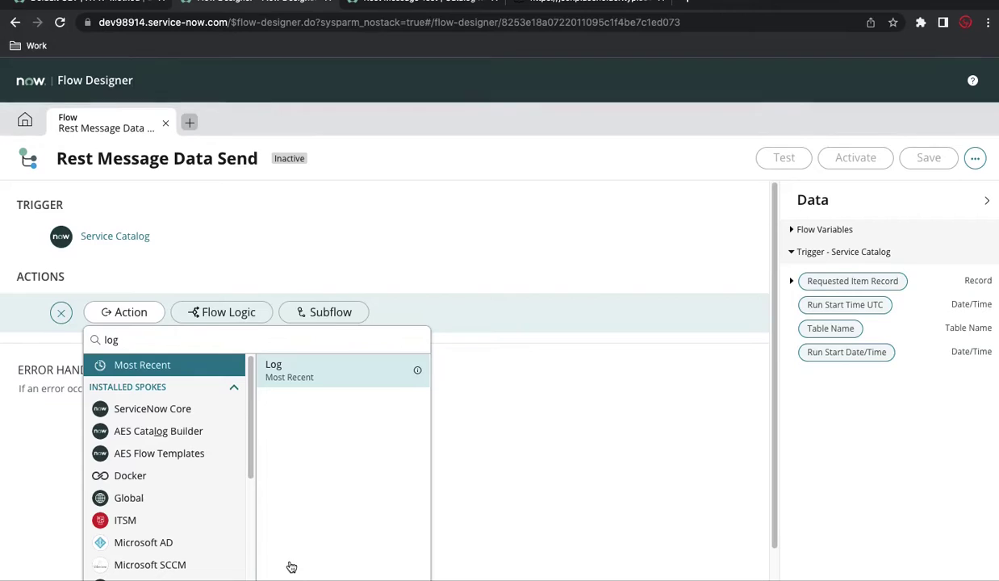
pyautogui.click(335, 380)
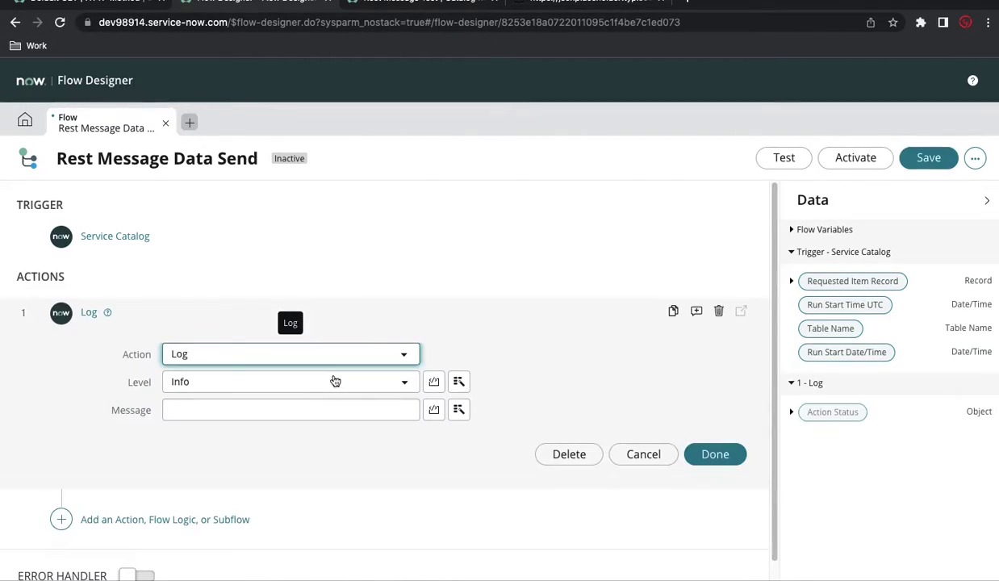
pyautogui.click(262, 408)
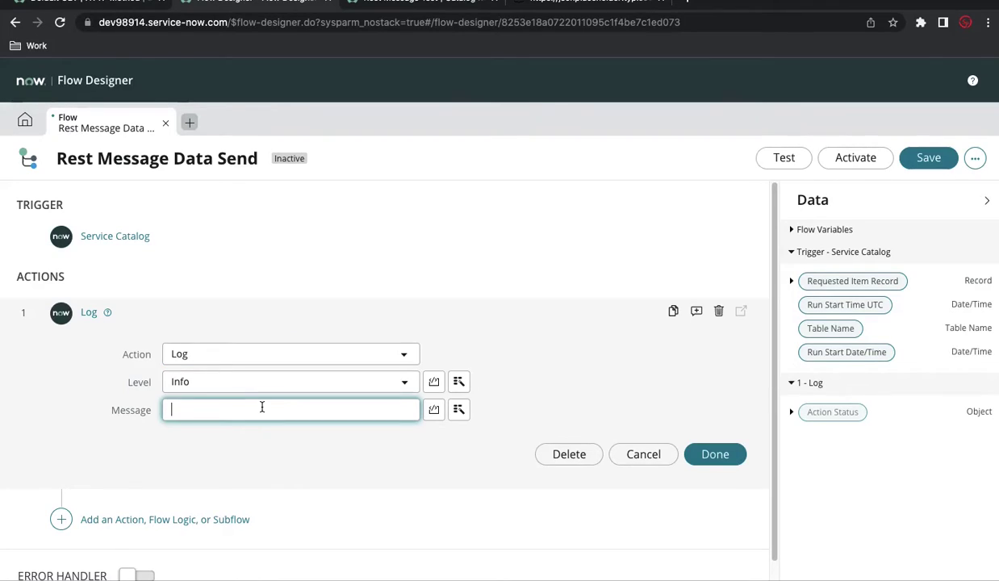
pyautogui.write('Flow start')
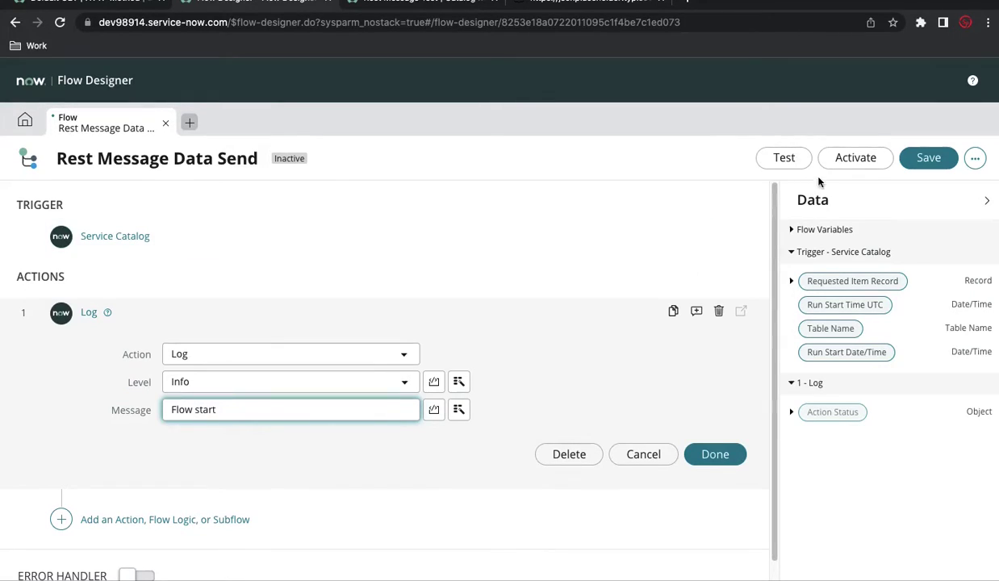
pyautogui.click(853, 159)
pyautogui.click(617, 258)
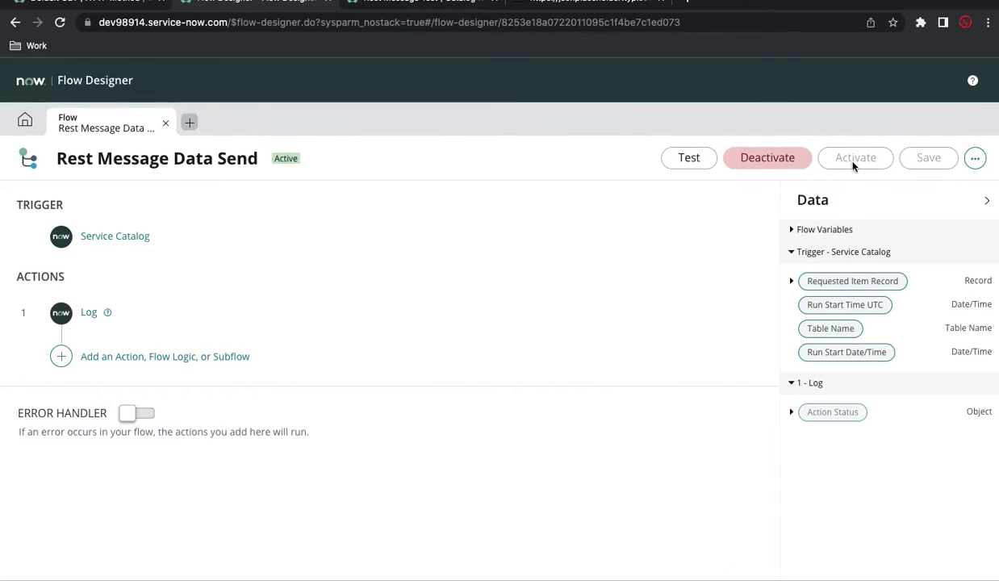
# Step: Look up and assign the Rest Message Data Send flow to the catalog item, save the item, and return to the flow
pyautogui.click(413, 4)
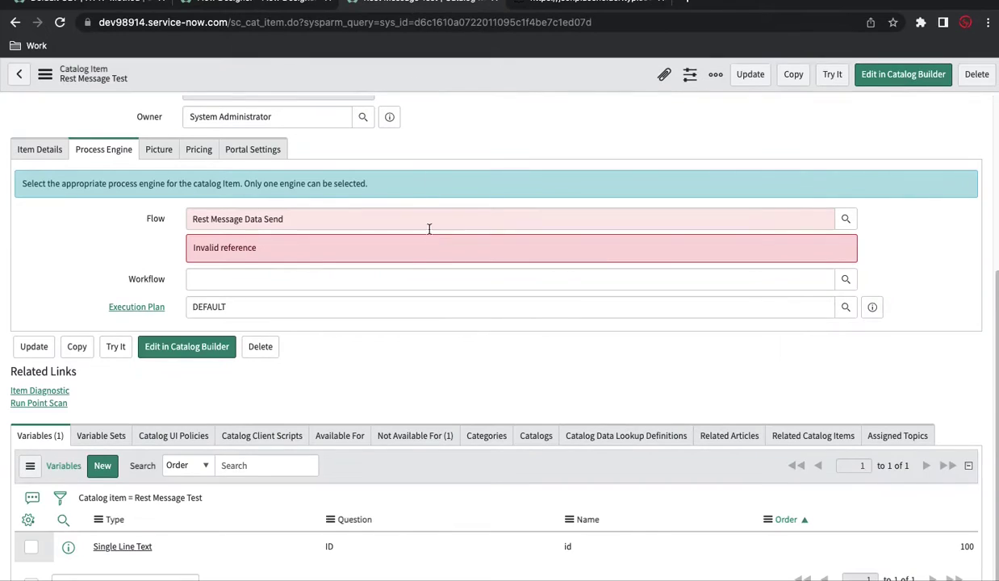
pyautogui.click(846, 219)
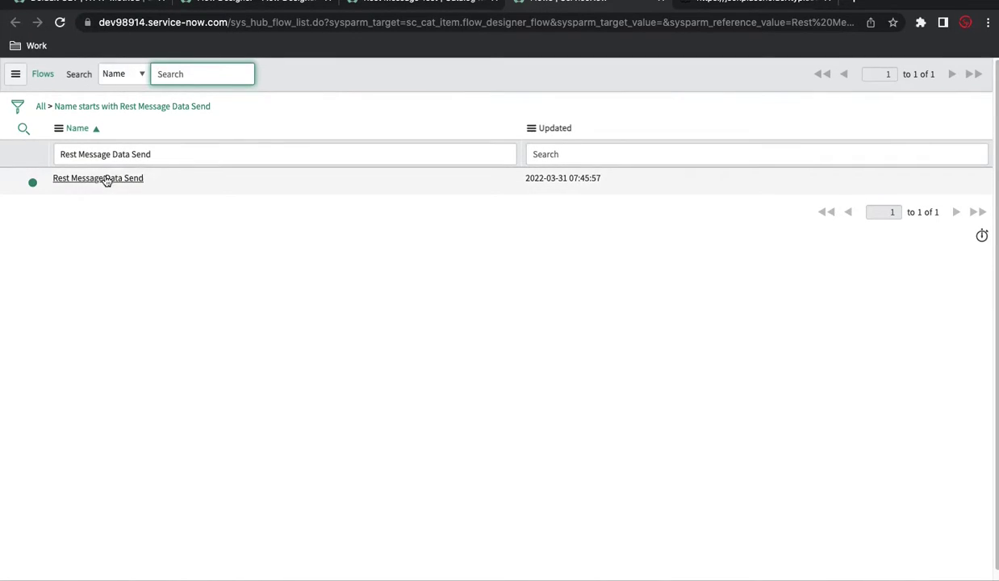
pyautogui.click(105, 177)
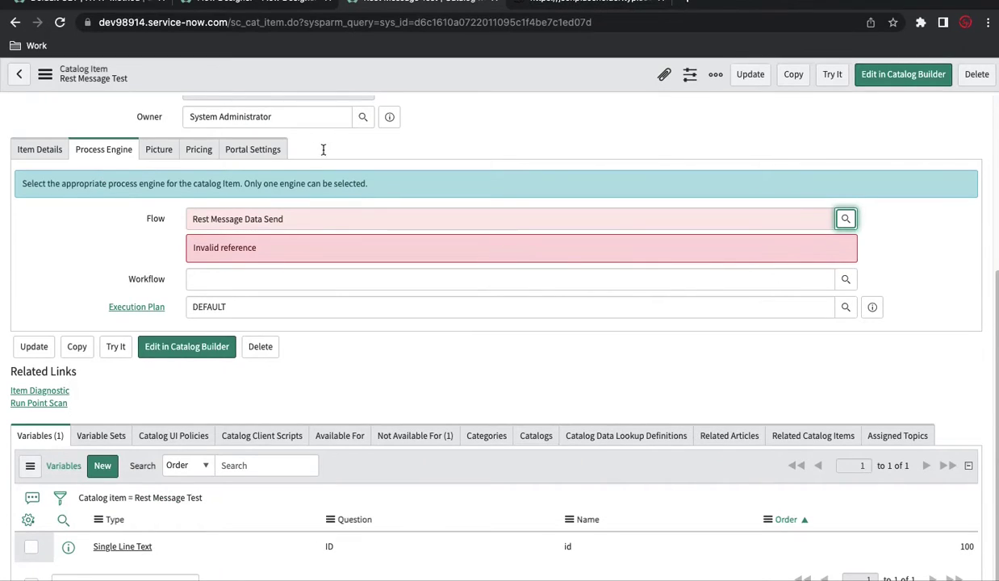
pyautogui.rightClick(410, 73)
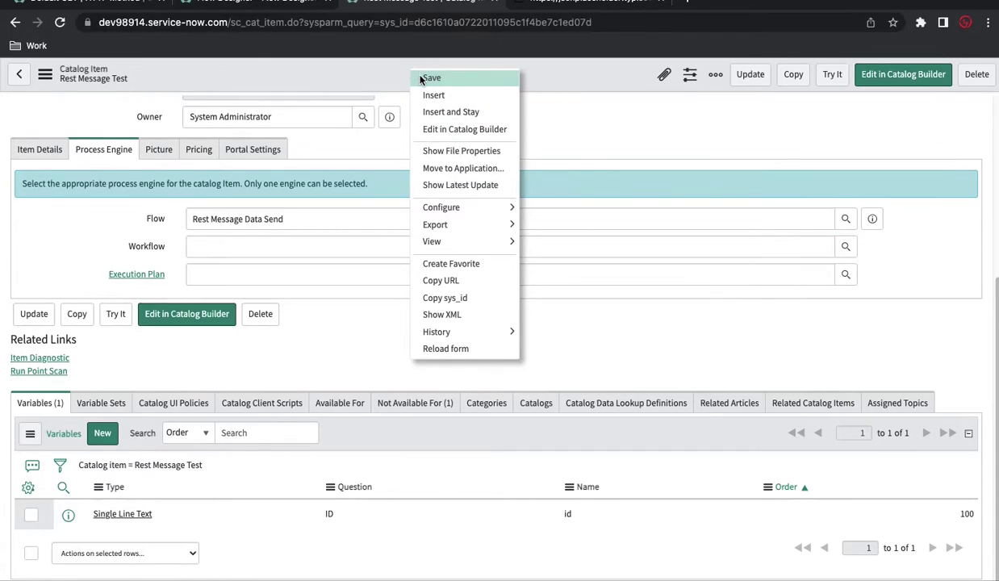
pyautogui.click(430, 77)
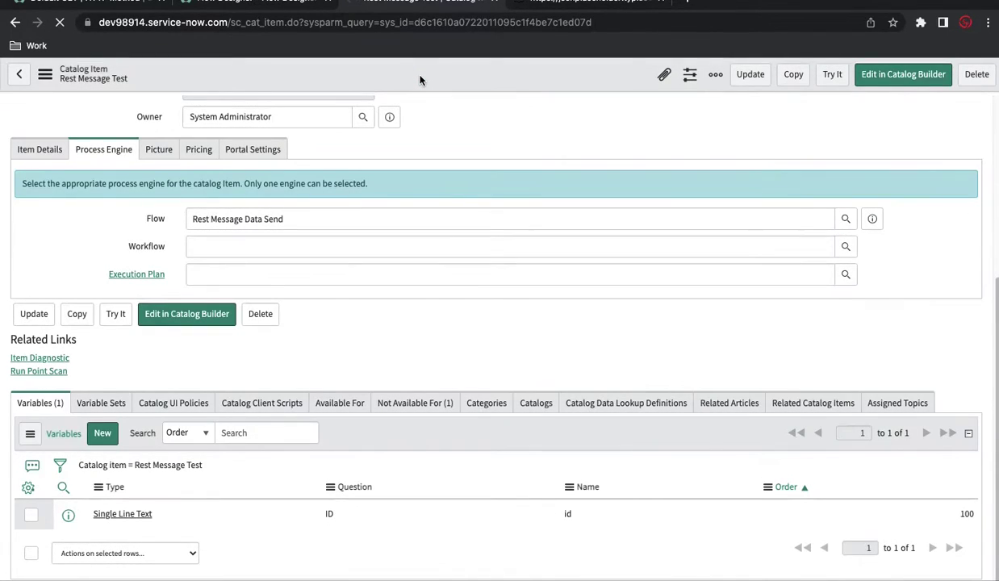
pyautogui.click(248, 3)
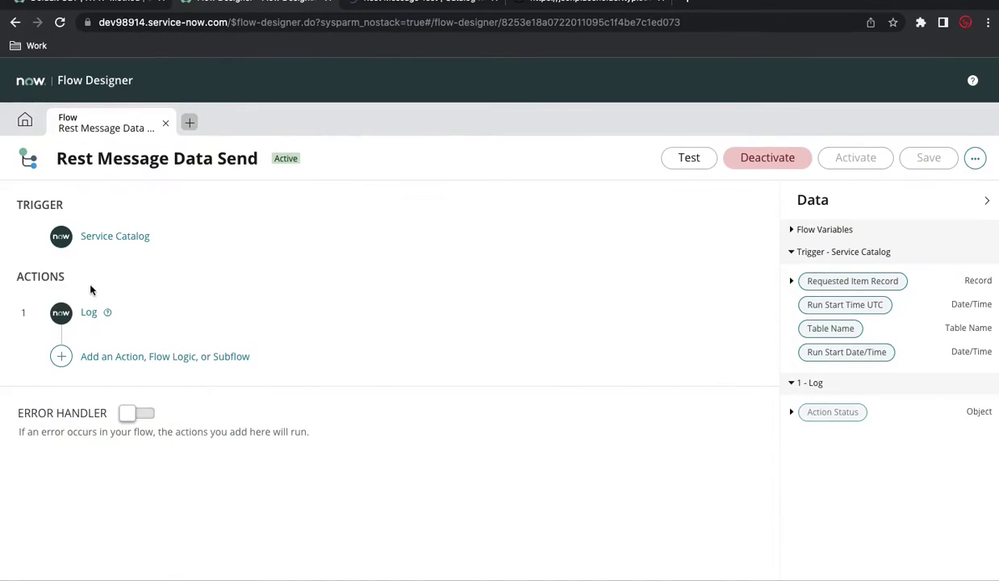
pyautogui.hotkey('ctrl', 'Tab')
pyautogui.scroll(-1, 498, 235)
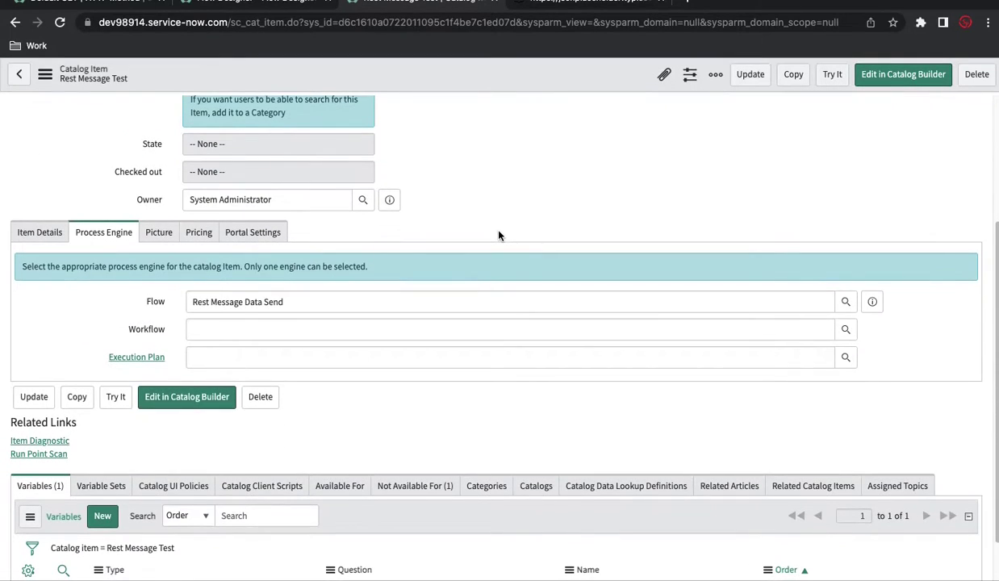
pyautogui.click(251, 3)
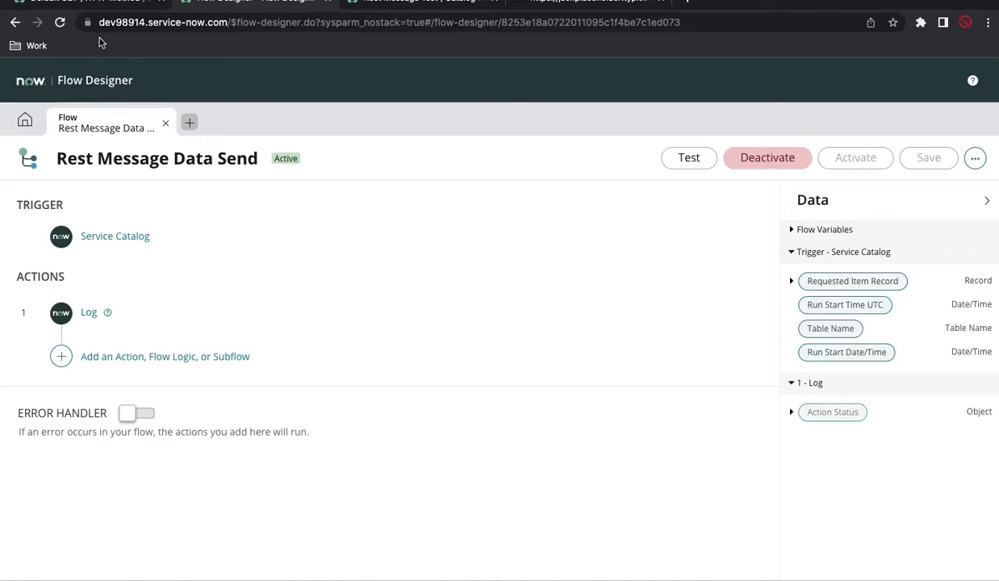
pyautogui.click(98, 4)
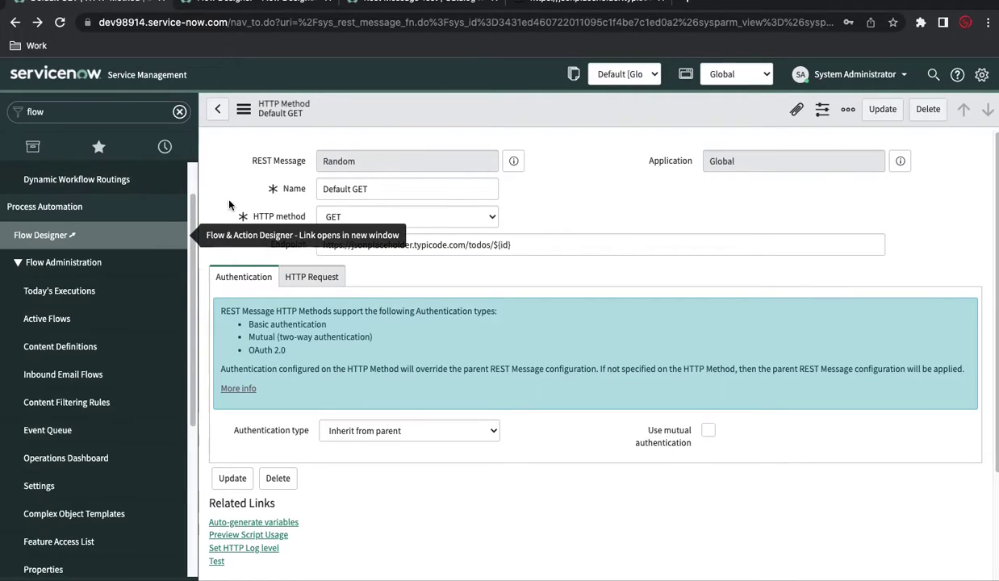
pyautogui.click(258, 4)
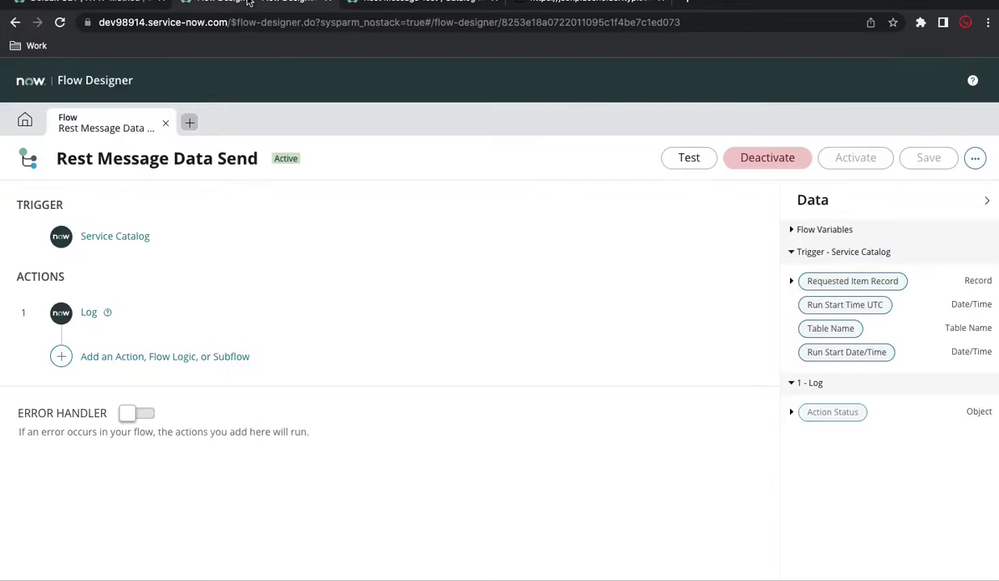
# Step: Create a new action named "Rest Message" in the Global application
pyautogui.click(25, 119)
pyautogui.click(851, 159)
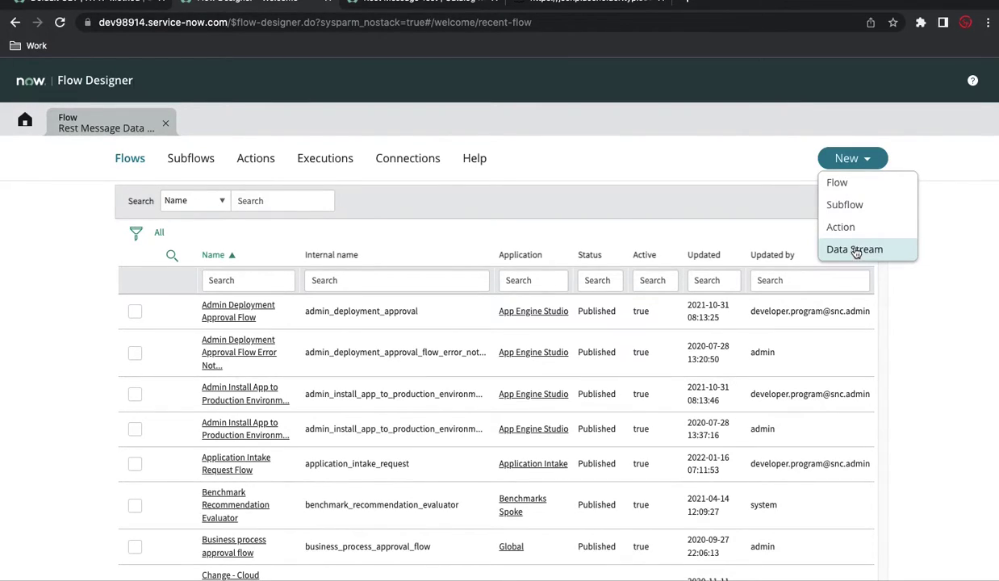
pyautogui.click(847, 229)
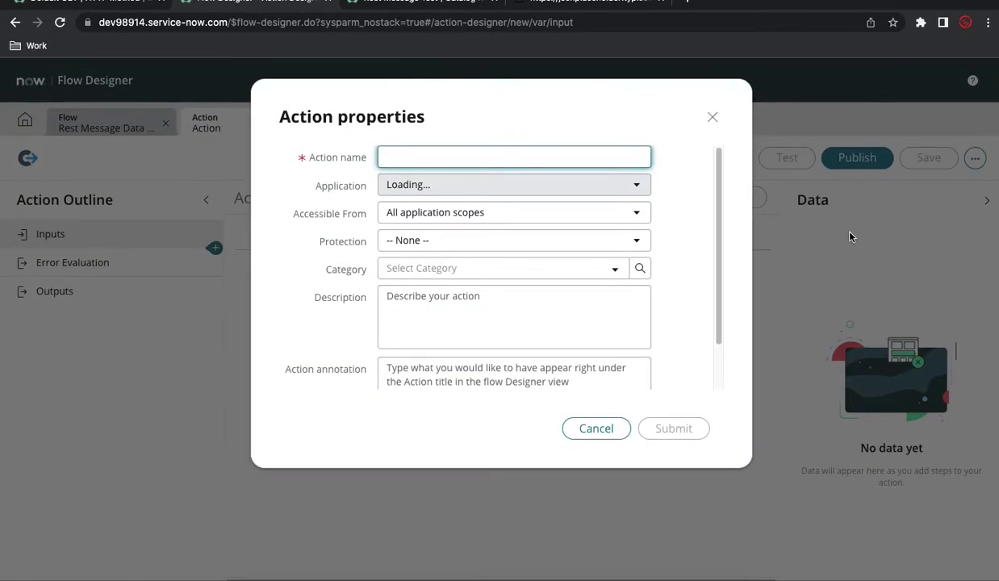
pyautogui.write('Te')
pyautogui.press('BackSpace')
pyautogui.press('BackSpace')
pyautogui.write('Rest Messa')
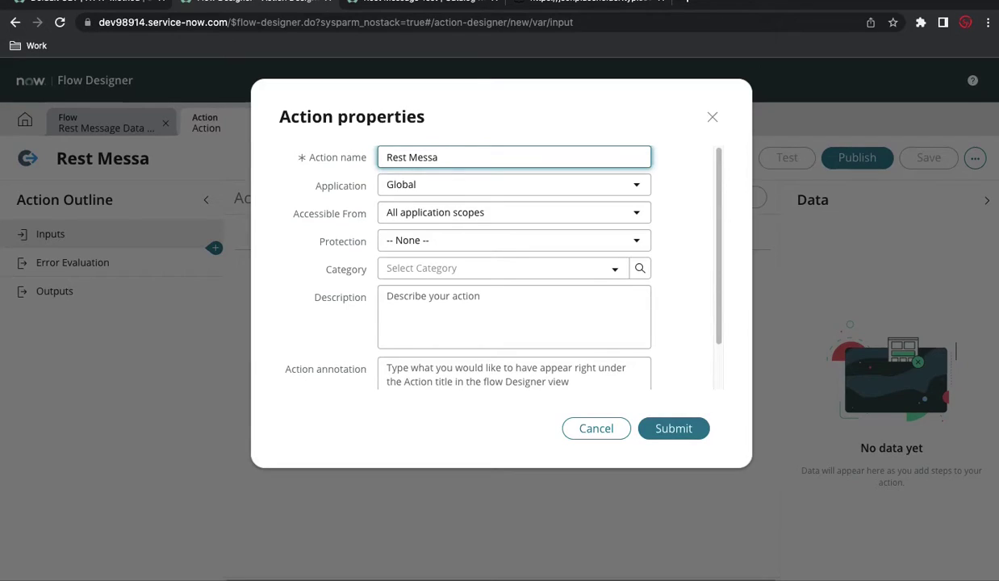
pyautogui.write('ge')
pyautogui.click(680, 435)
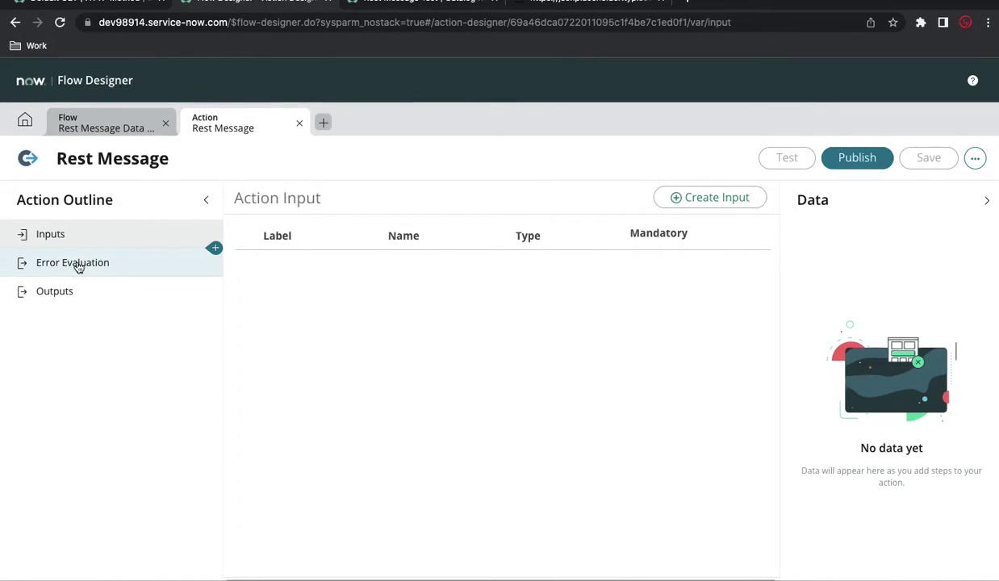
# Step: Add a Script step from the utilities to the Rest Message action and place the cursor after its code comment
pyautogui.click(215, 249)
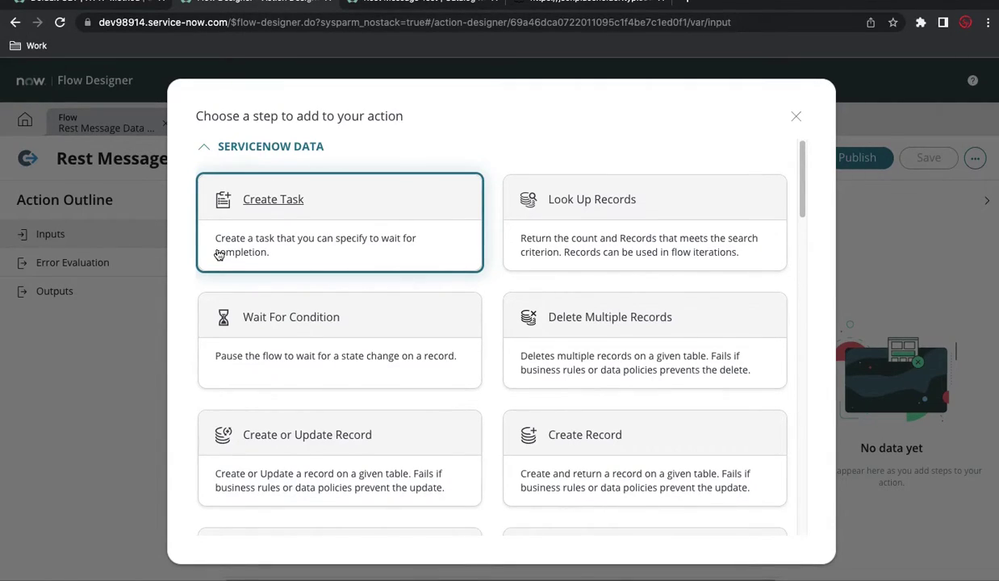
pyautogui.scroll(-5, 335, 282)
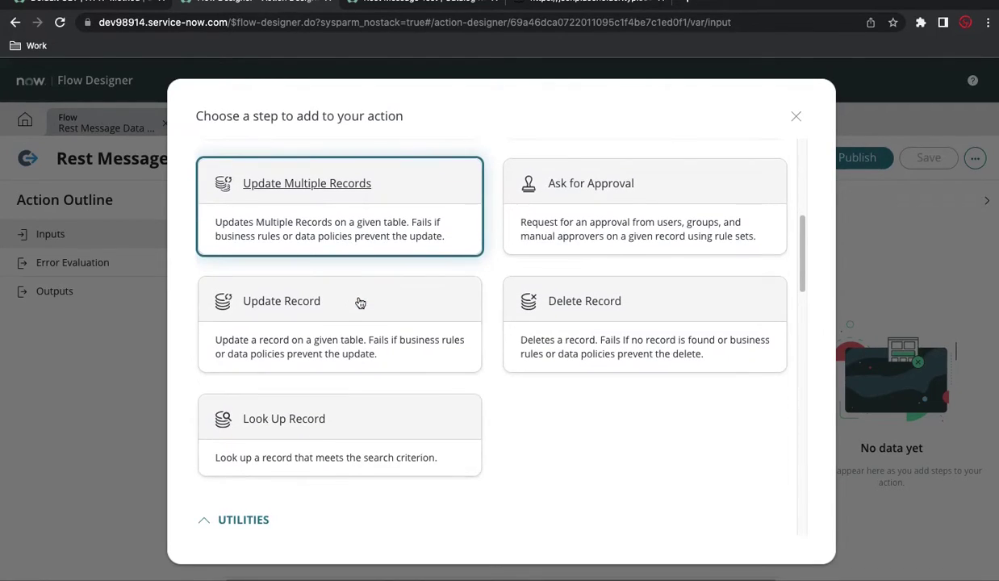
pyautogui.scroll(-4, 360, 303)
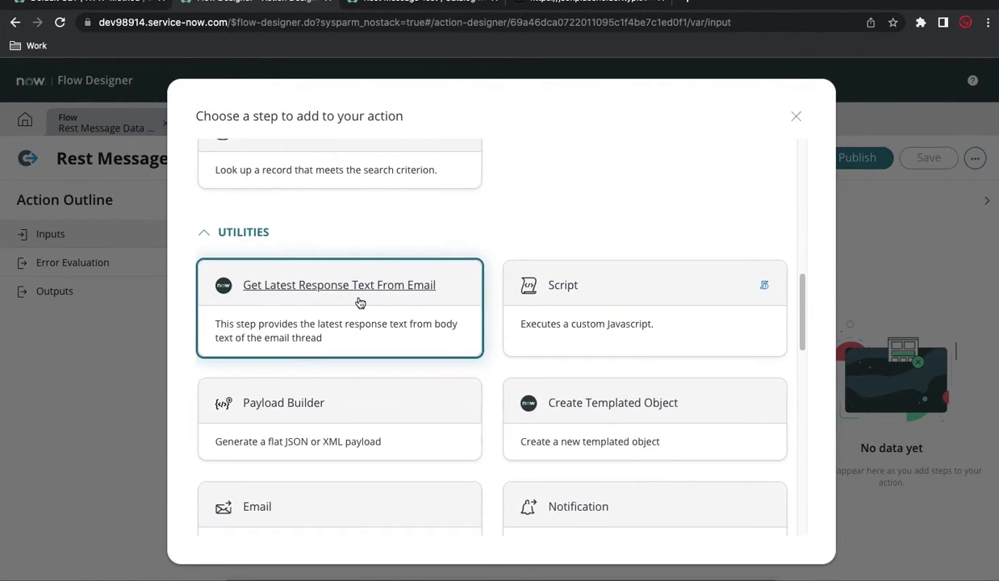
pyautogui.click(659, 281)
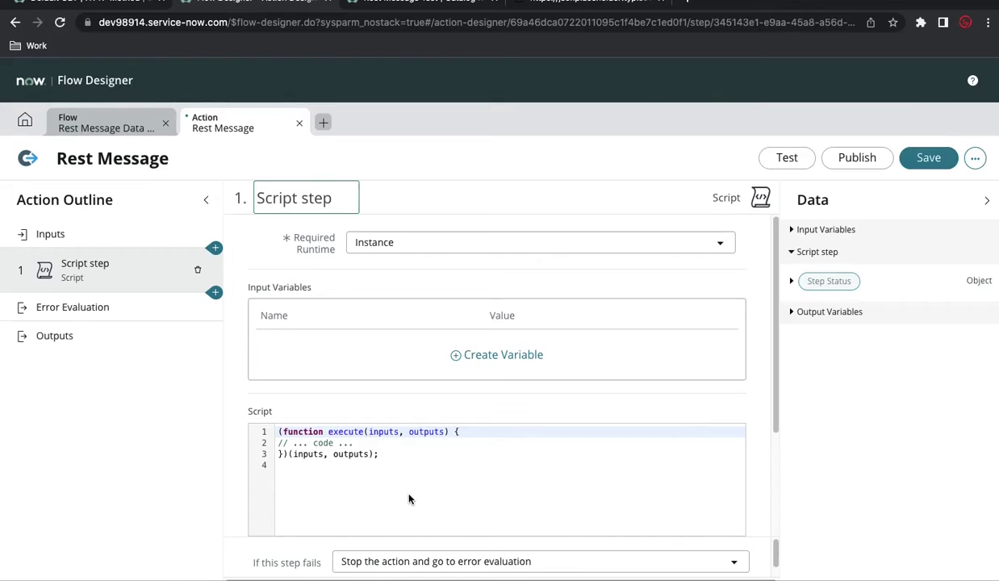
pyautogui.click(381, 446)
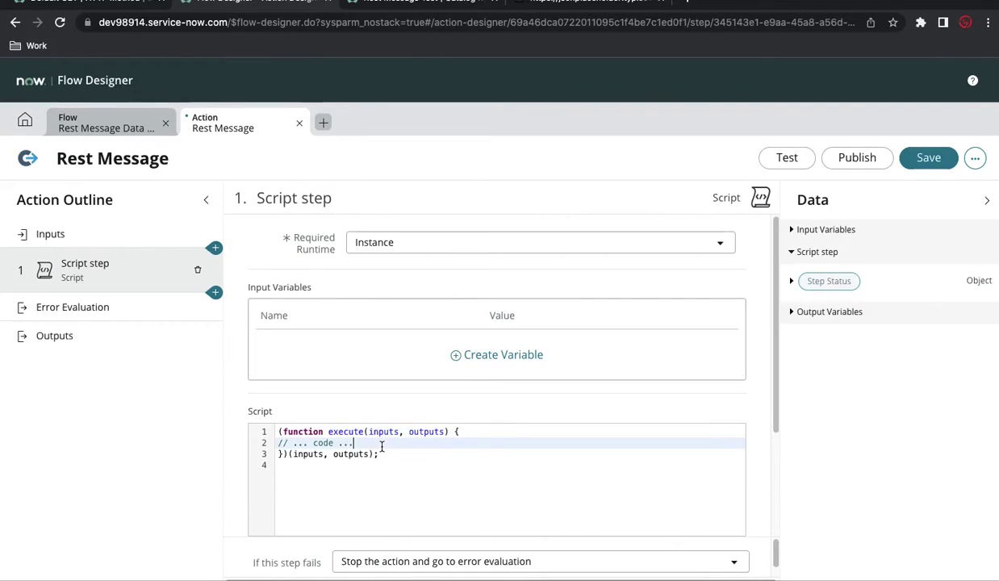
# Step: Copy the script usage preview of the Default GET method and paste it into the Script step below the code comment
pyautogui.click(95, 7)
pyautogui.scroll(-2, 272, 484)
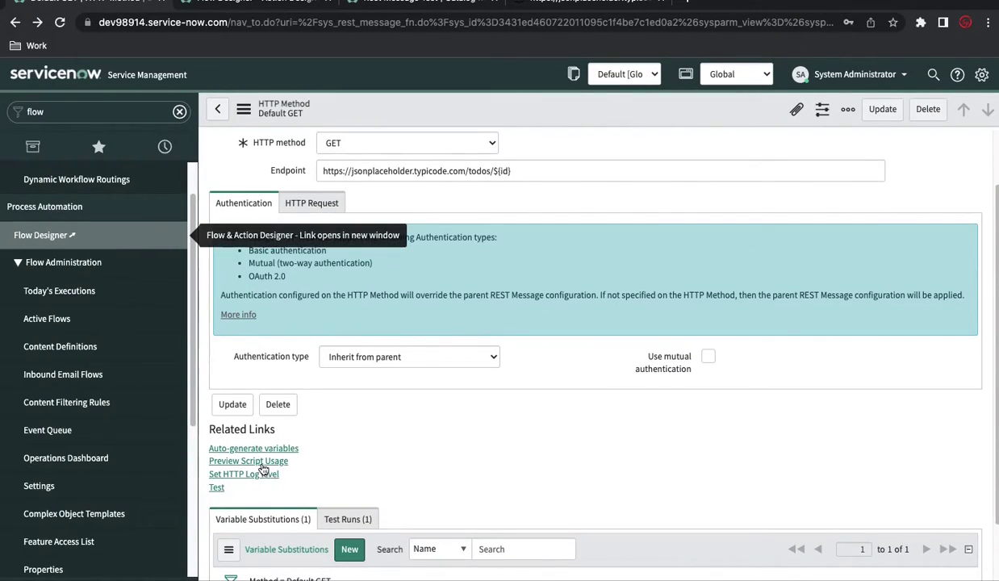
pyautogui.click(261, 465)
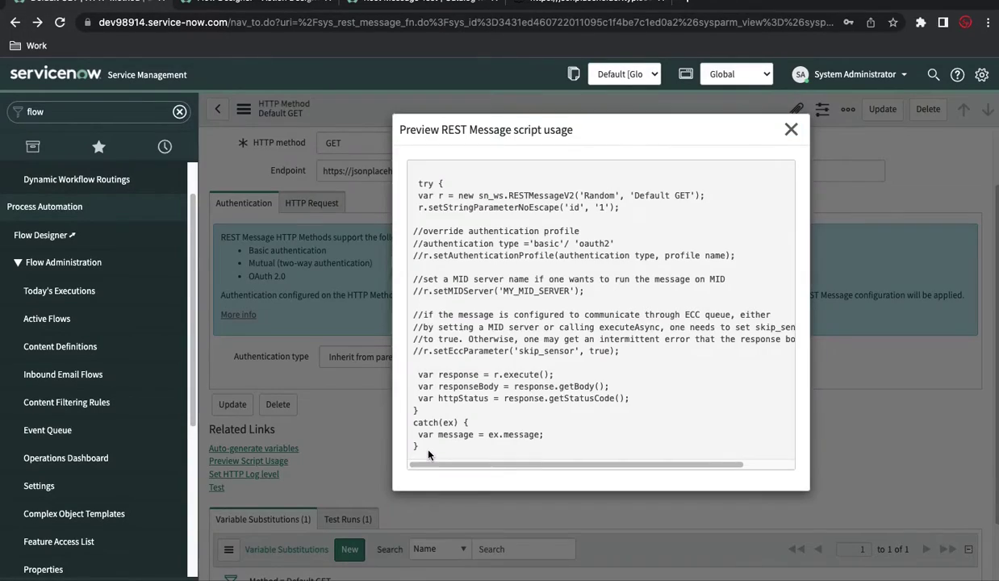
pyautogui.moveTo(421, 449); pyautogui.dragTo(415, 187)
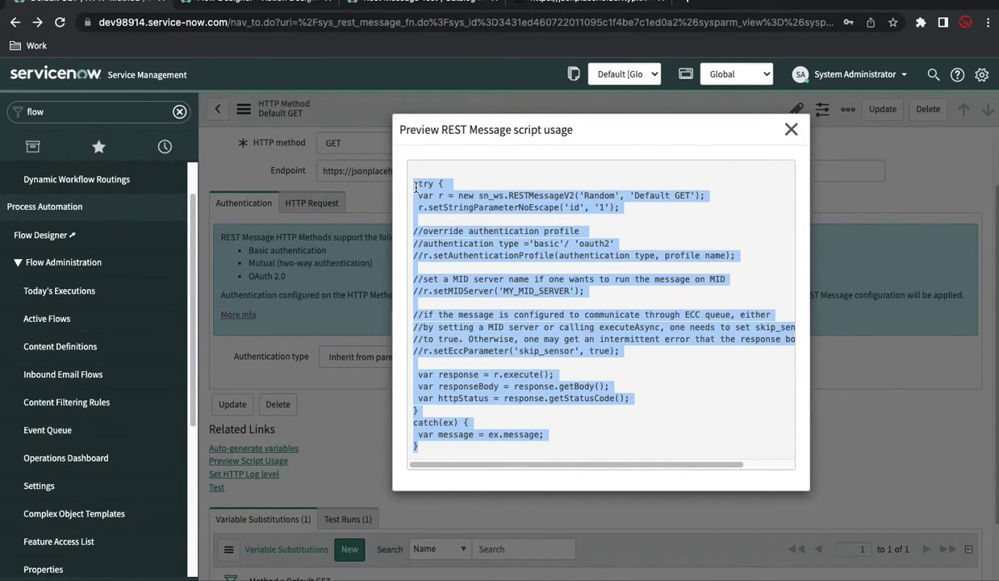
pyautogui.click(421, 5)
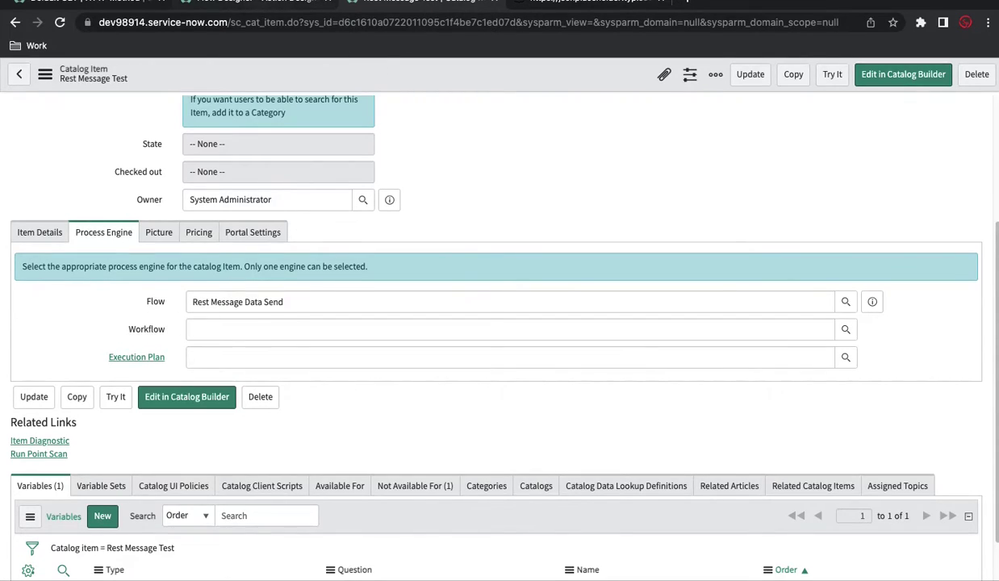
pyautogui.click(250, 2)
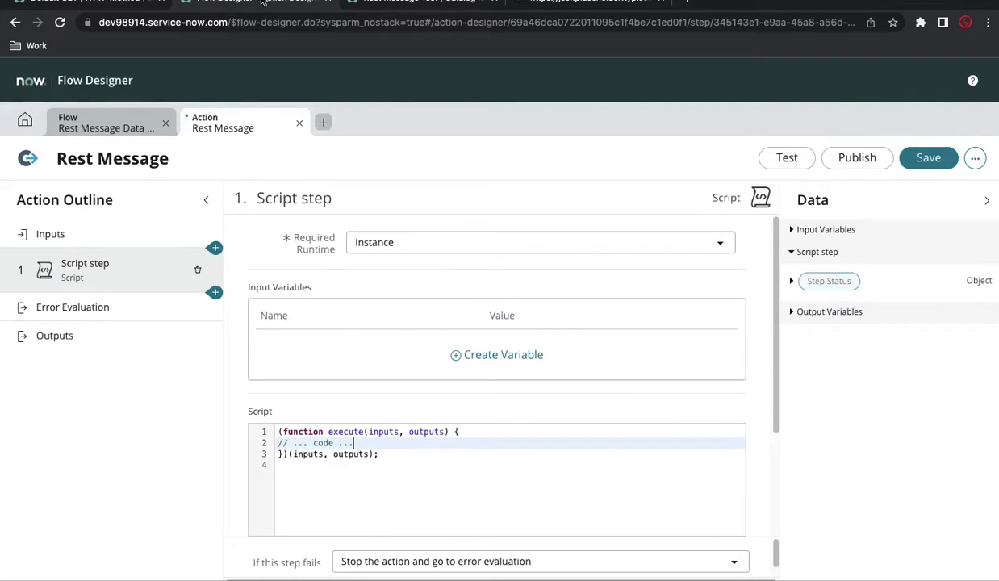
pyautogui.click(366, 440)
pyautogui.write("try {  var r = new sn_ws.RESTMessageV2('Random', 'Default GET');  r.setStringParameterNoEscape('id', '1');  //override authentication profile //authentication type ='basic'/ 'oauth2' //r.setAuthenticationProfile(authentication type, profile name);  //set a MID server name if one wants to run the message on MID //r.setMIDServer('MY_MID_SERVER');  //if the message is configured to communicate through ECC queue, either //by setting a MID server or calling executeAsync, one needs to set skip_sensor //to true. Otherwise, one may get an intermittent error that the response body is null //r.setEccParameter('skip_sensor', true);   var response = r.execute();  var responseBody = response.getBody();  var httpStatus = response.getStatusCode(); } catch(ex) {  var message = ex.message; }")
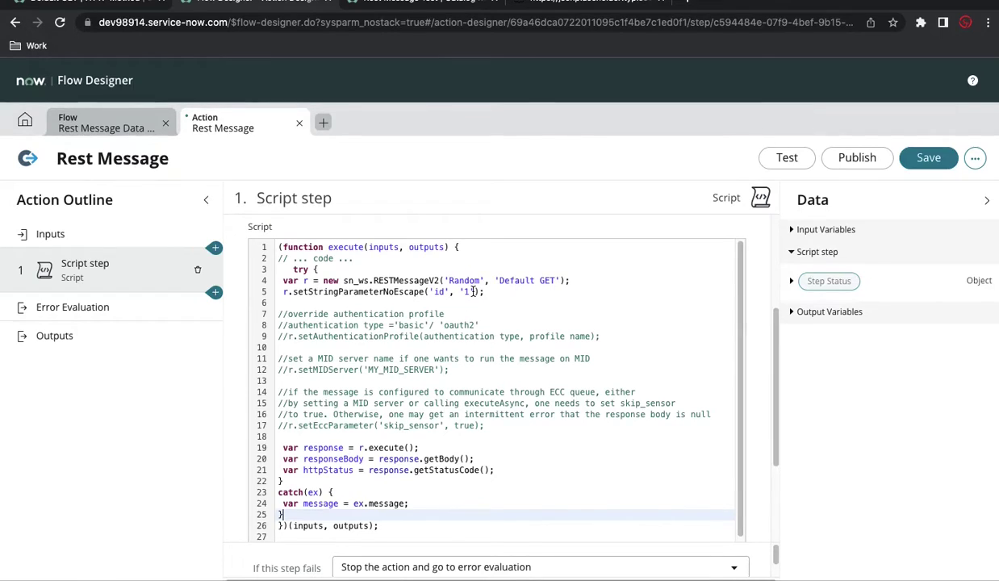
# Step: Create a String action input labelled "Id" for the Rest Message action
pyautogui.scroll(3, 472, 292)
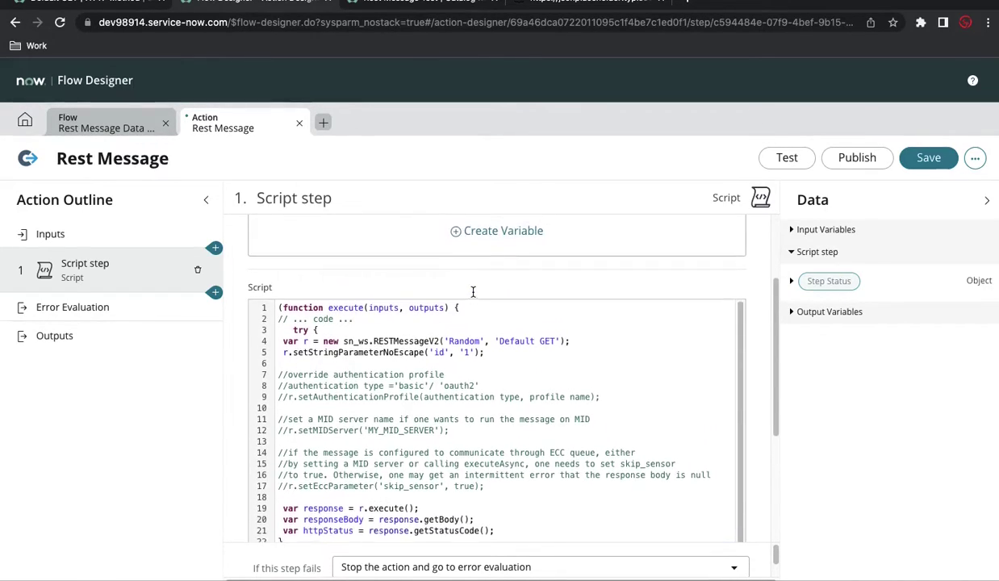
pyautogui.click(152, 231)
pyautogui.click(718, 199)
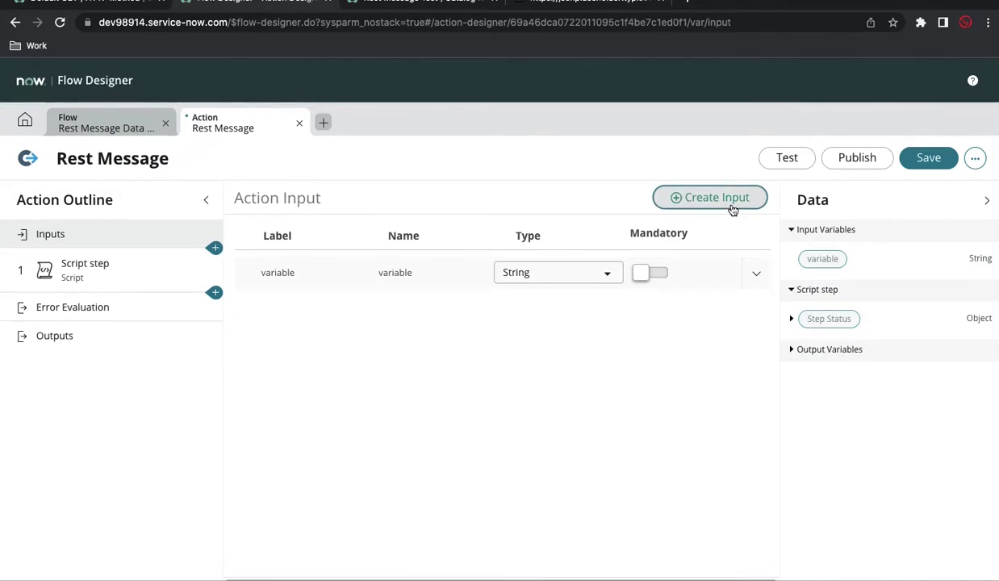
pyautogui.click(322, 272)
pyautogui.doubleClick(321, 272)
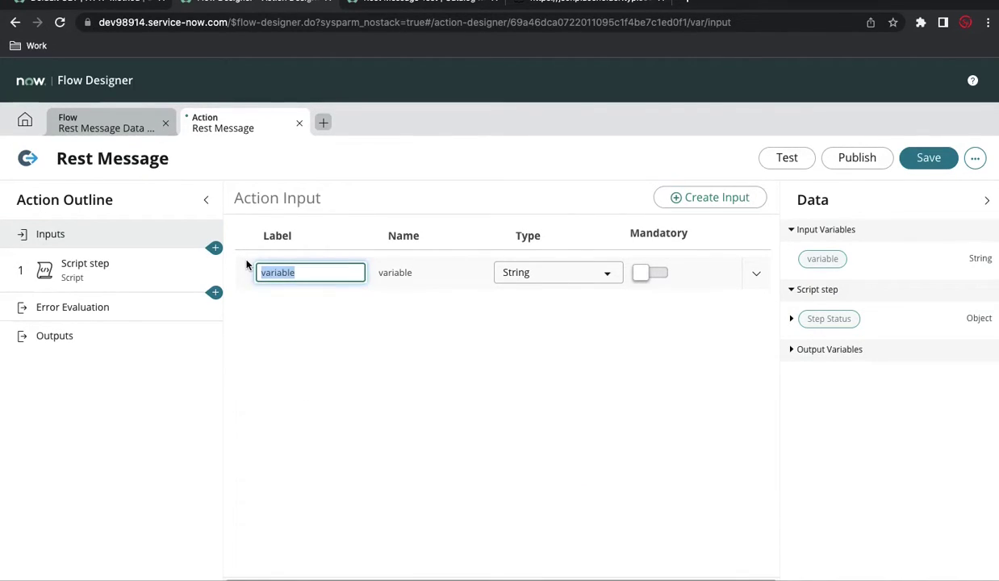
pyautogui.press('BackSpace')
pyautogui.write('Id')
pyautogui.click(379, 343)
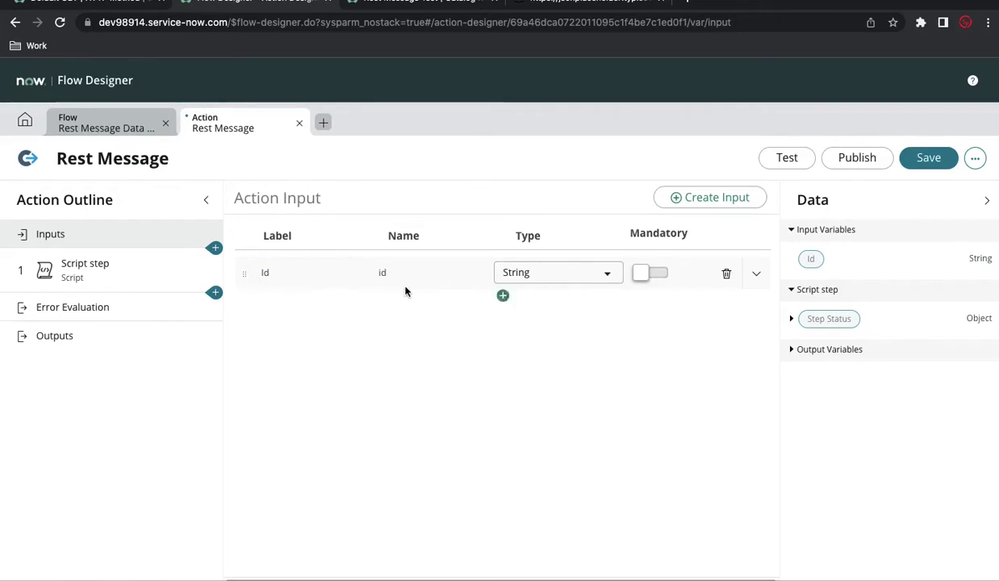
pyautogui.click(383, 272)
pyautogui.doubleClick(384, 271)
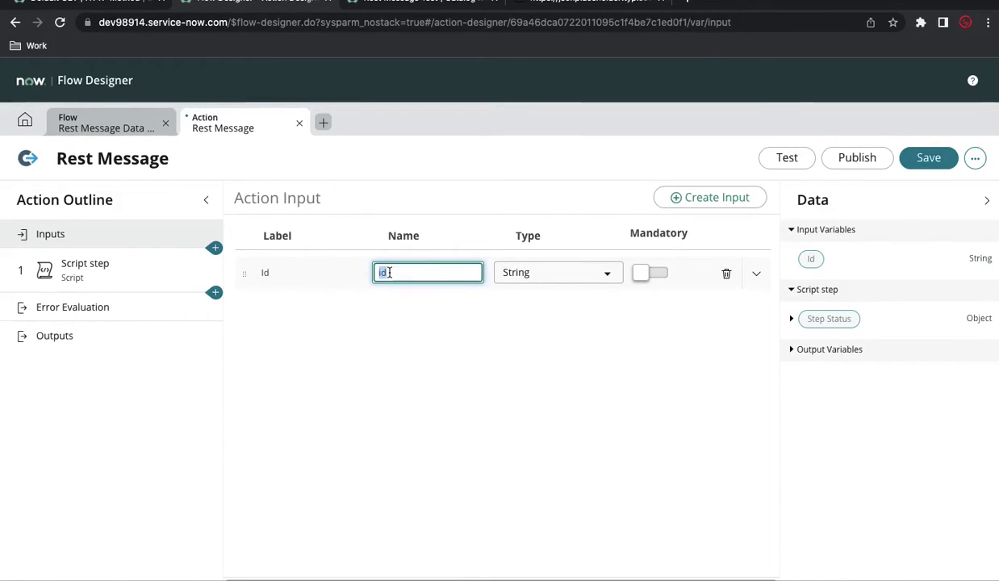
# Step: Create a script step input variable named "Id" and map its value to the action's Id input
pyautogui.click(116, 278)
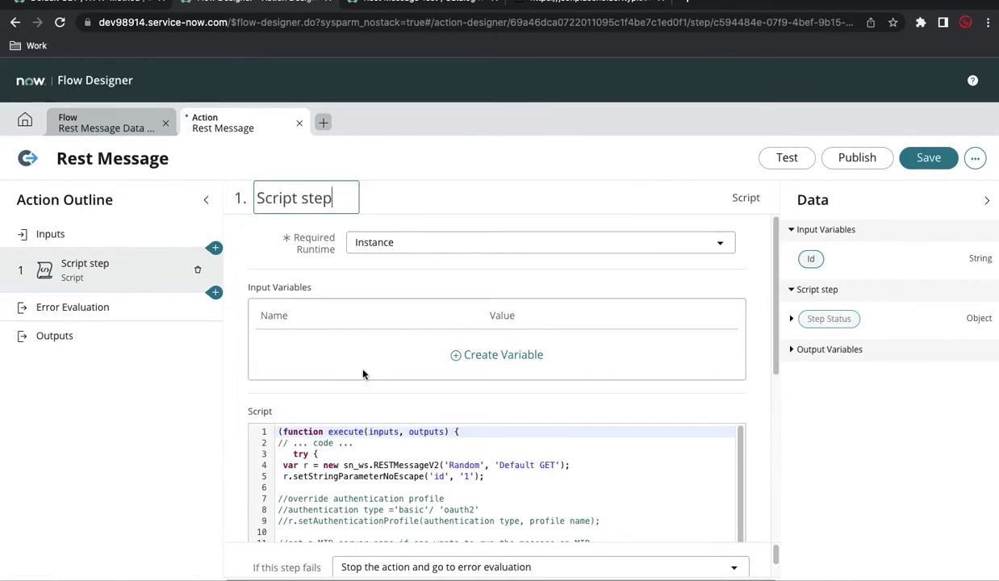
pyautogui.click(479, 355)
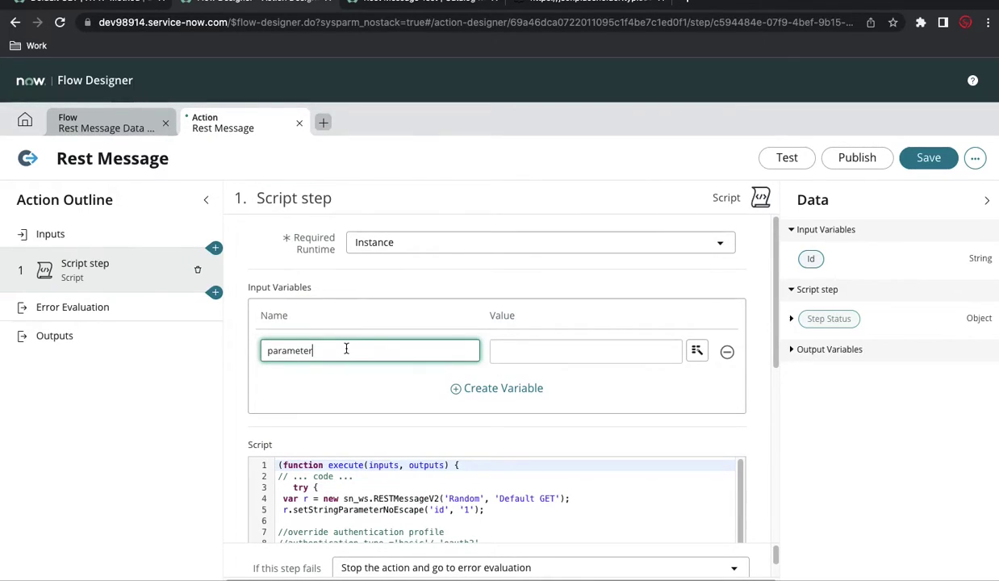
pyautogui.moveTo(332, 350); pyautogui.dragTo(256, 345)
pyautogui.write('Id')
pyautogui.click(379, 424)
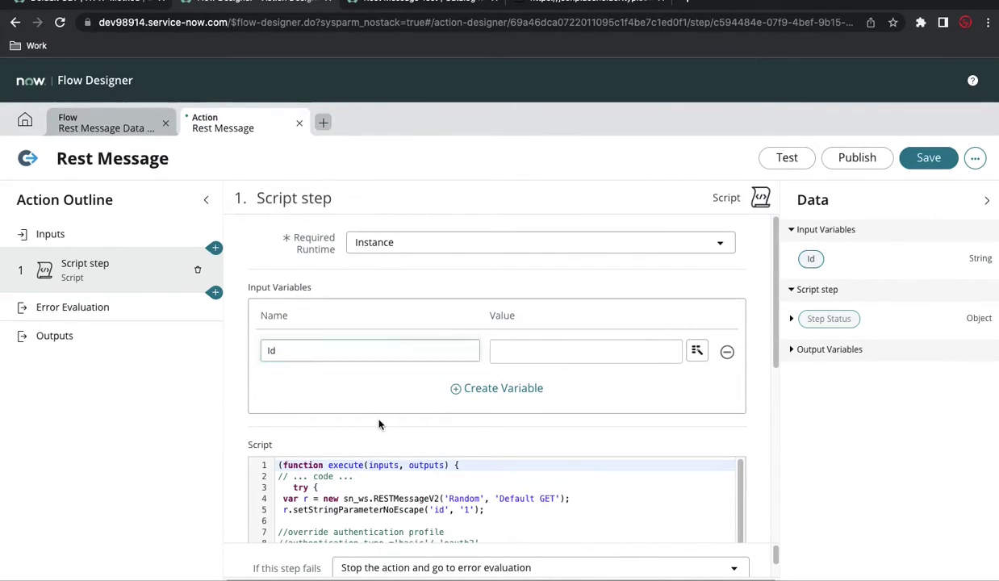
pyautogui.click(696, 352)
pyautogui.click(648, 407)
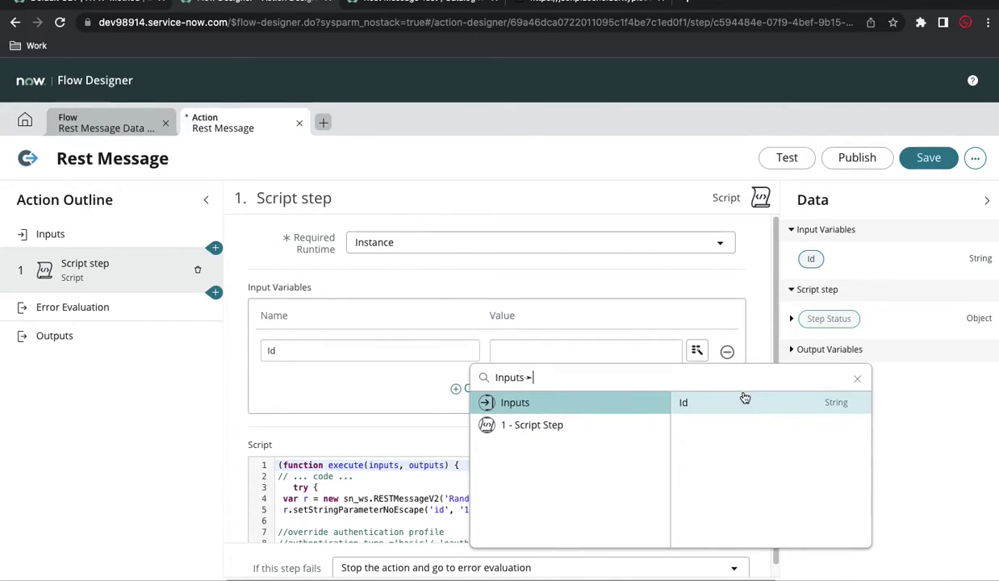
pyautogui.click(699, 396)
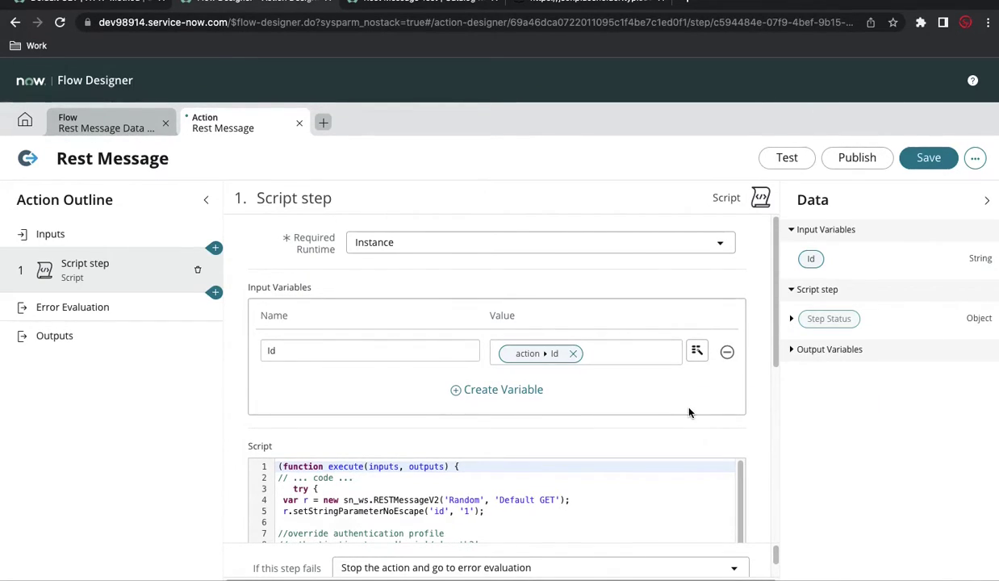
pyautogui.click(44, 233)
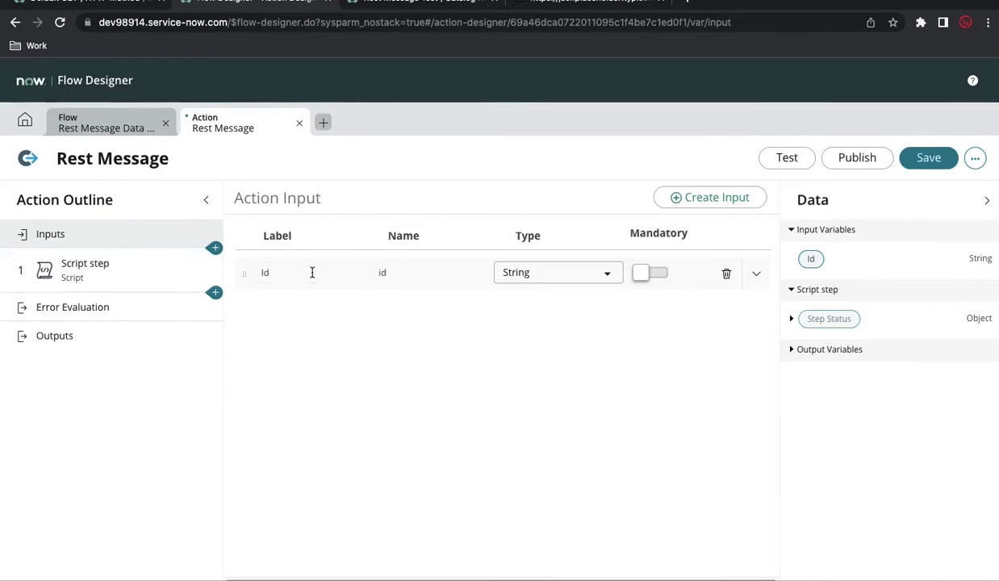
pyautogui.click(111, 275)
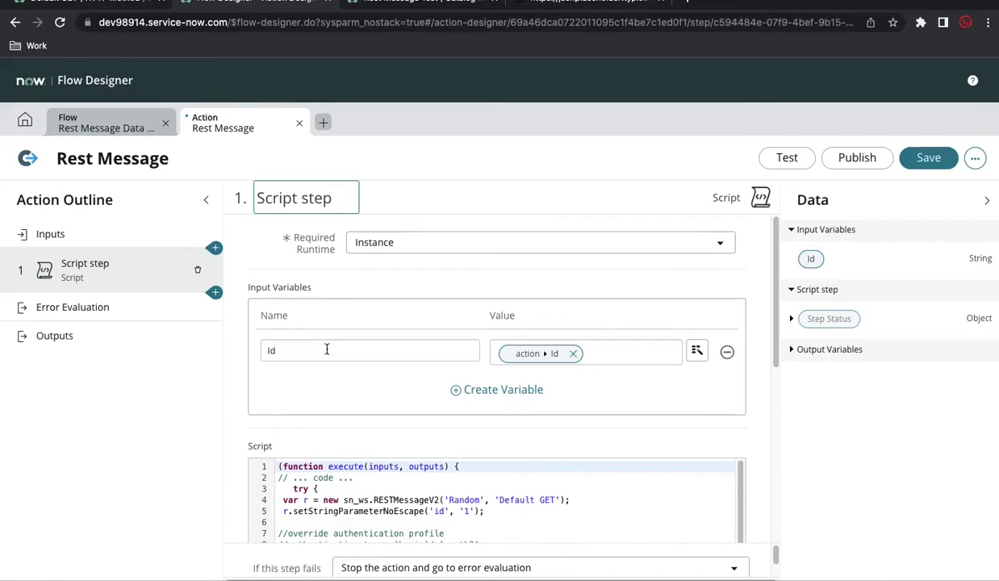
pyautogui.click(696, 354)
# Step: Create a String output variable labelled "responseBody" for the script step
pyautogui.scroll(-3, 326, 407)
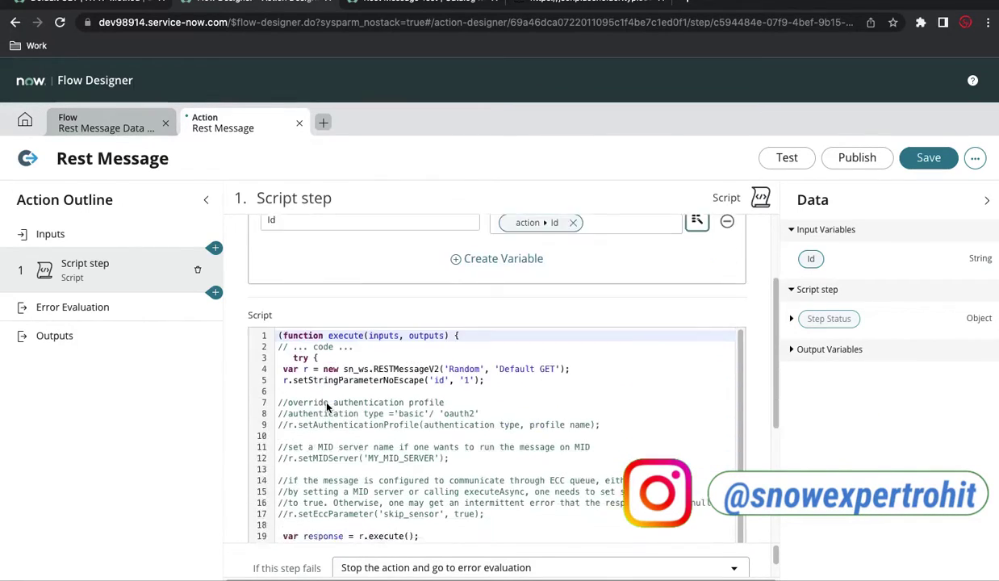
pyautogui.scroll(-3, 327, 408)
pyautogui.scroll(-3, 347, 387)
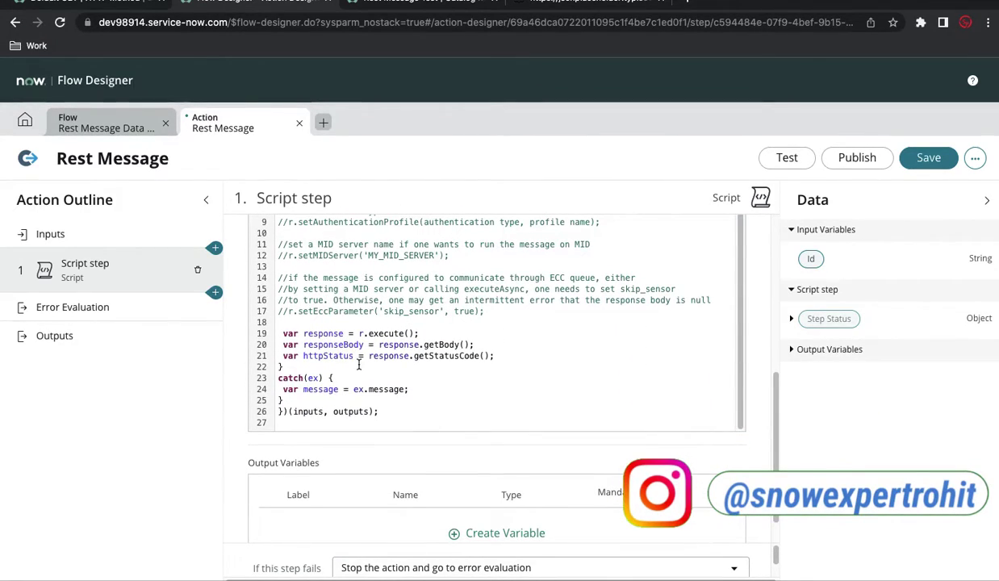
pyautogui.moveTo(303, 344); pyautogui.dragTo(345, 345)
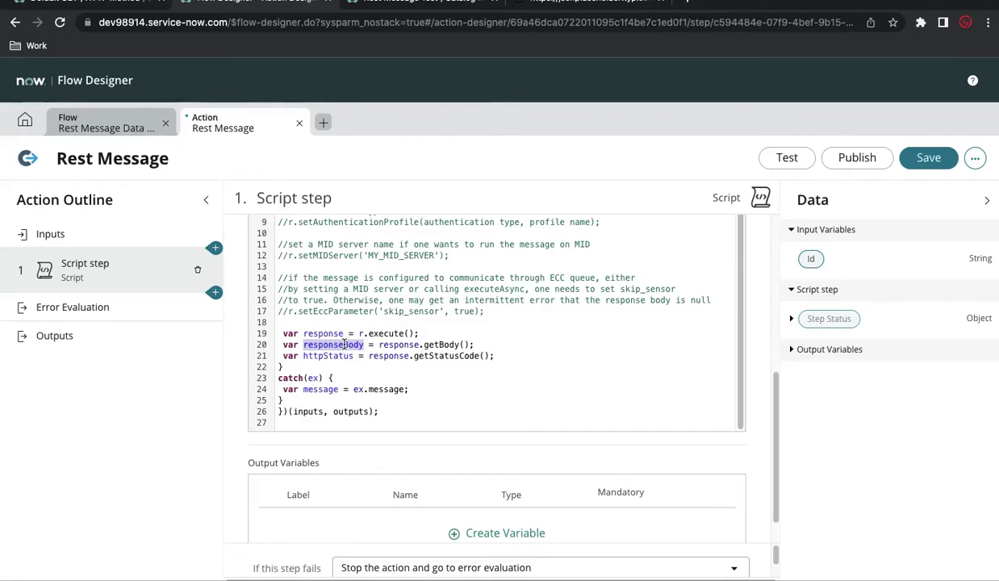
pyautogui.scroll(-1, 241, 388)
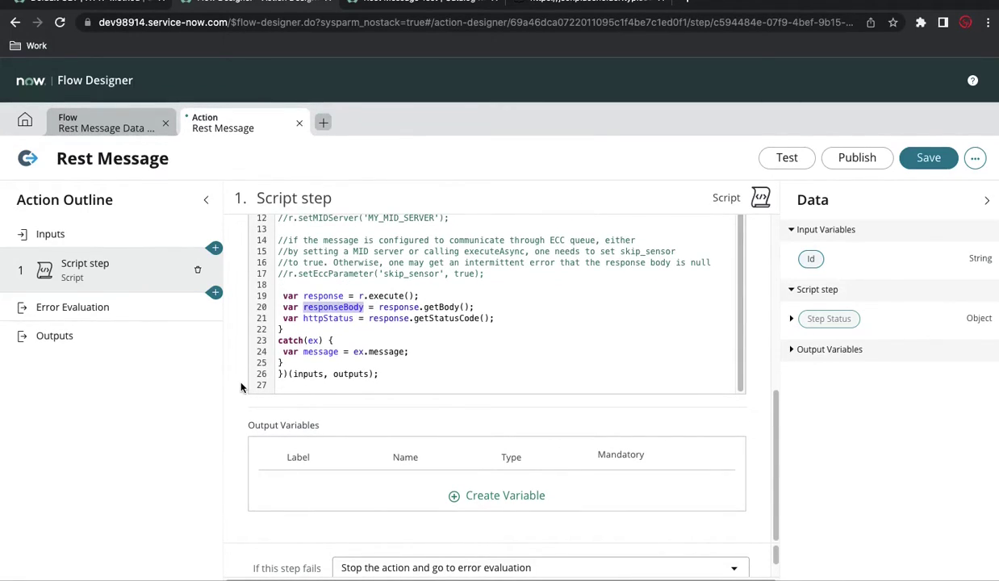
pyautogui.click(499, 497)
pyautogui.scroll(-2, 499, 504)
pyautogui.click(344, 457)
pyautogui.press('BackSpace')
pyautogui.press('BackSpace')
pyautogui.press('BackSpace')
pyautogui.press('BackSpace')
pyautogui.press('BackSpace')
pyautogui.press('BackSpace')
pyautogui.press('BackSpace')
pyautogui.press('BackSpace')
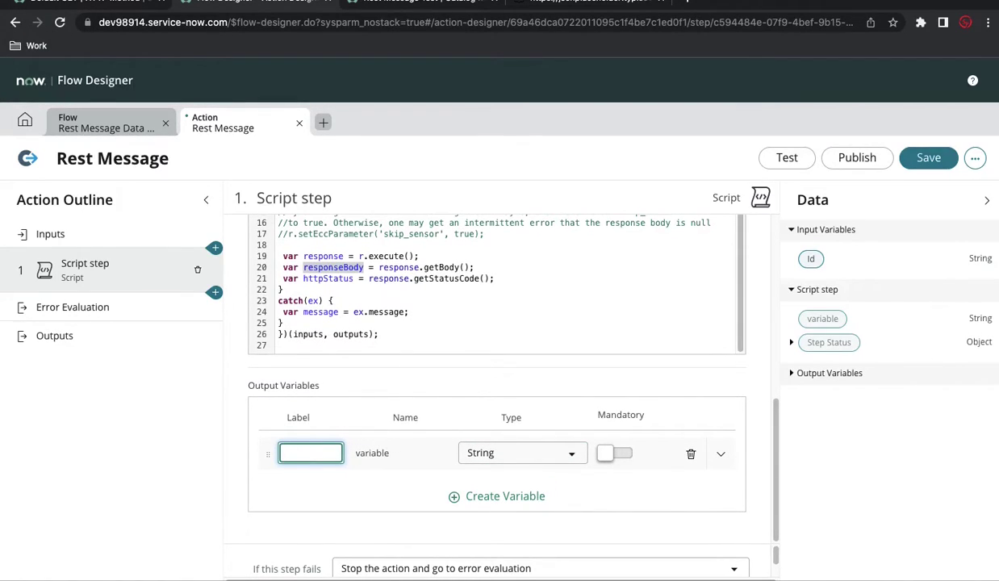
pyautogui.write('responseBody')
pyautogui.press('Tab')
pyautogui.write('responseBody')
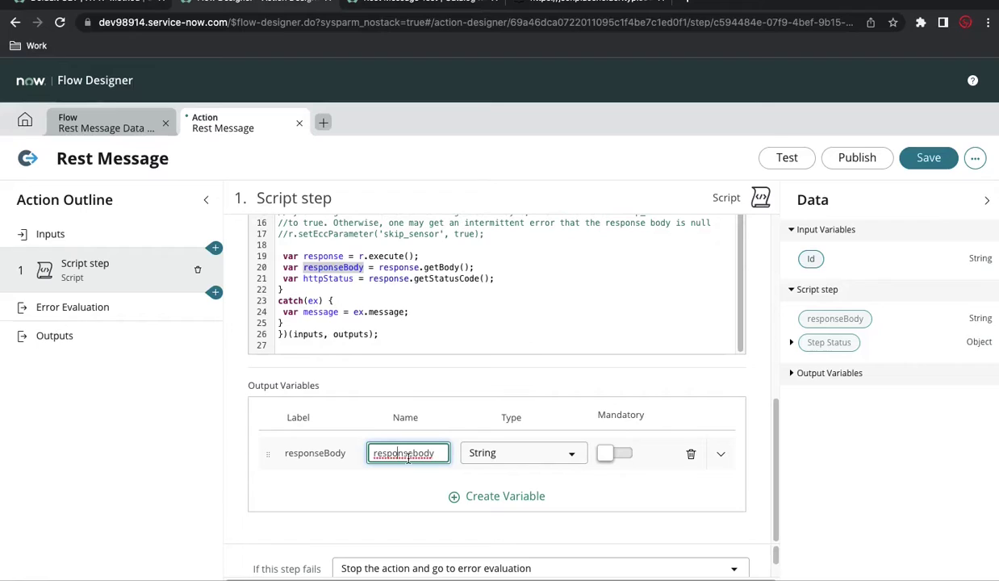
pyautogui.click(418, 453)
pyautogui.press('BackSpace')
pyautogui.write('b')
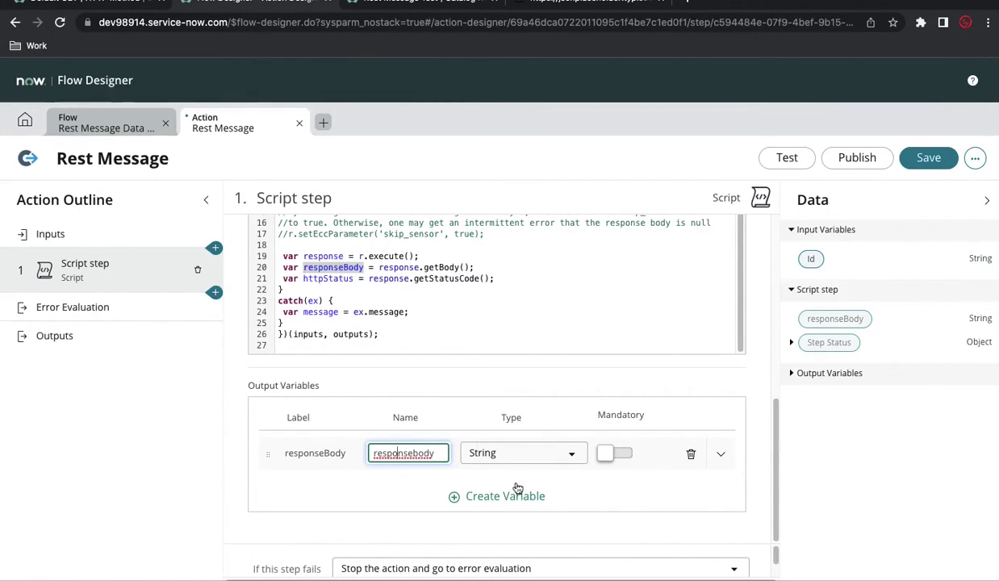
pyautogui.click(305, 325)
pyautogui.press('Return')
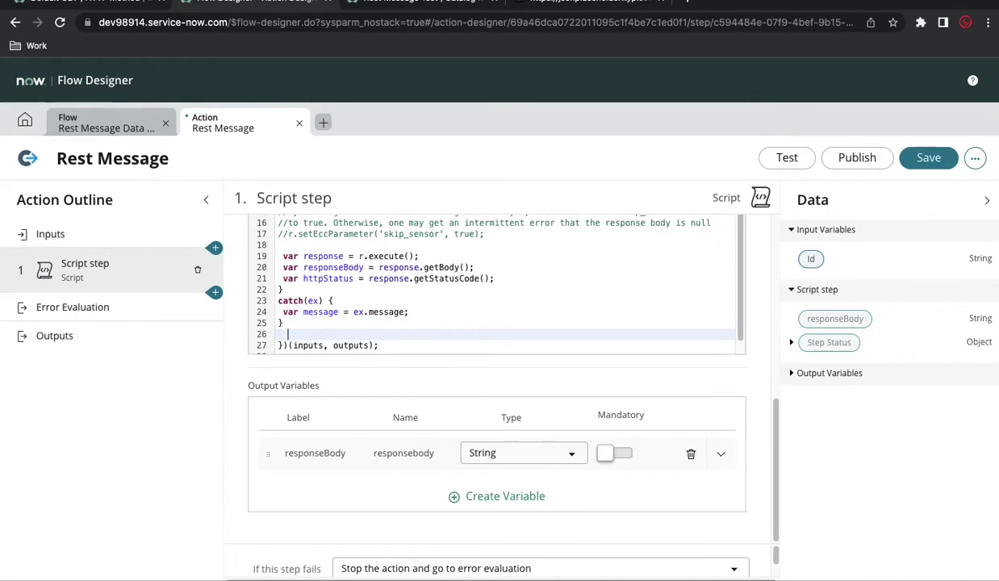
pyautogui.write('outpu')
pyautogui.press('BackSpace')
pyautogui.press('BackSpace')
pyautogui.press('BackSpace')
pyautogui.press('BackSpace')
pyautogui.press('BackSpace')
pyautogui.press('BackSpace')
pyautogui.press('BackSpace')
# Step: Add the line outputs.responseBody=responseBody; below the httpStatus line inside the script's try block
pyautogui.click(513, 282)
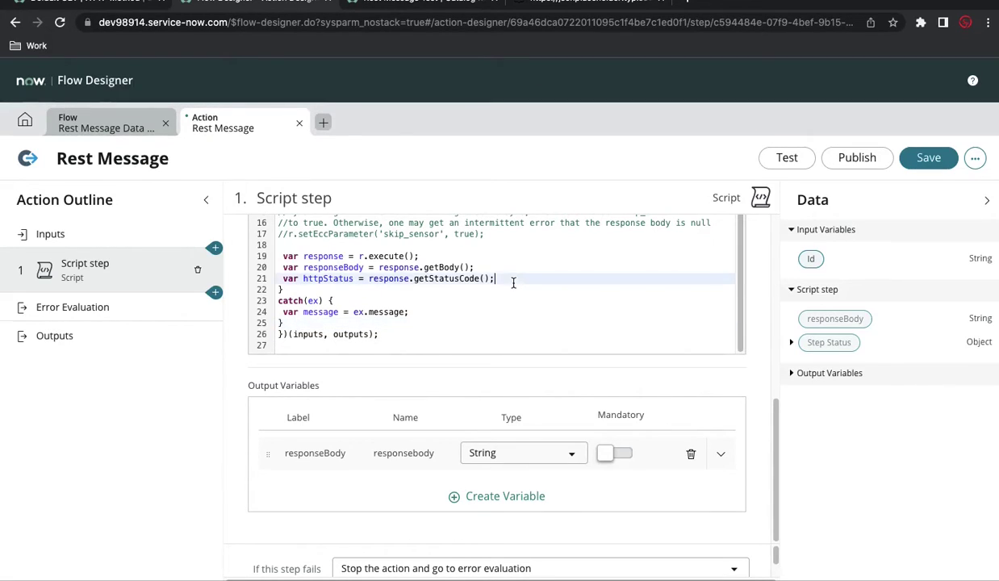
pyautogui.press('Return')
pyautogui.write('outputs.responseBody')
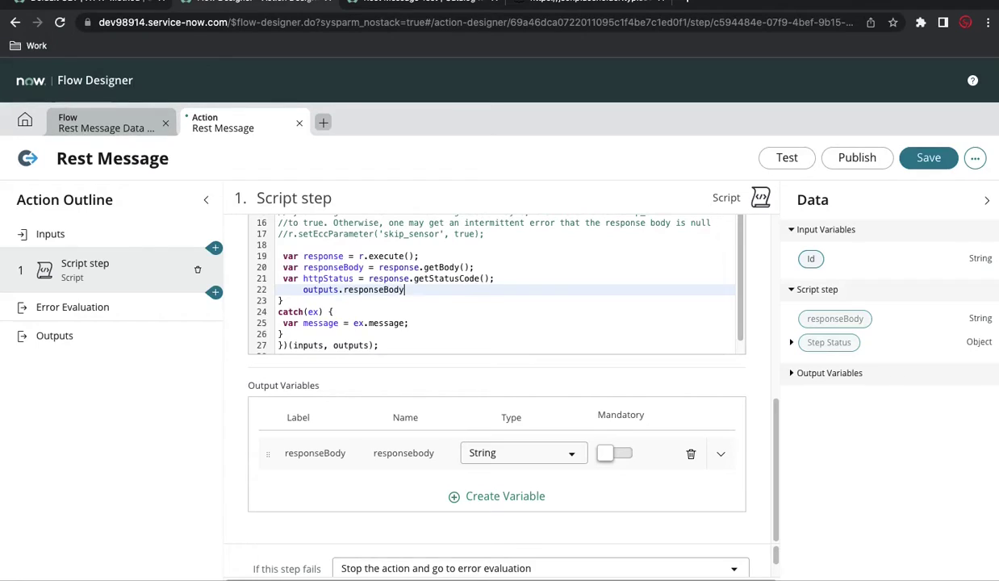
pyautogui.write('=responseBody')
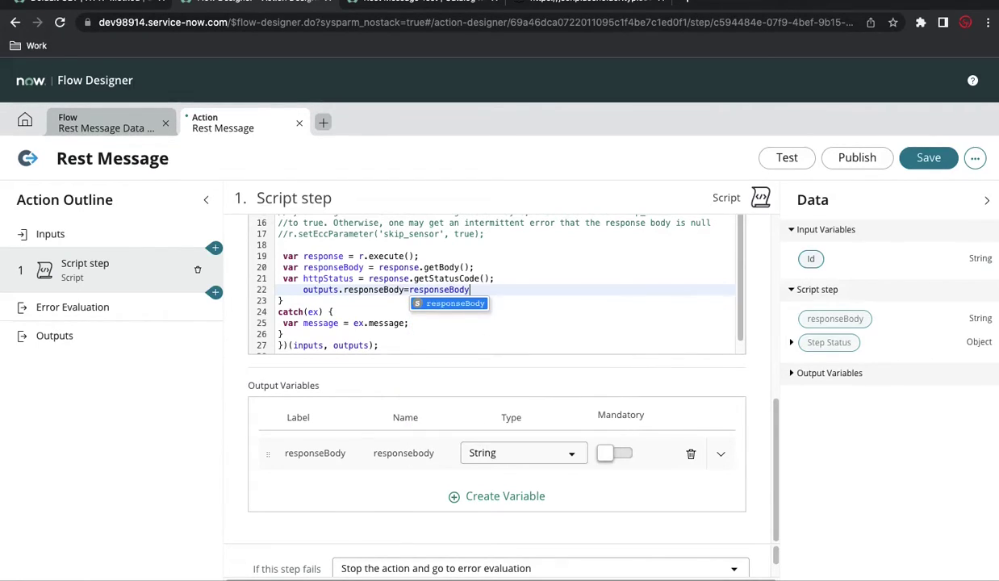
pyautogui.write(';')
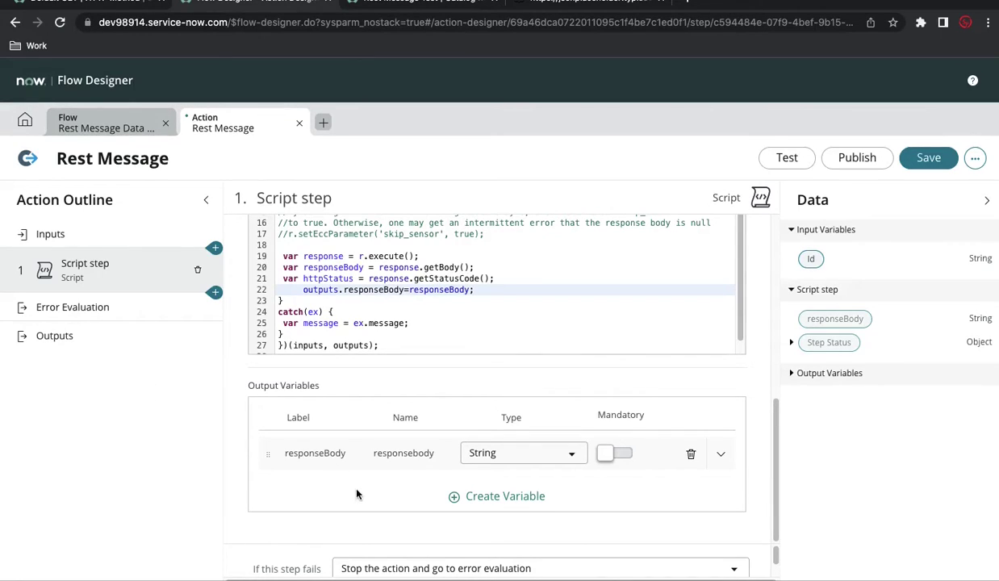
# Step: Create a String action output labelled "responseBody" for the Rest Message action
pyautogui.click(80, 335)
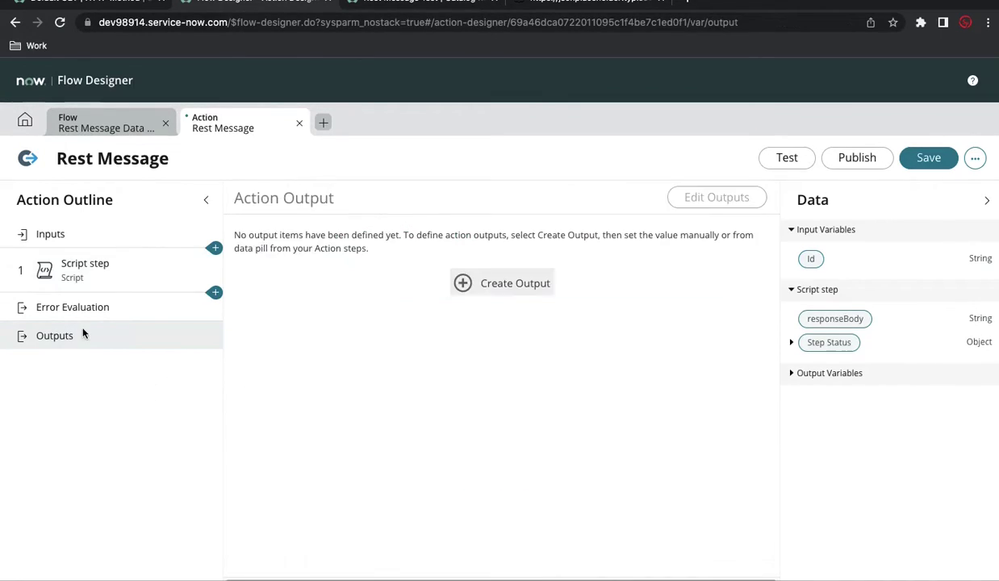
pyautogui.click(537, 284)
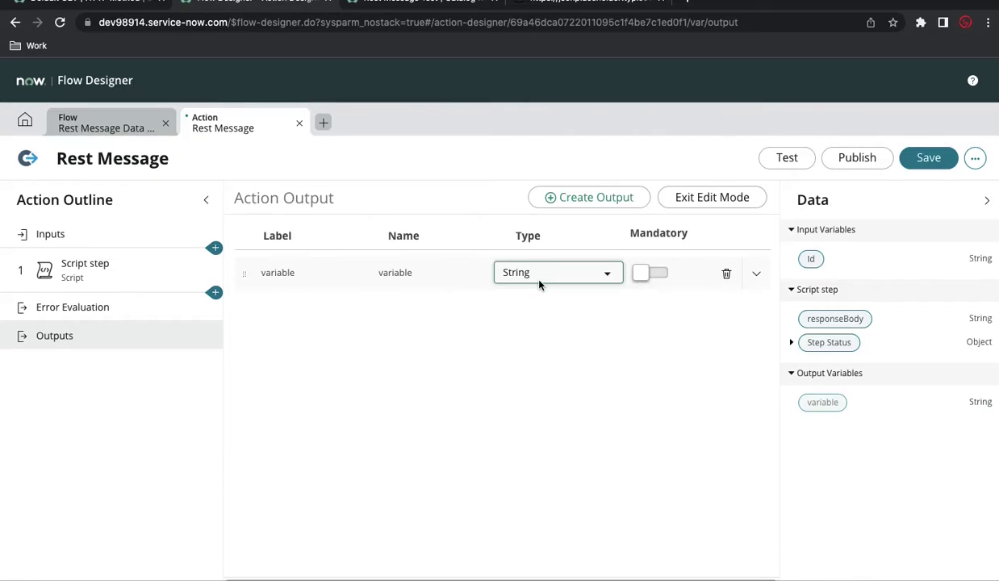
pyautogui.click(318, 269)
pyautogui.moveTo(307, 269); pyautogui.dragTo(245, 269)
pyautogui.write('responseBody')
pyautogui.click(434, 298)
pyautogui.click(426, 274)
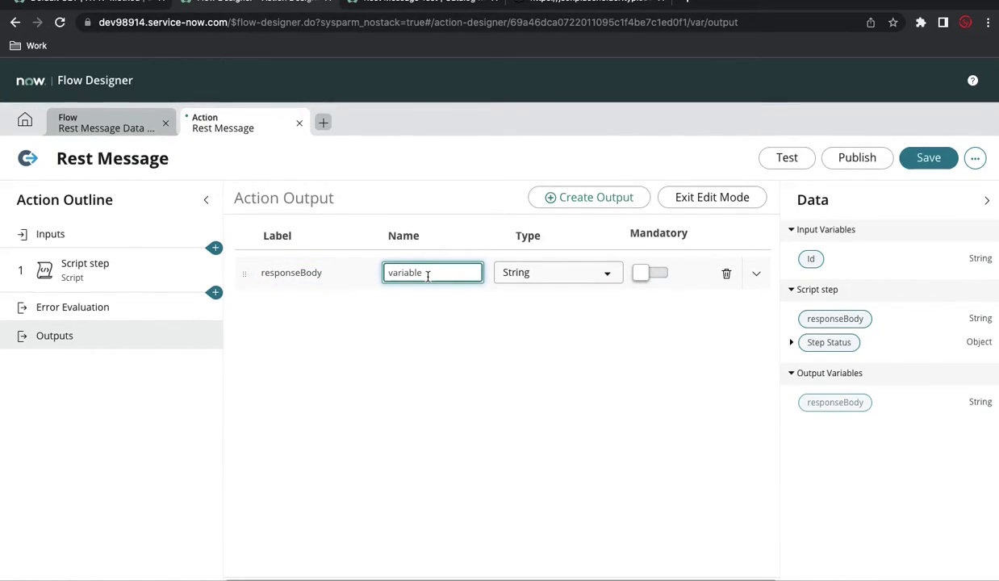
# Step: Finish editing the output definitions and map the responseBody output's value to the Script step's responseBody variable
pyautogui.click(716, 198)
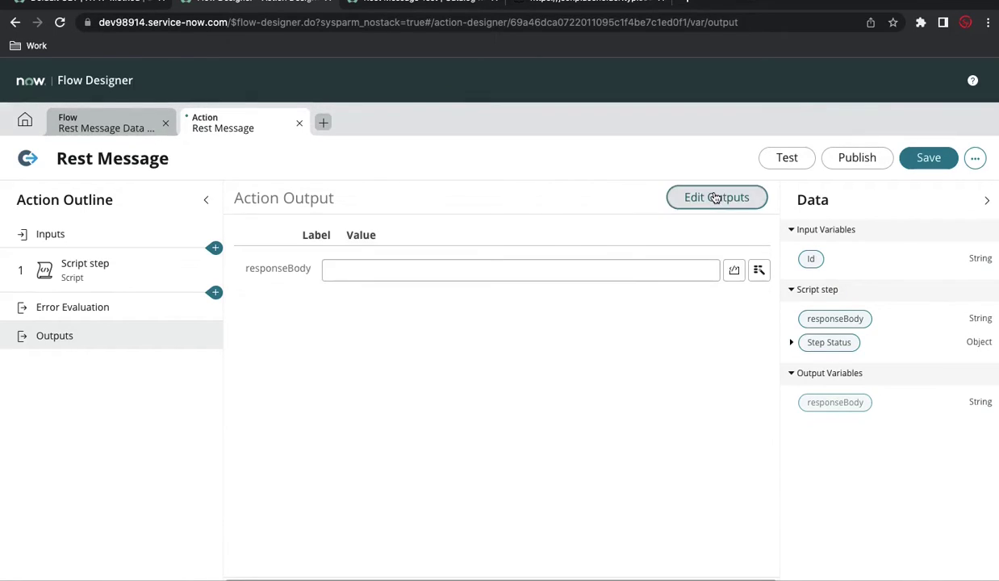
pyautogui.click(758, 269)
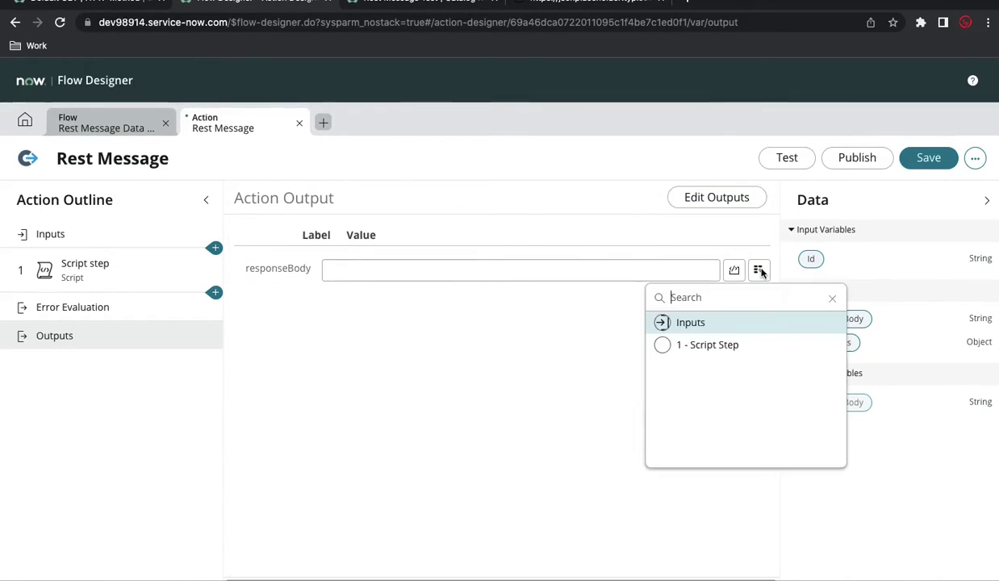
pyautogui.click(694, 345)
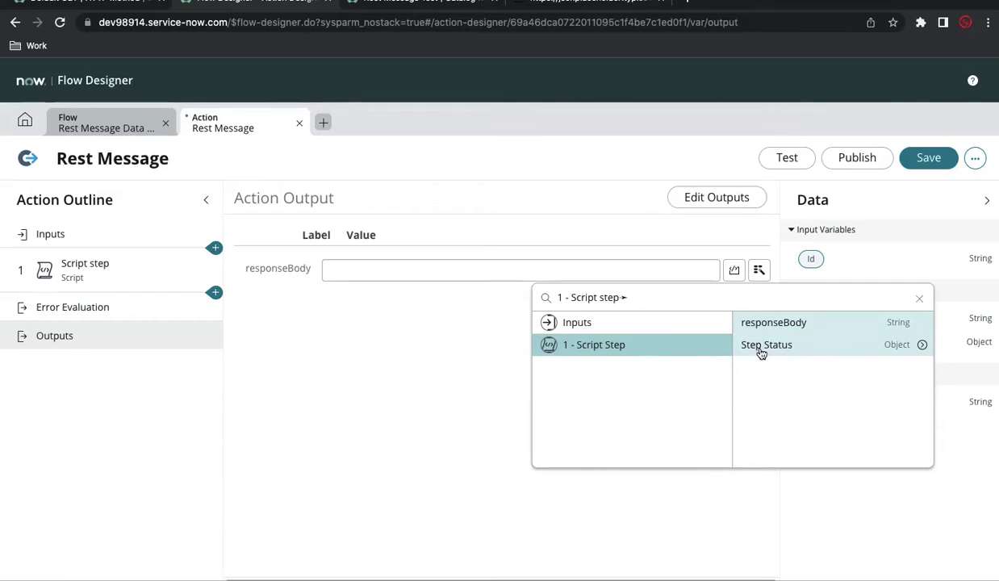
pyautogui.click(798, 333)
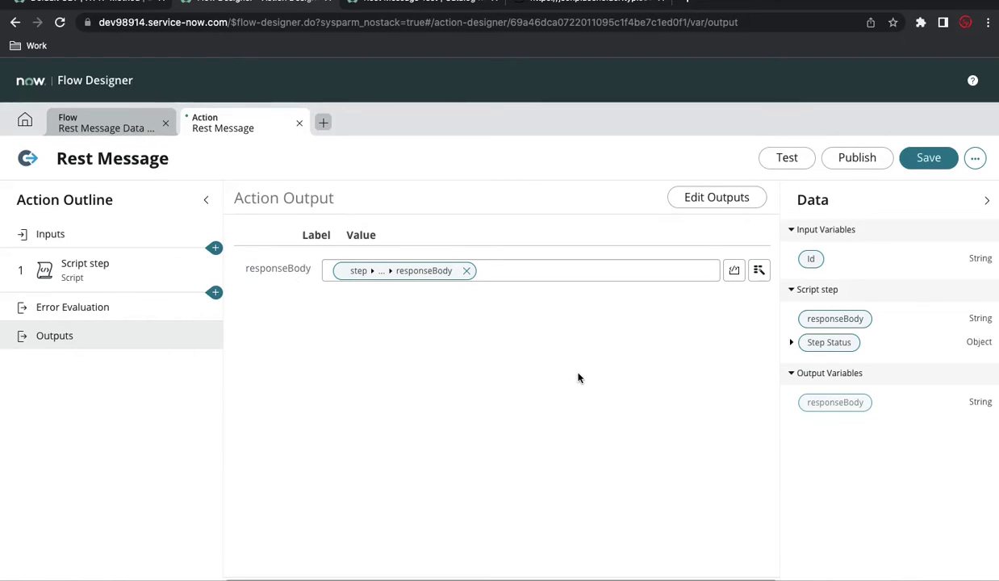
# Step: In the script step, replace the hard-coded '1' in the setStringParameterNoEscape call with inputs.Id
pyautogui.click(102, 239)
pyautogui.click(285, 272)
pyautogui.click(446, 272)
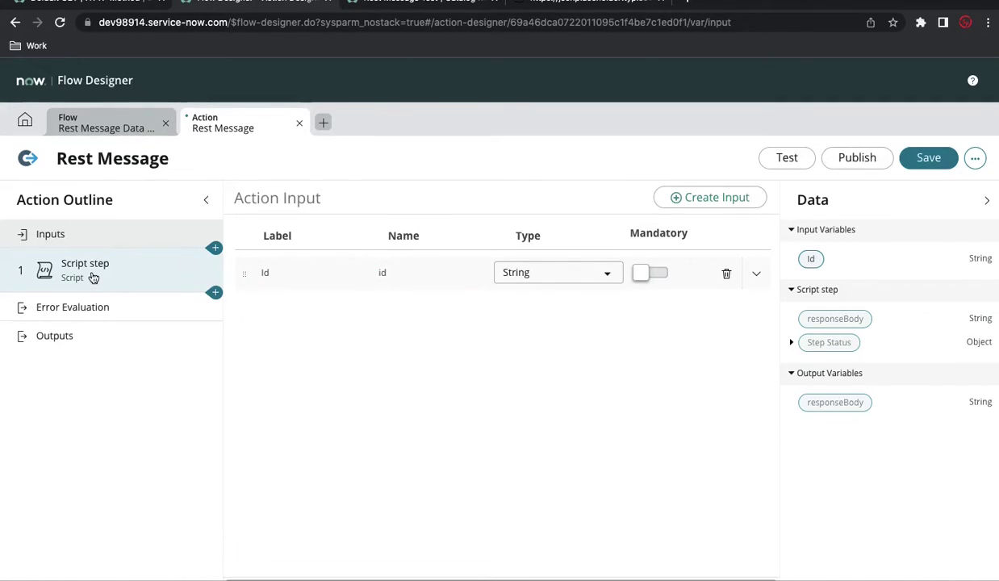
pyautogui.click(151, 274)
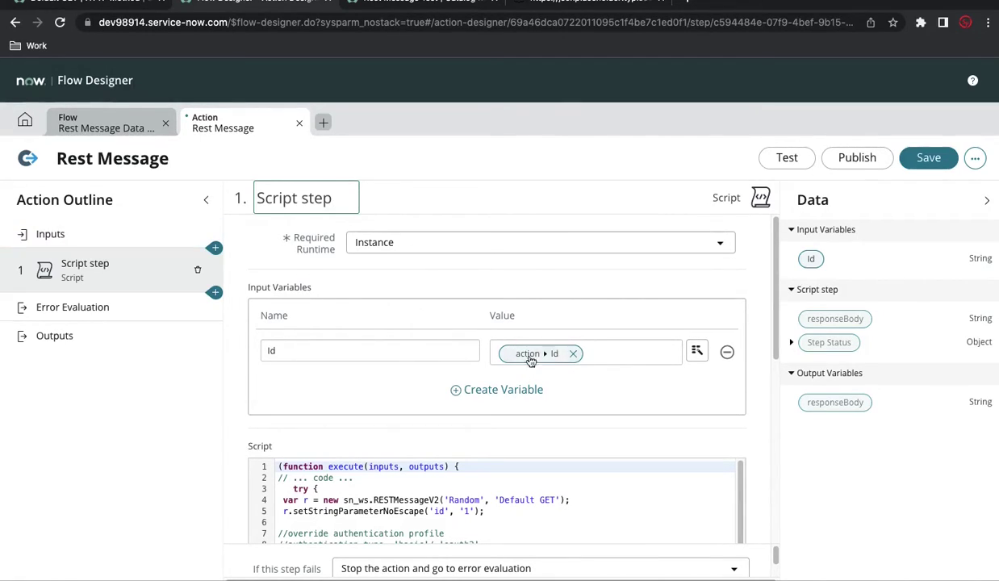
pyautogui.click(294, 352)
pyautogui.doubleClick(294, 352)
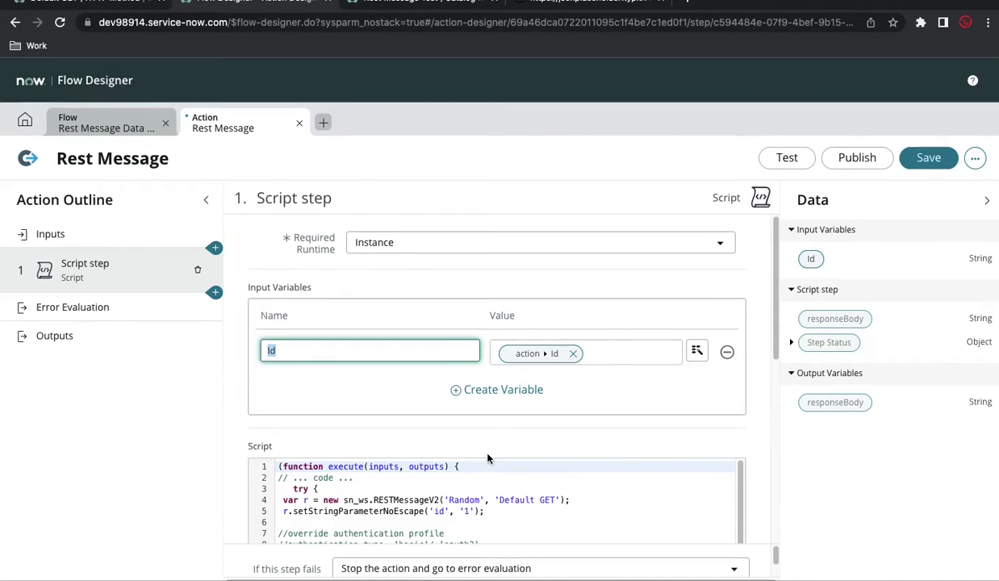
pyautogui.click(474, 511)
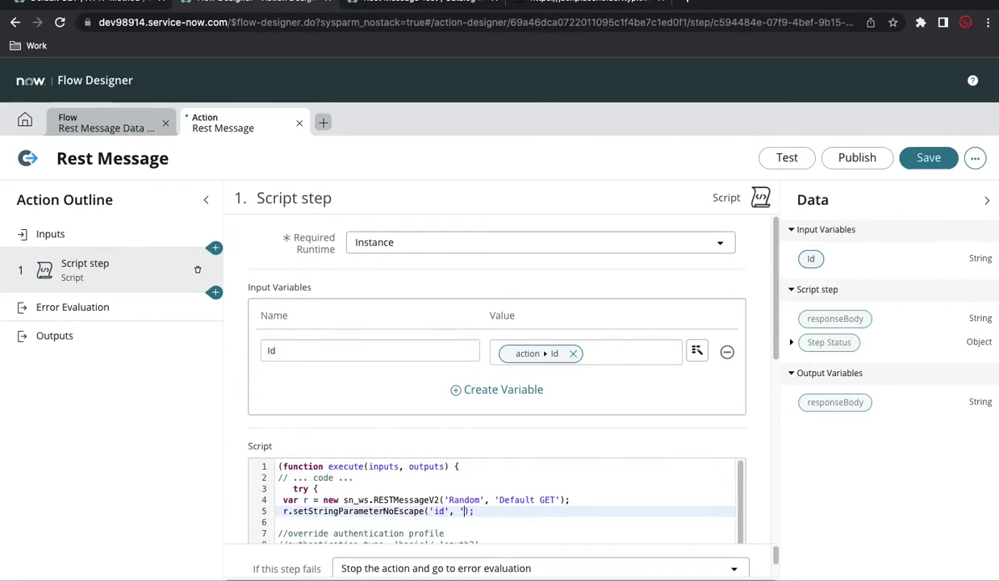
pyautogui.write('nputs')
pyautogui.write('inp')
# Step: Check the finished script, its output variable and the action output mapping, and save the Rest Message action
pyautogui.scroll(-1, 552, 514)
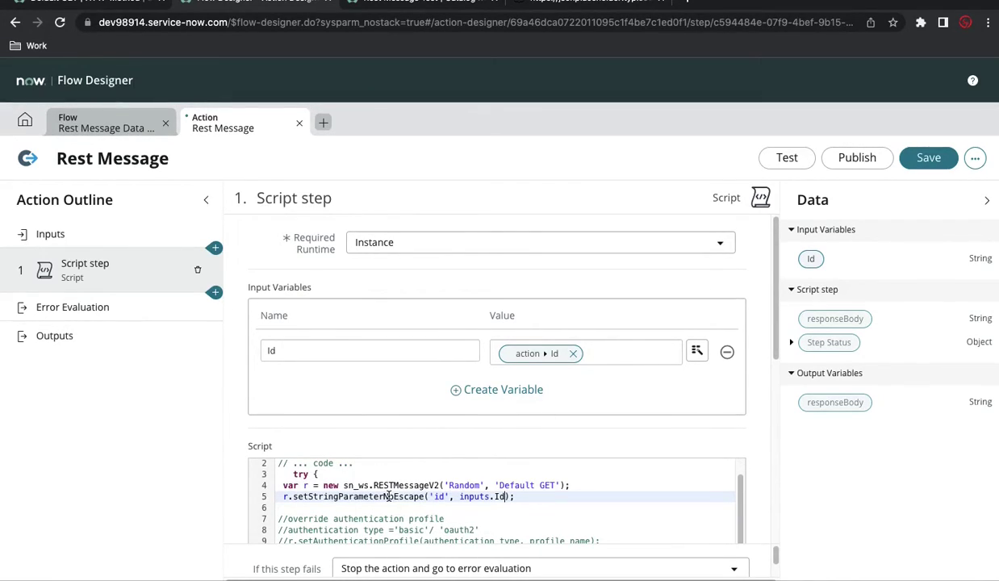
pyautogui.scroll(-5, 404, 498)
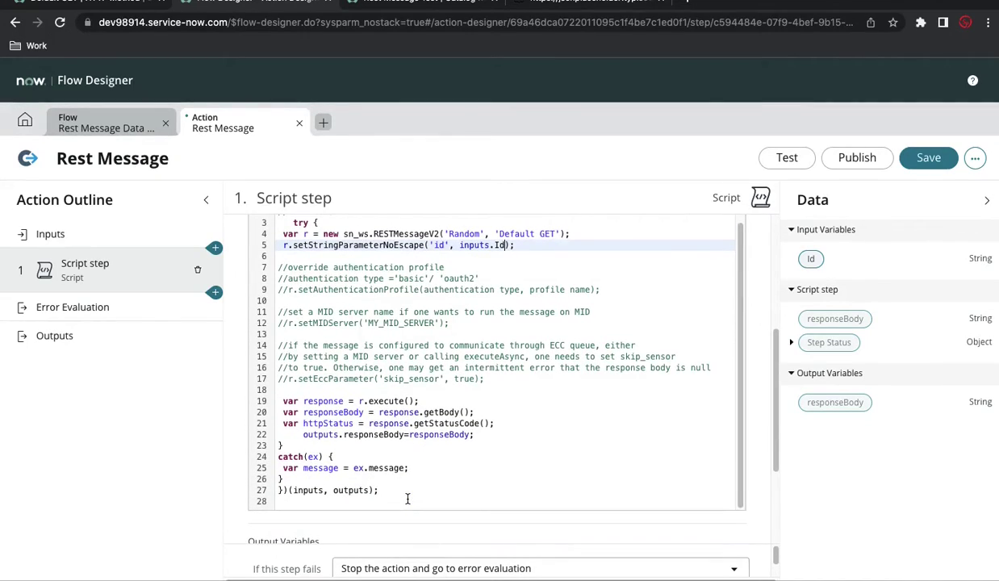
pyautogui.scroll(-2, 379, 479)
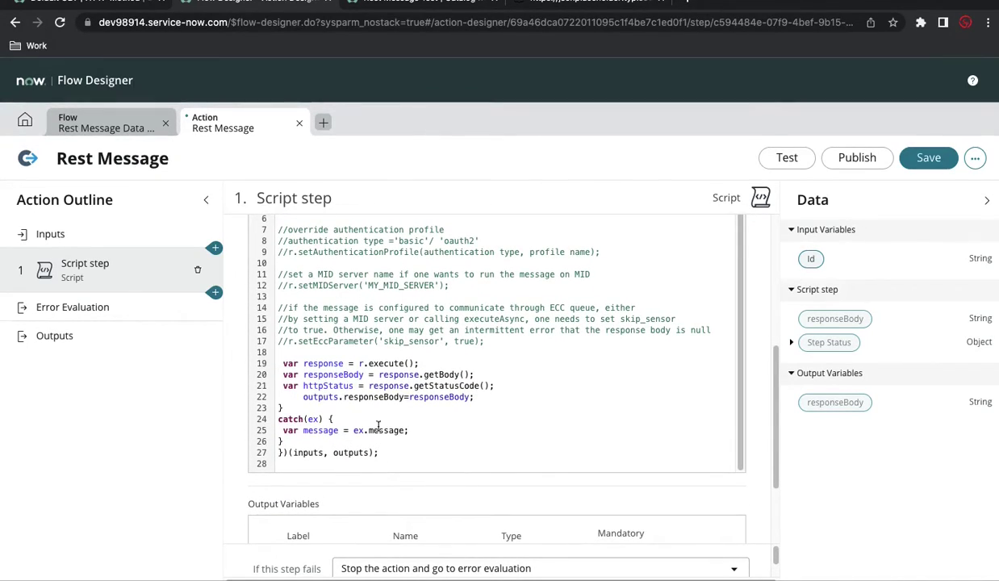
pyautogui.scroll(-5, 378, 468)
pyautogui.click(356, 460)
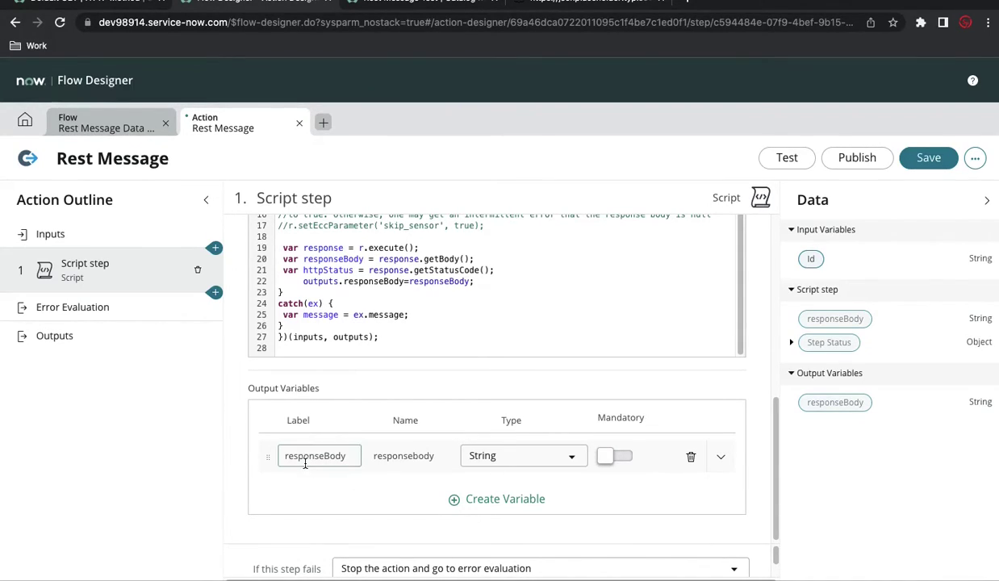
pyautogui.click(85, 345)
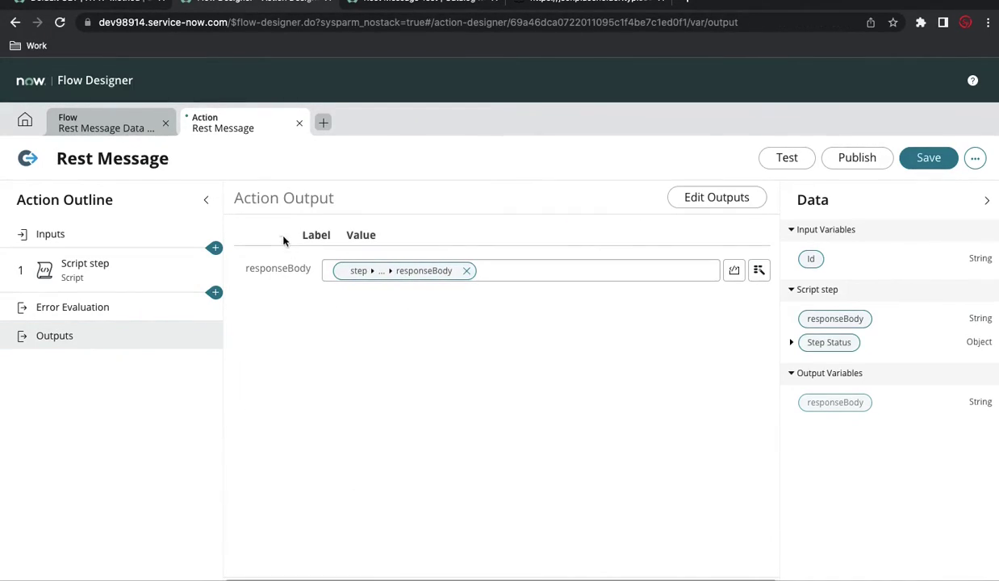
pyautogui.click(927, 158)
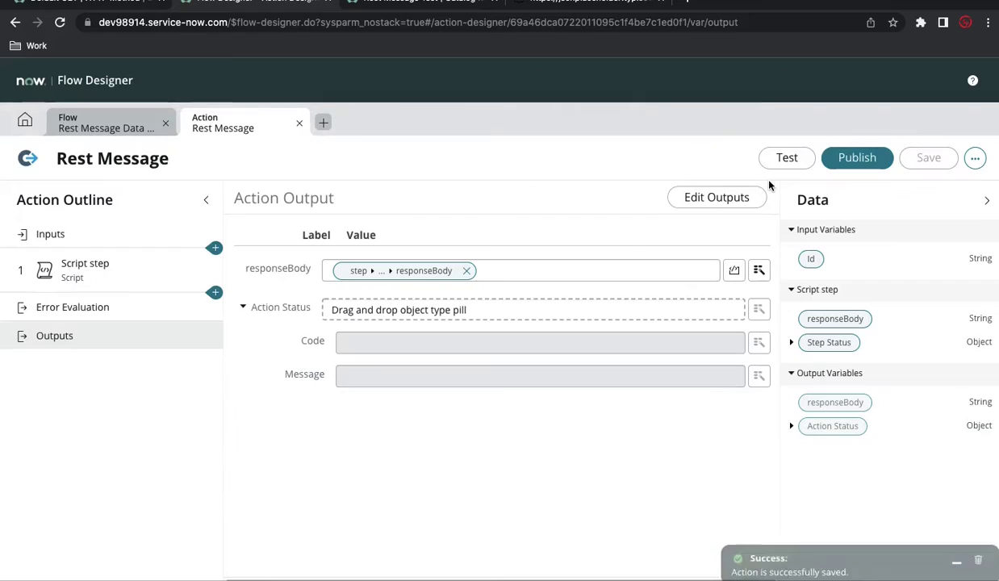
# Step: Test the Rest Message action with Id 1 and open the execution details of the test run
pyautogui.click(787, 158)
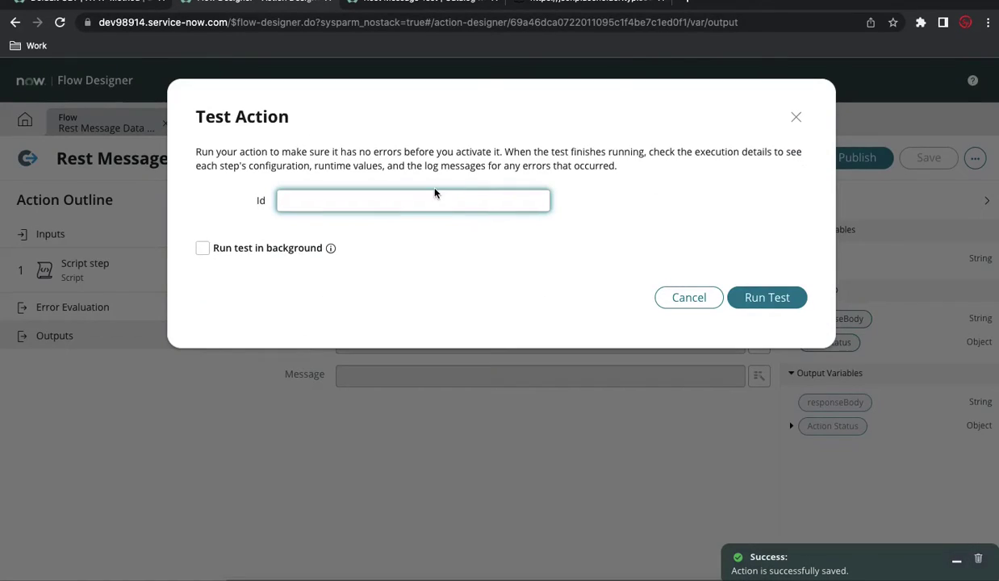
pyautogui.write('1')
pyautogui.click(750, 298)
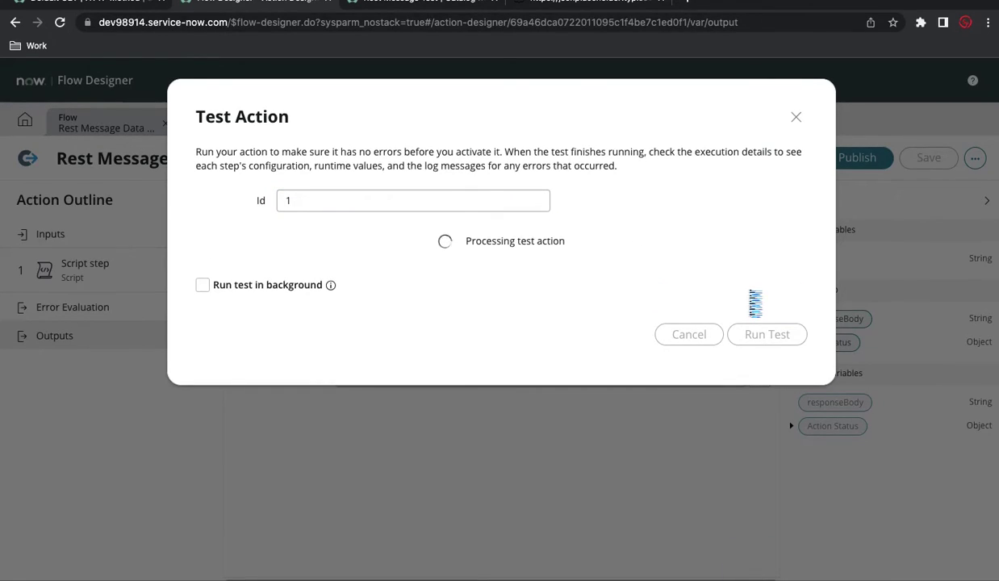
pyautogui.click(551, 241)
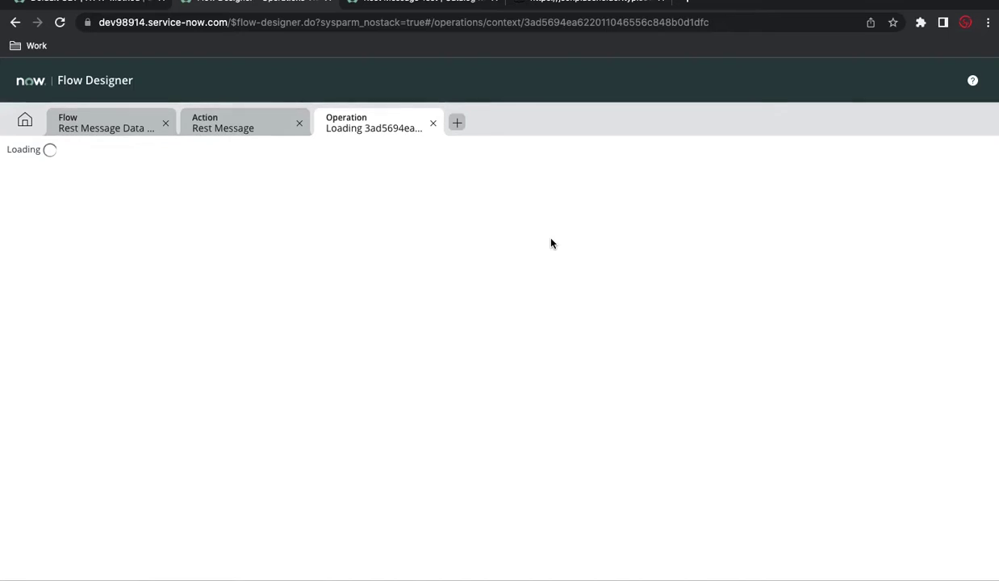
# Step: Examine the test run's output data and Script step details, and open the step's runtime script for viewing
pyautogui.scroll(-3, 488, 372)
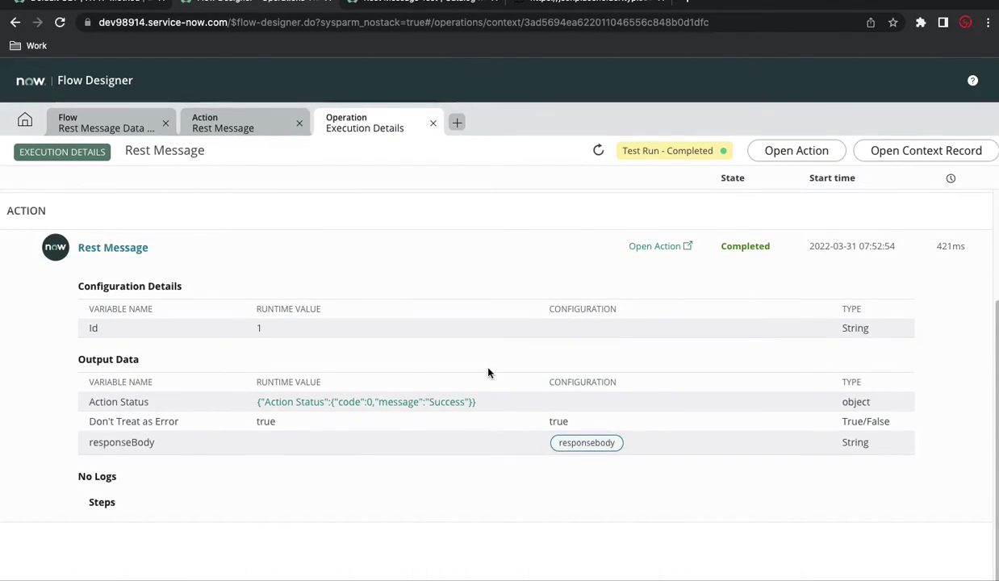
pyautogui.scroll(-4, 294, 419)
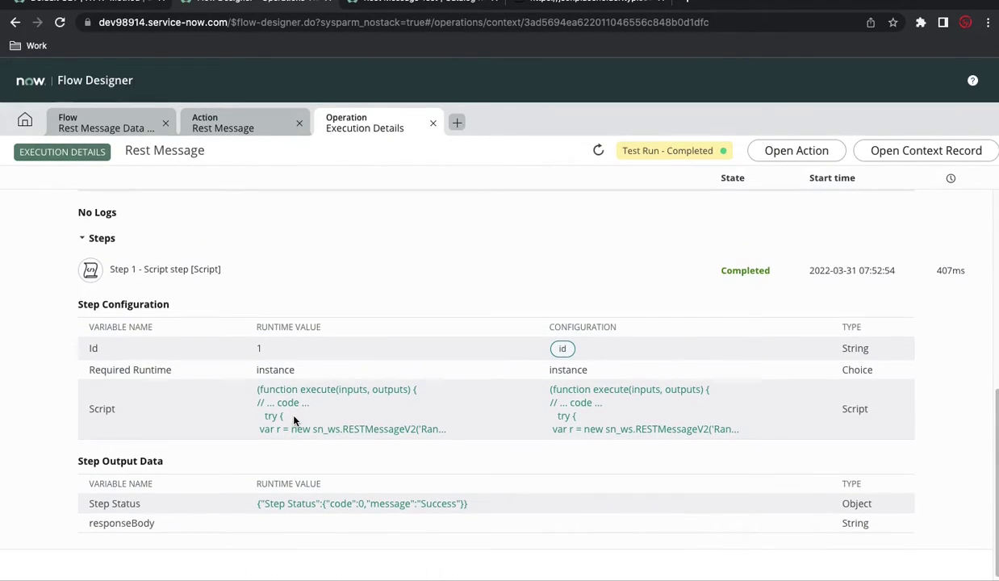
pyautogui.click(290, 430)
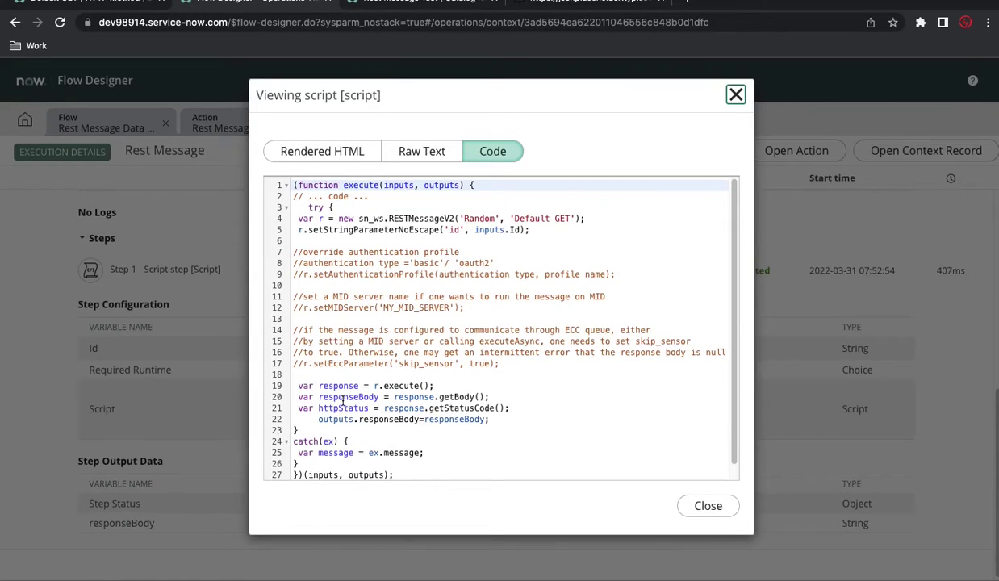
pyautogui.scroll(-1, 343, 401)
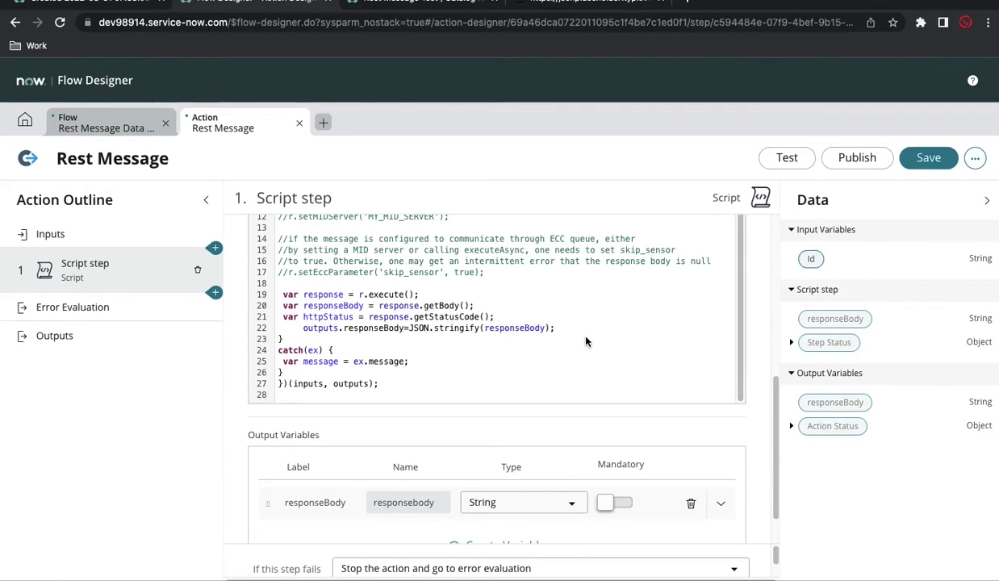
pyautogui.click(597, 7)
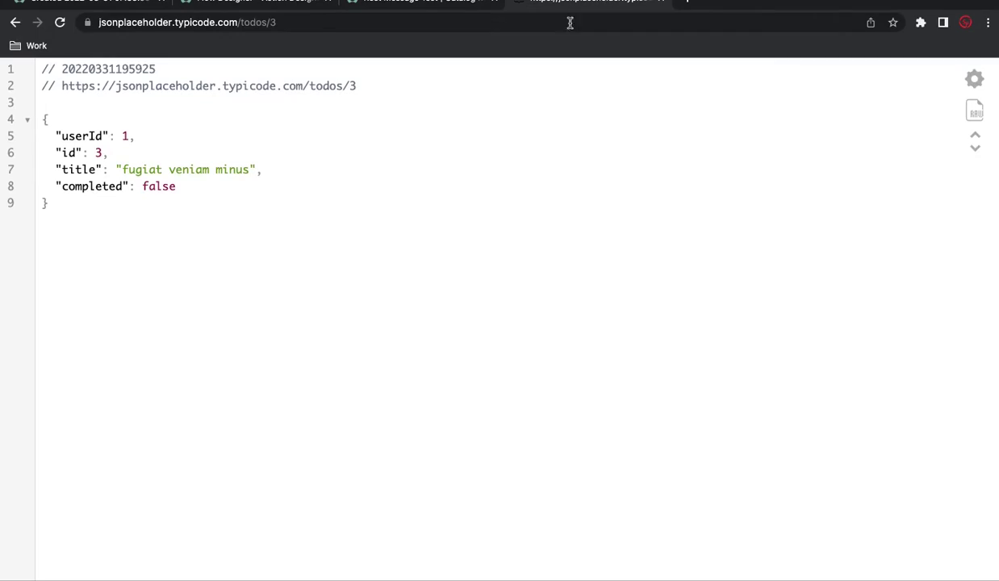
pyautogui.click(383, 7)
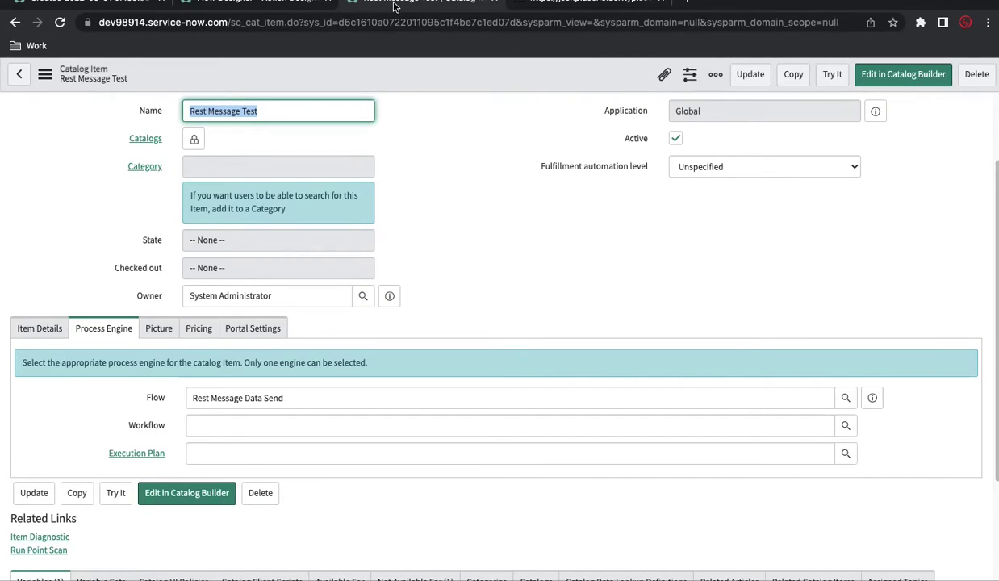
pyautogui.click(264, 7)
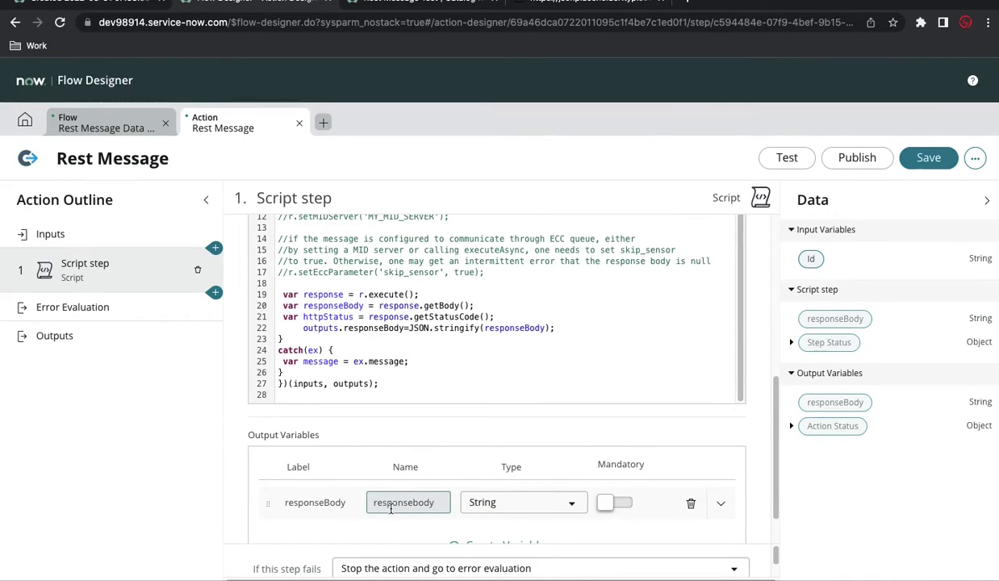
# Step: In the script step, rename the assigned output property to responsebody so that it matches the output variable's name
pyautogui.doubleClick(321, 506)
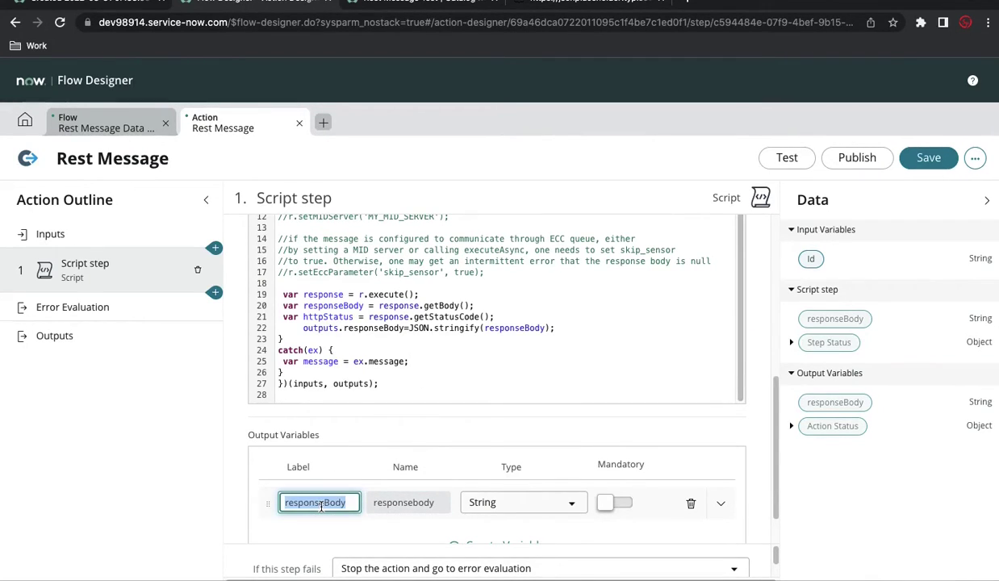
pyautogui.doubleClick(390, 502)
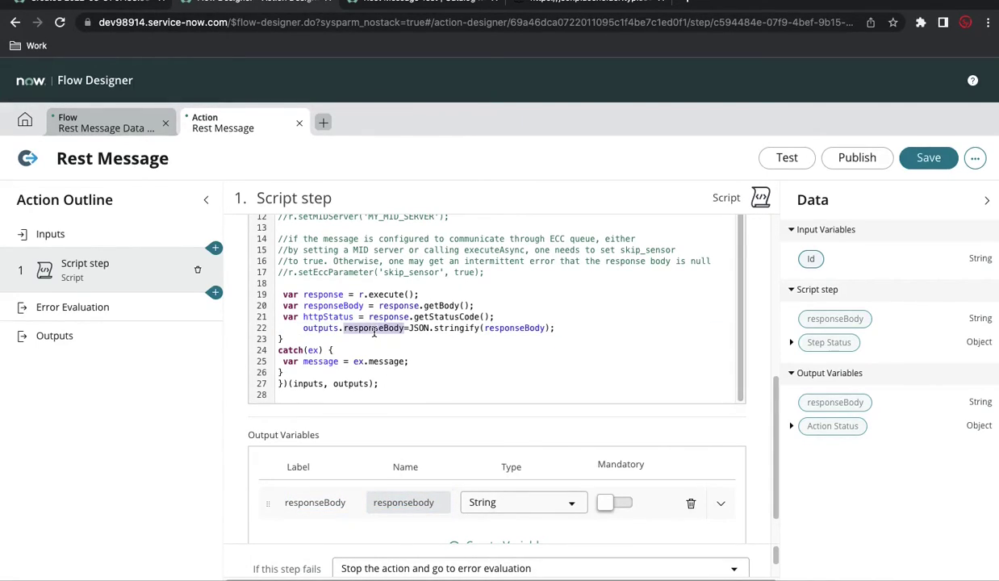
pyautogui.write('responsebody')
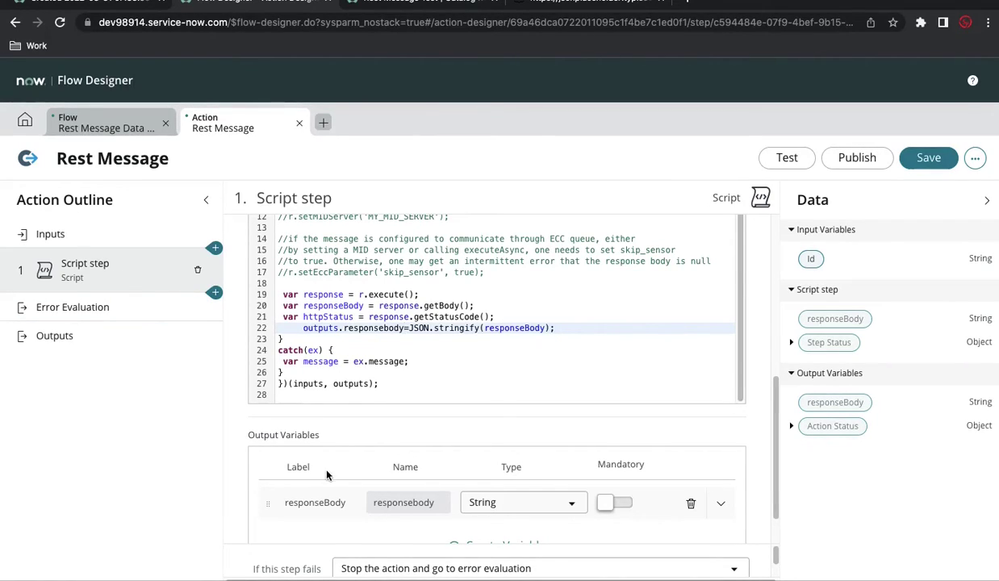
# Step: Check the action output mapping for responseBody and publish the Rest Message action
pyautogui.click(289, 507)
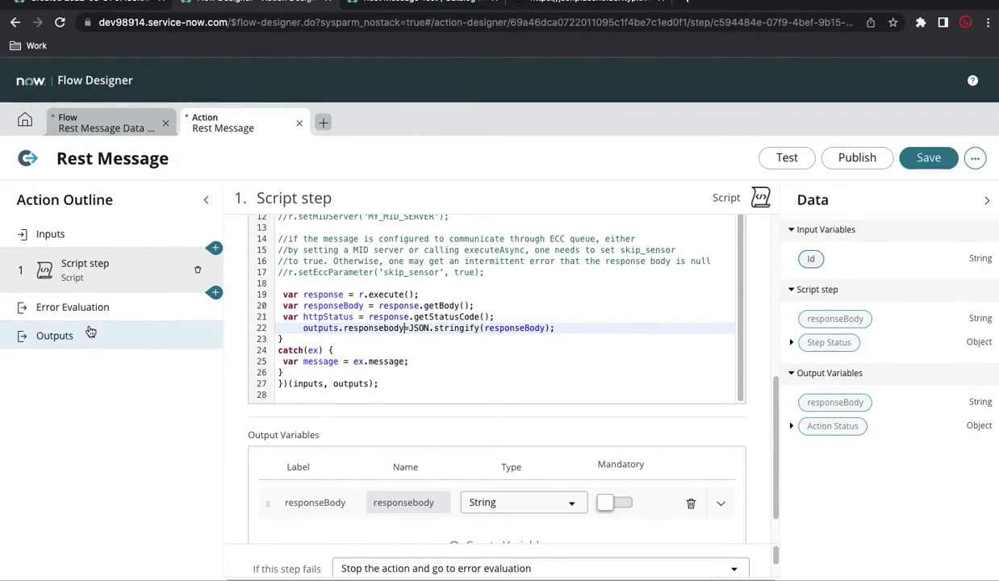
pyautogui.click(89, 333)
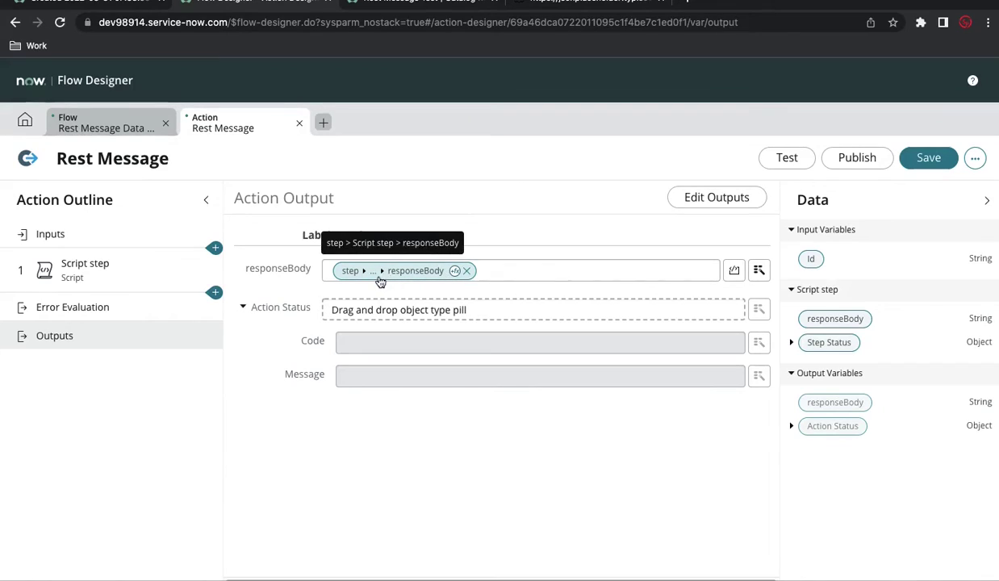
pyautogui.click(841, 161)
pyautogui.click(627, 259)
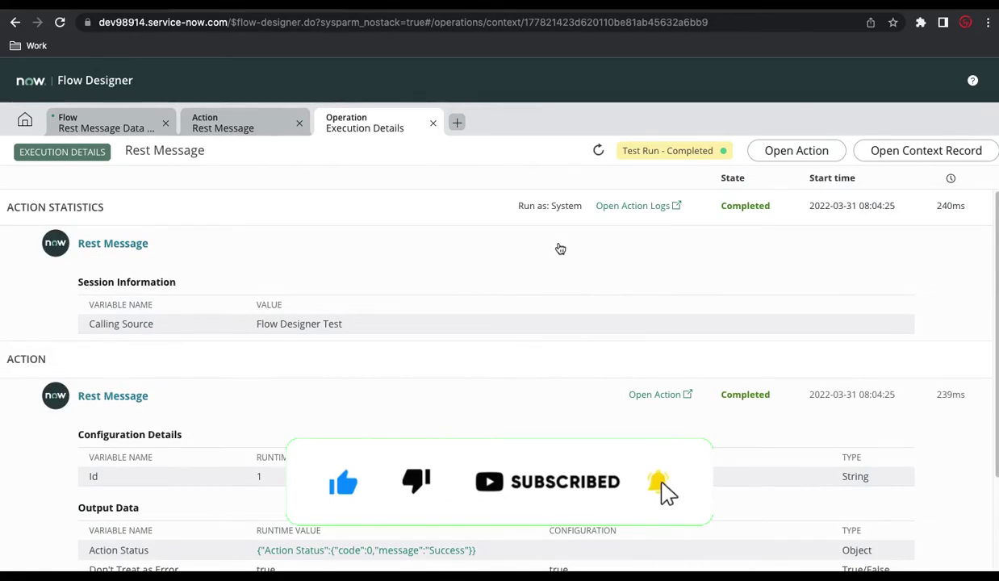
# Step: Examine the responseBody runtime value in the output data of the Rest Message test run
pyautogui.scroll(-2, 493, 211)
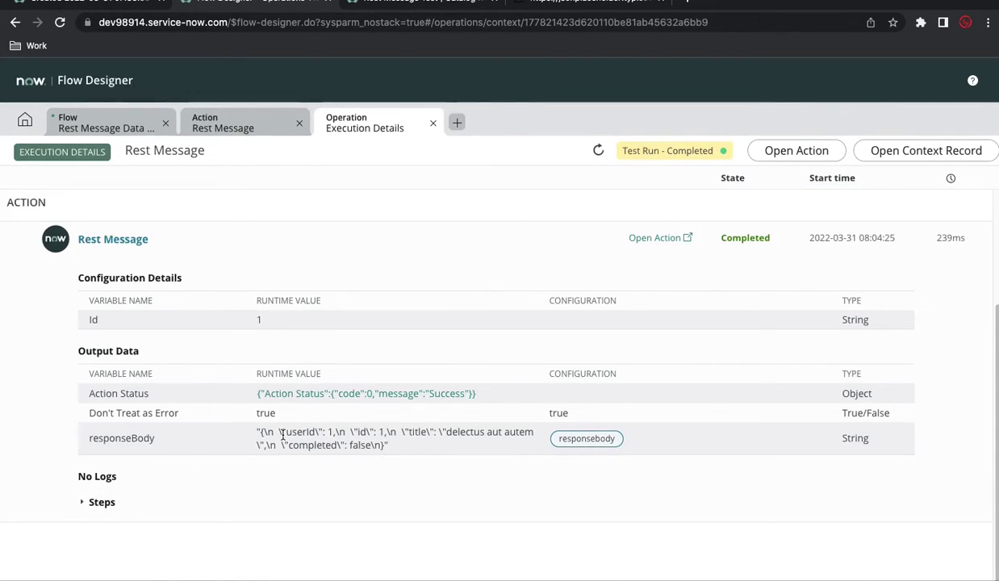
pyautogui.moveTo(260, 434); pyautogui.dragTo(341, 445)
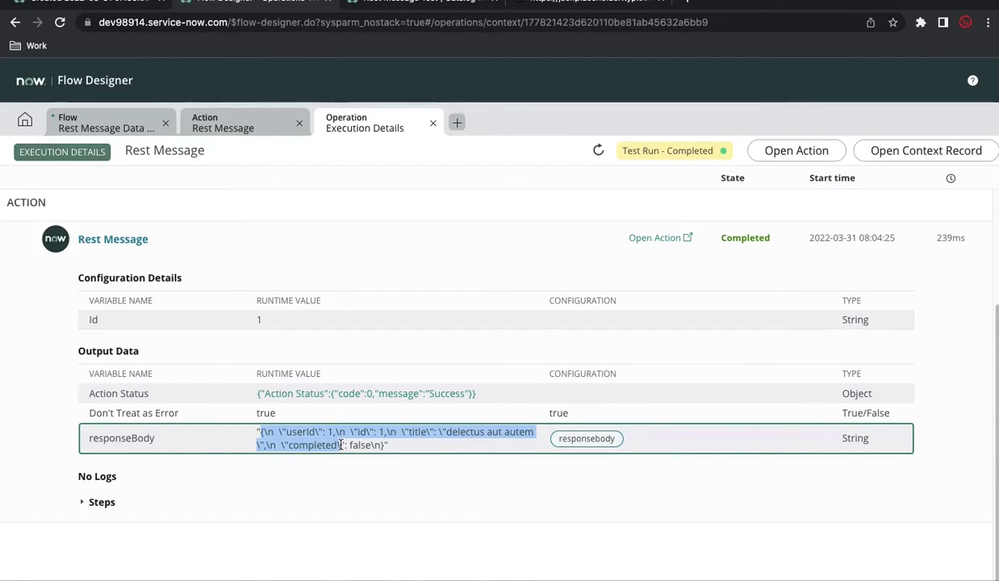
# Step: In the Rest Message script step, assign responseBody directly to outputs.responsebody without JSON.stringify, and publish the action again
pyautogui.click(223, 125)
pyautogui.click(675, 347)
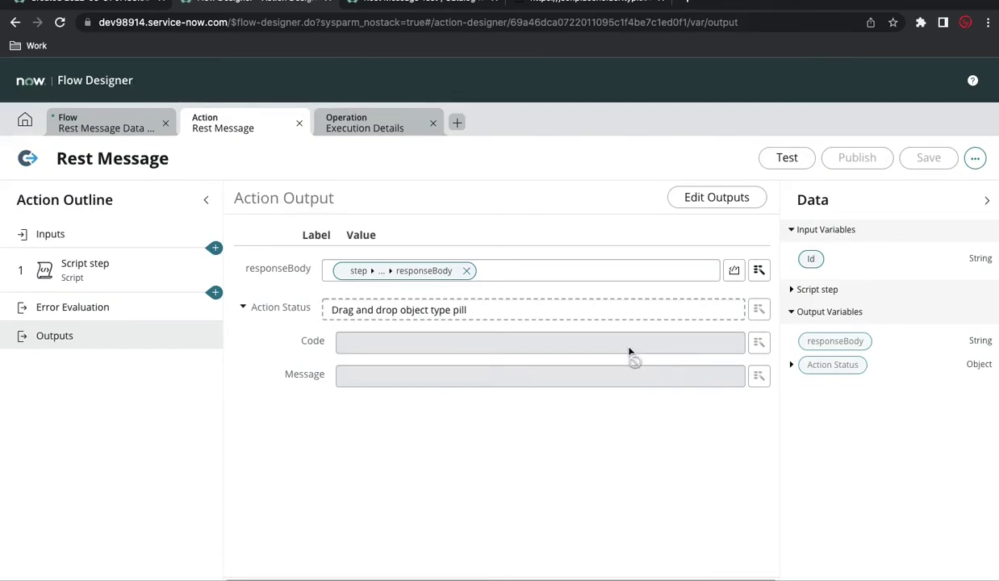
pyautogui.click(85, 267)
pyautogui.scroll(-5, 540, 484)
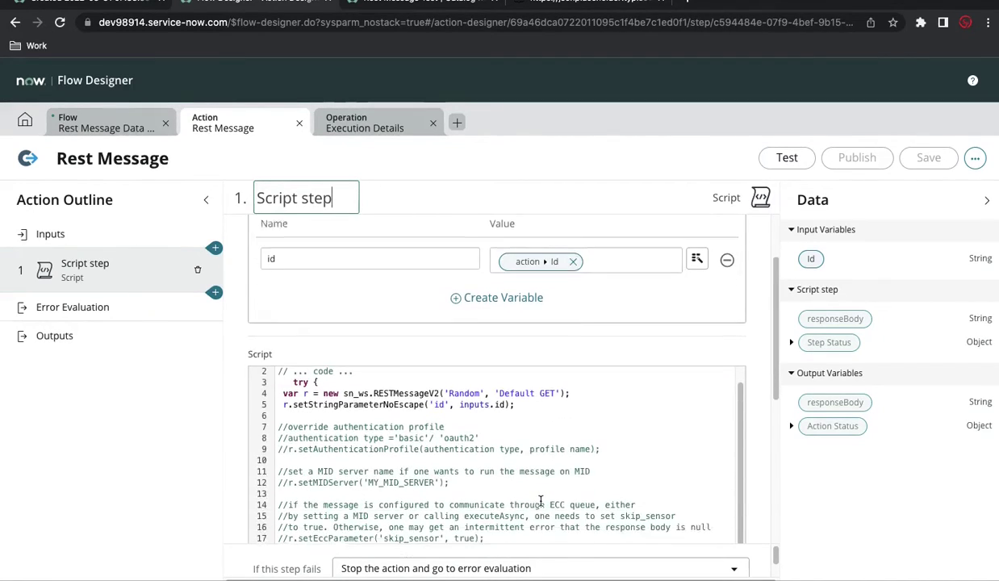
pyautogui.moveTo(483, 457); pyautogui.dragTo(412, 456)
pyautogui.press('BackSpace')
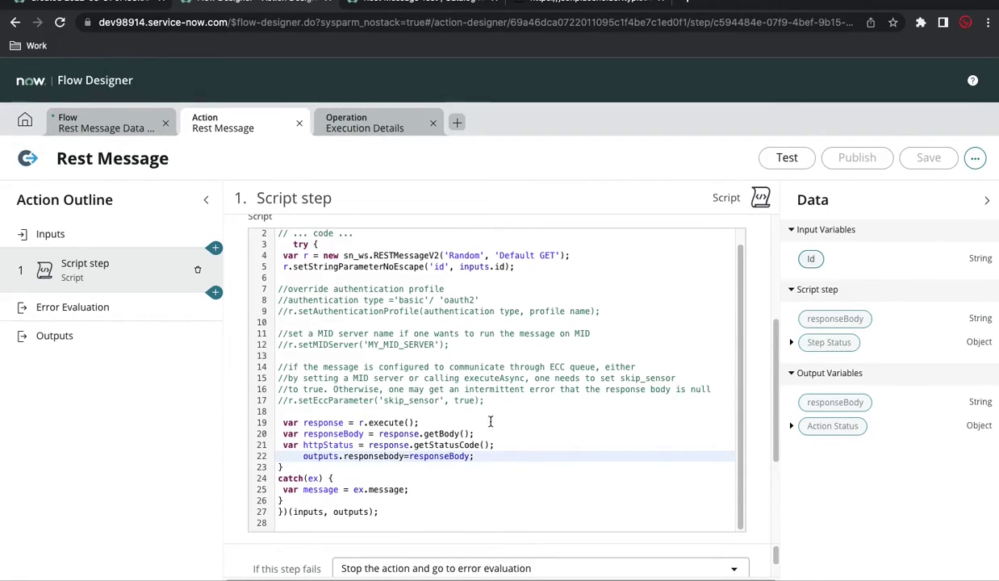
pyautogui.click(857, 158)
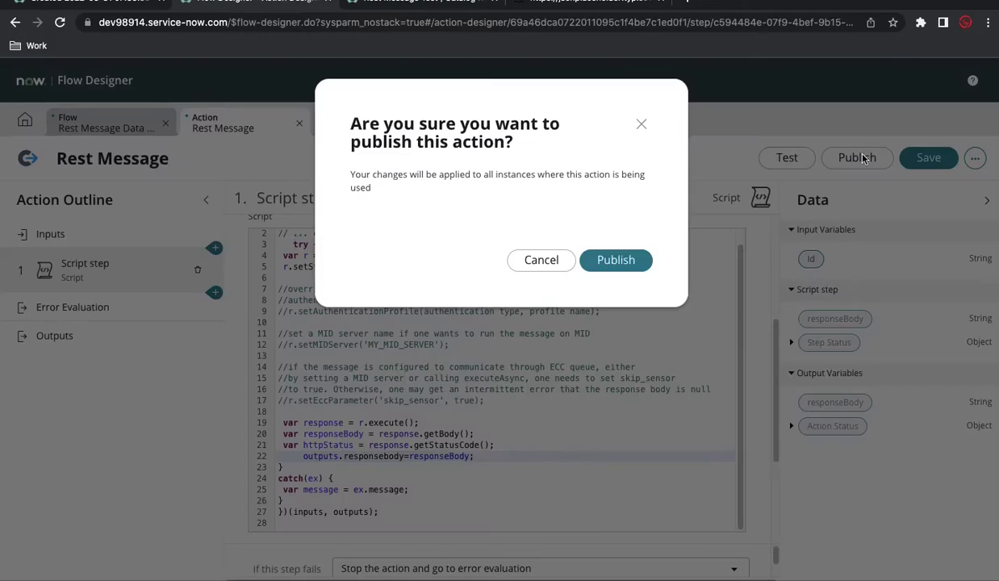
pyautogui.click(648, 256)
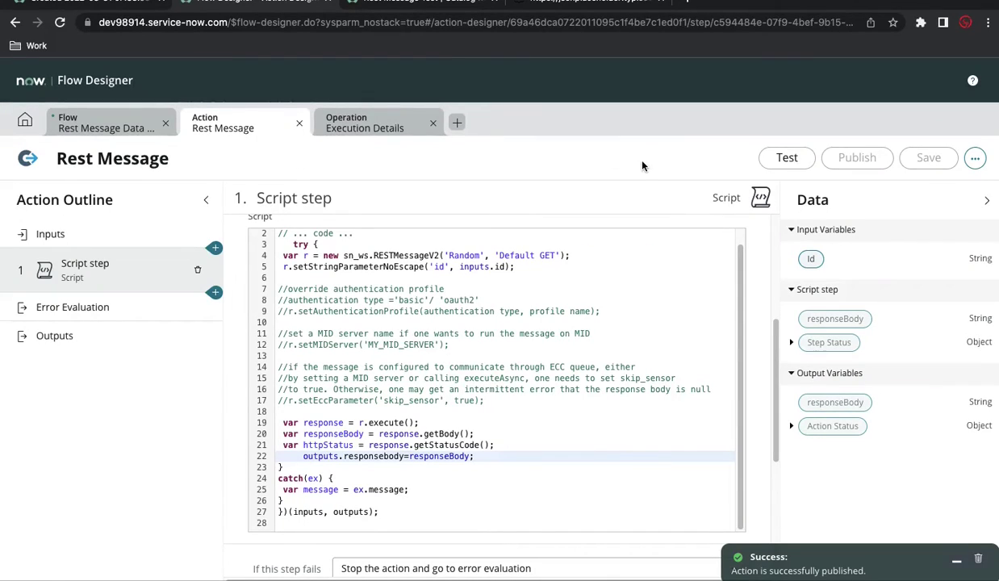
# Step: Add a Get Catalog Variables action after the Log action in the Rest Message Data Send flow
pyautogui.click(100, 126)
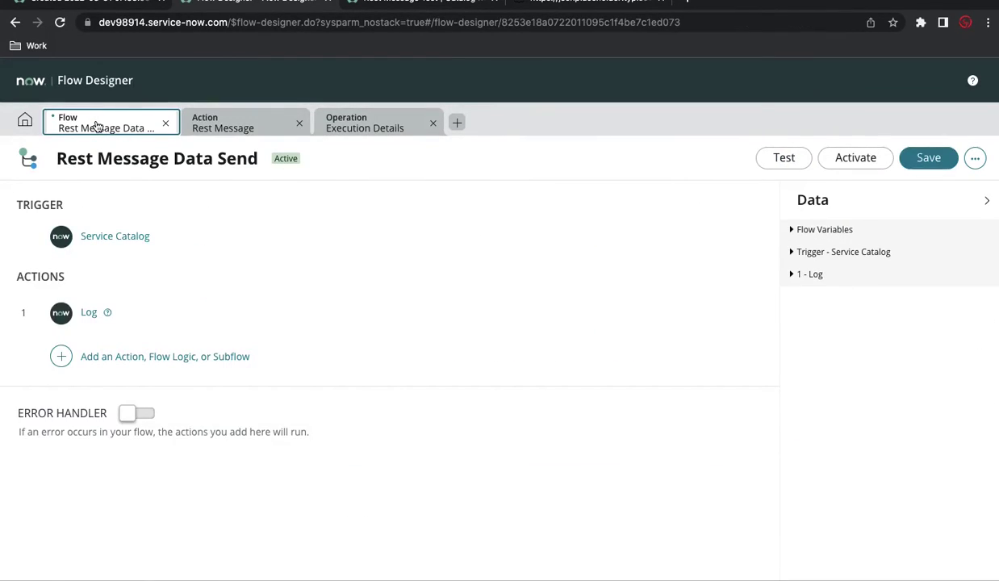
pyautogui.click(61, 357)
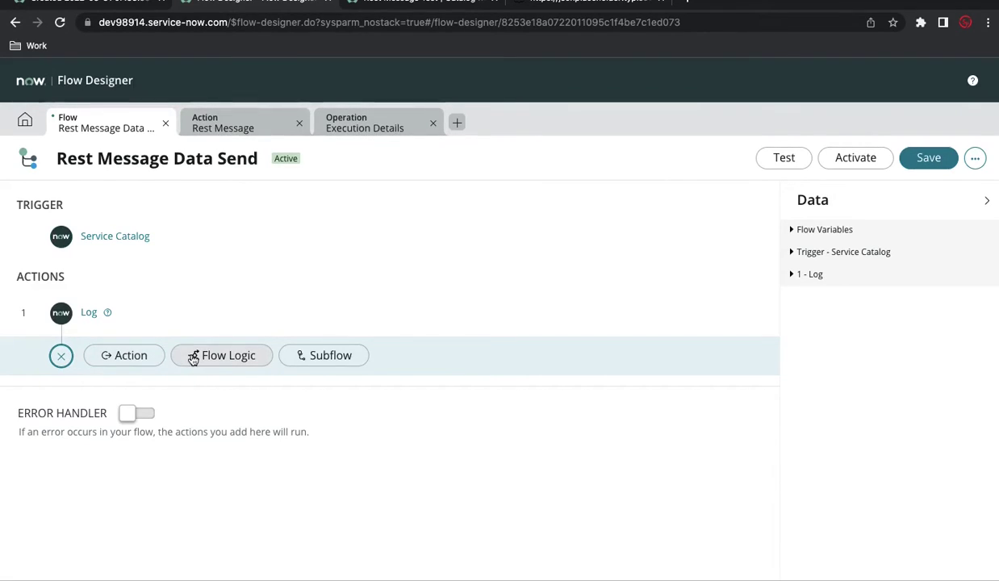
pyautogui.click(129, 356)
pyautogui.write('get')
pyautogui.scroll(-5, 357, 504)
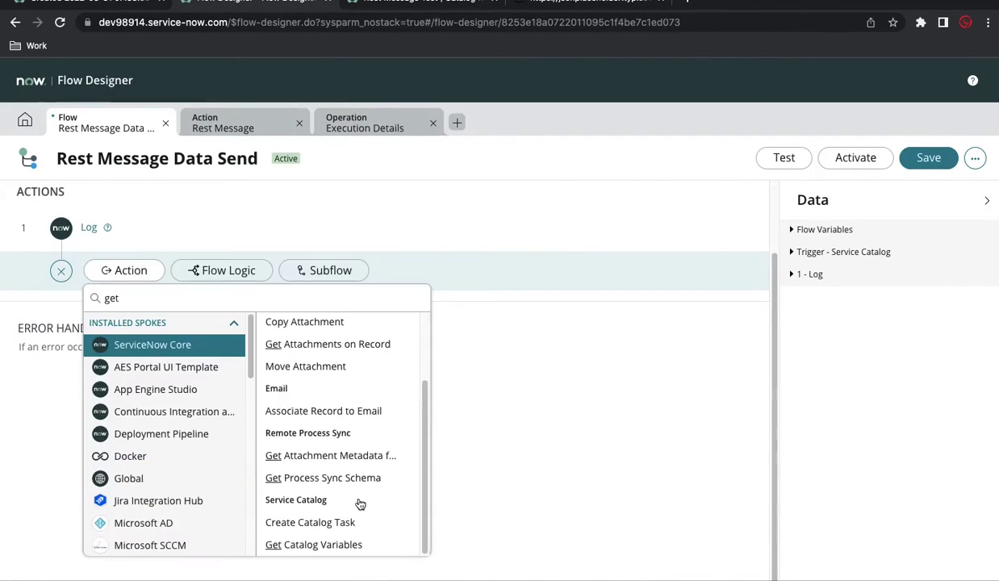
pyautogui.click(323, 548)
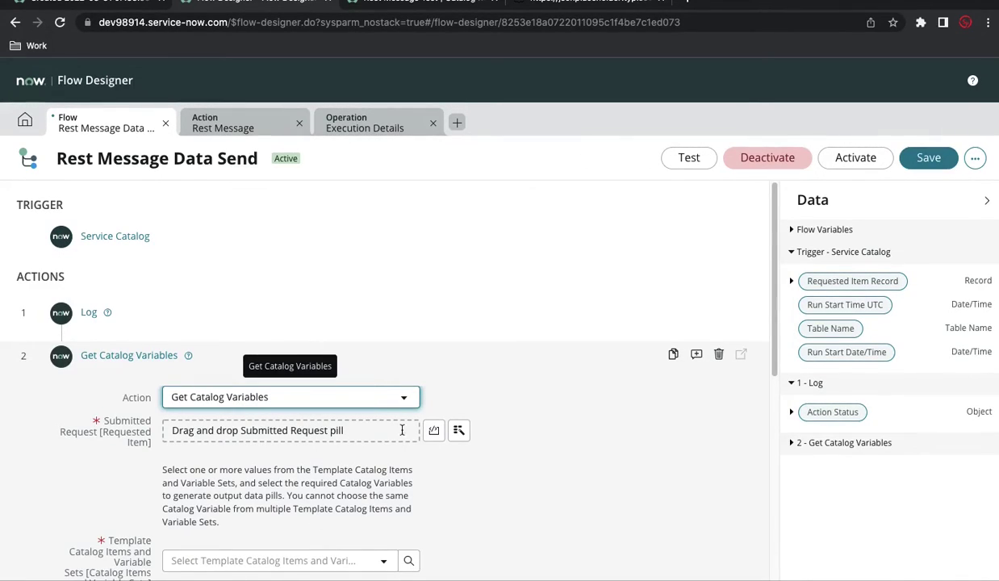
pyautogui.click(395, 399)
pyautogui.click(522, 375)
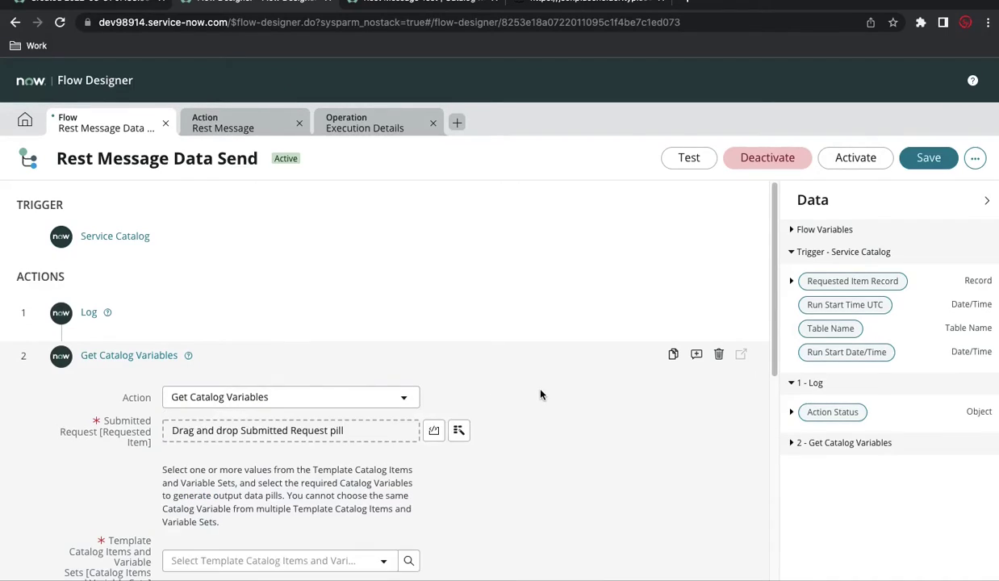
# Step: Set the submitted request to the Service Catalog trigger's Requested Item Record and choose Rest Message Test as the template catalog item
pyautogui.click(457, 433)
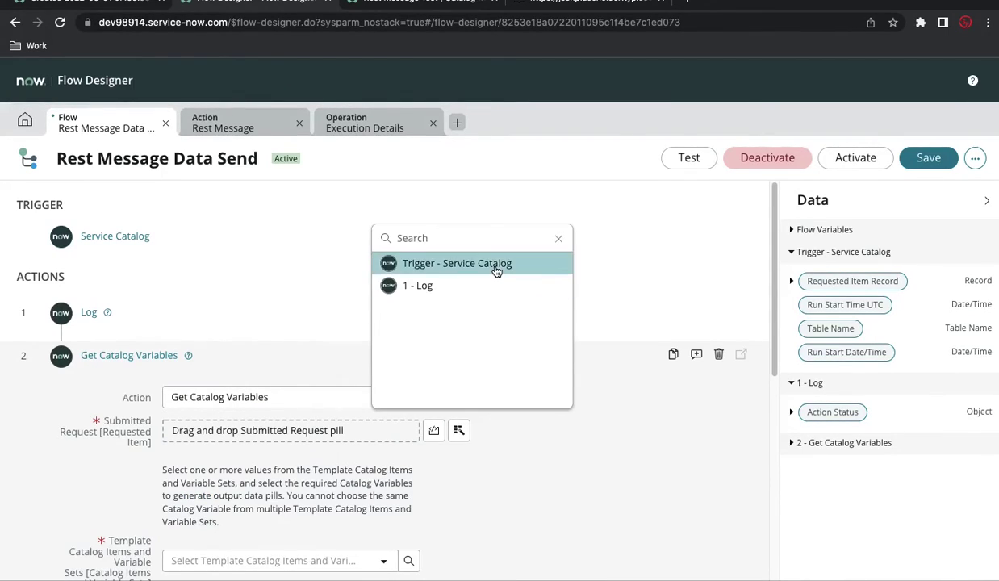
pyautogui.click(472, 263)
pyautogui.click(652, 266)
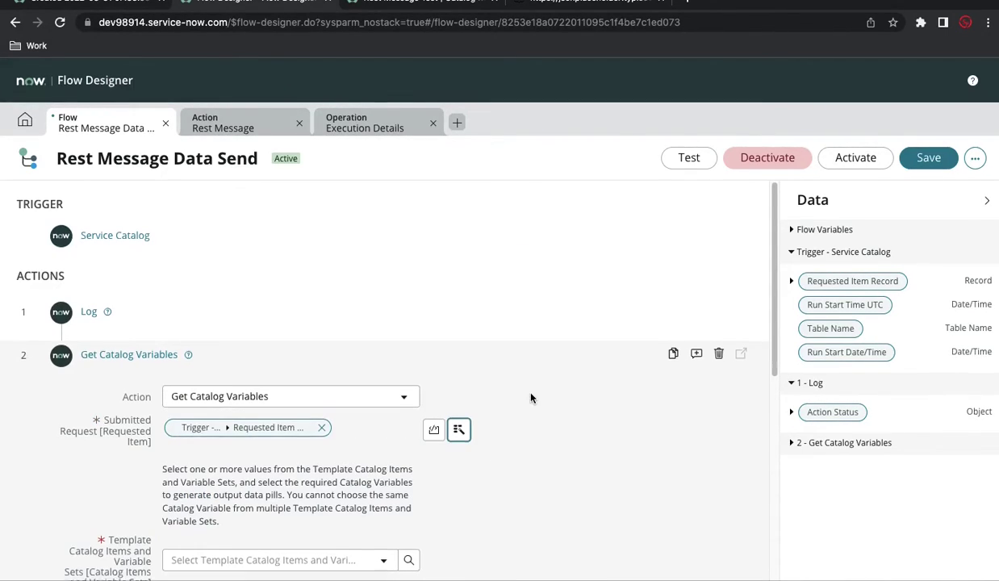
pyautogui.scroll(-1, 512, 379)
pyautogui.click(316, 482)
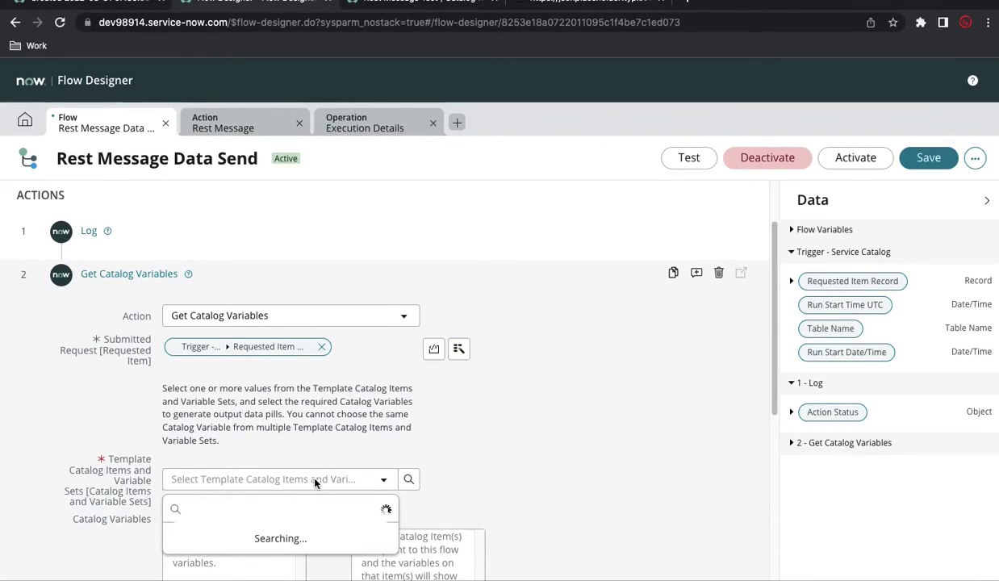
pyautogui.write('Rest')
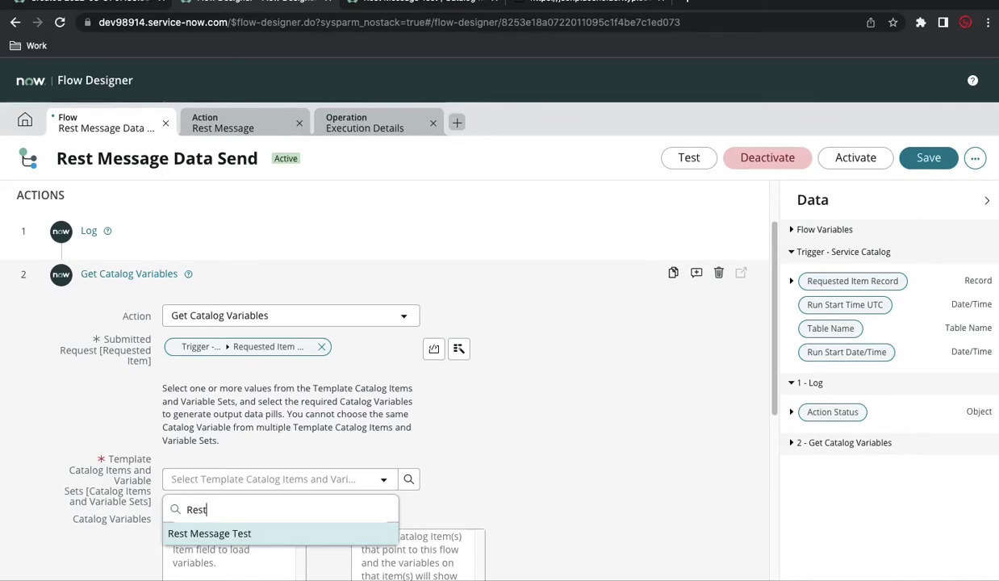
pyautogui.press('Return')
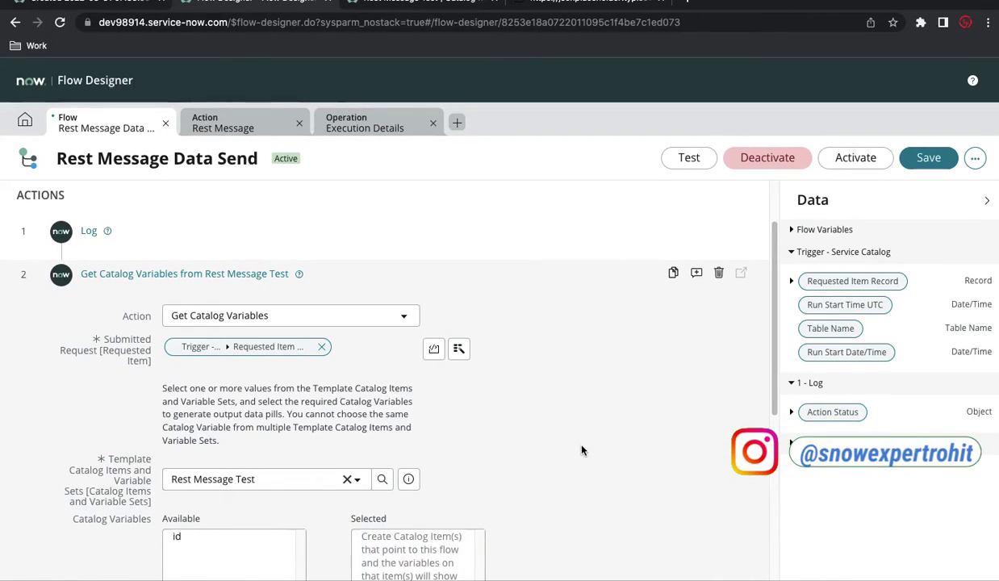
# Step: Move the id catalog variable to the selected variables and finish the Get Catalog Variables action
pyautogui.scroll(-3, 561, 430)
pyautogui.click(189, 408)
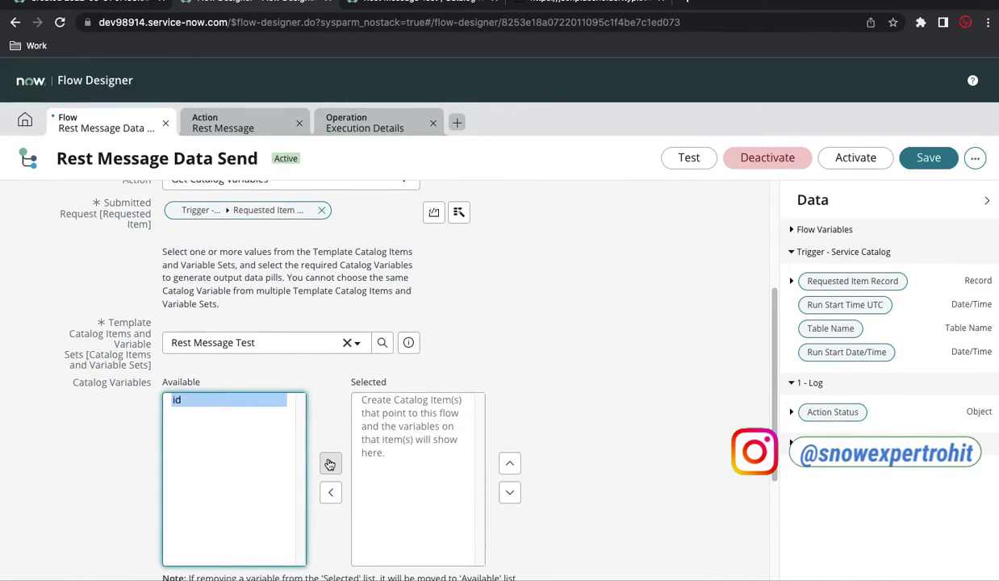
pyautogui.click(330, 463)
pyautogui.scroll(-1, 565, 431)
pyautogui.scroll(-1, 572, 431)
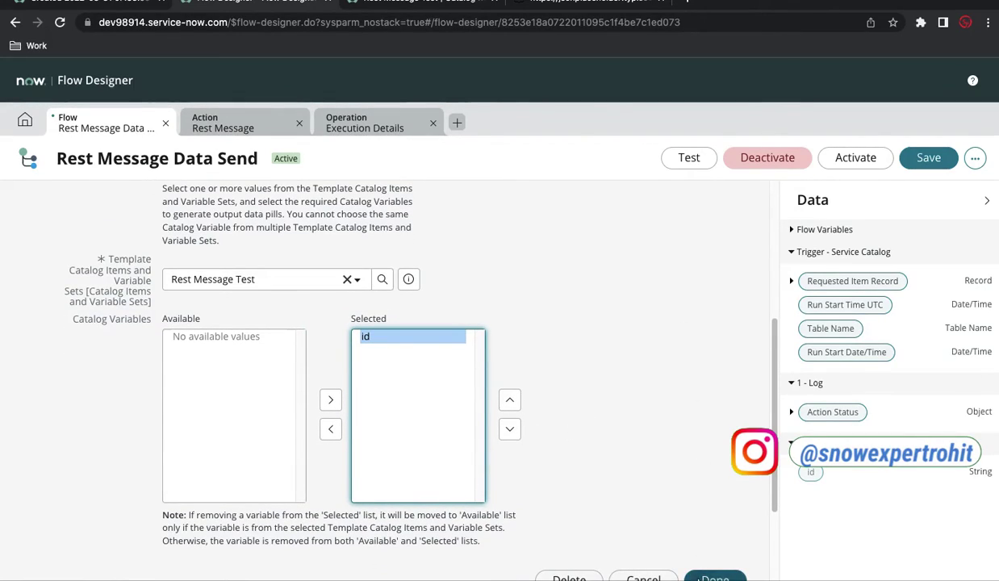
pyautogui.click(713, 556)
# Step: Add the custom Rest Message action as the third action of the flow
pyautogui.click(60, 398)
pyautogui.click(125, 397)
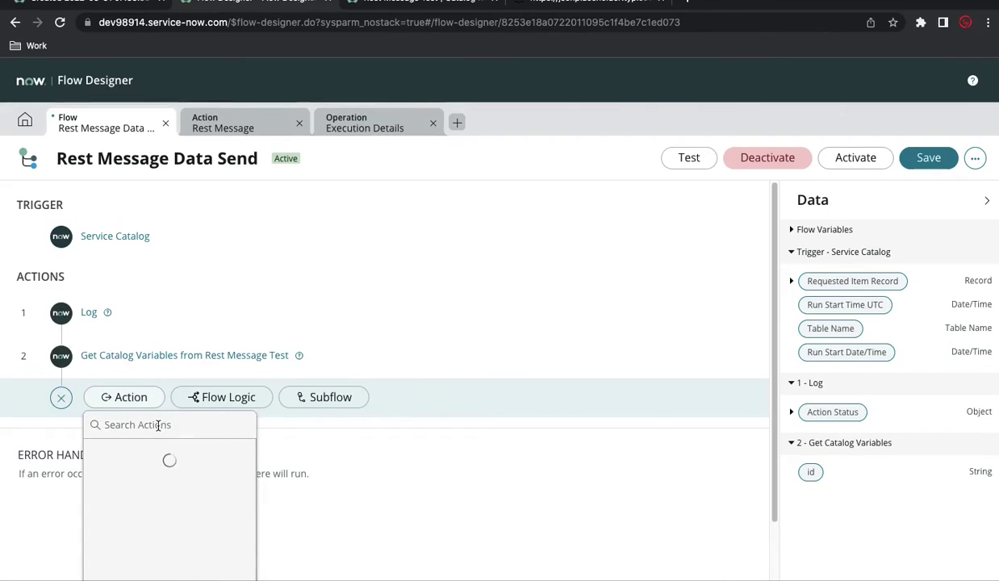
pyautogui.write('Rest Me')
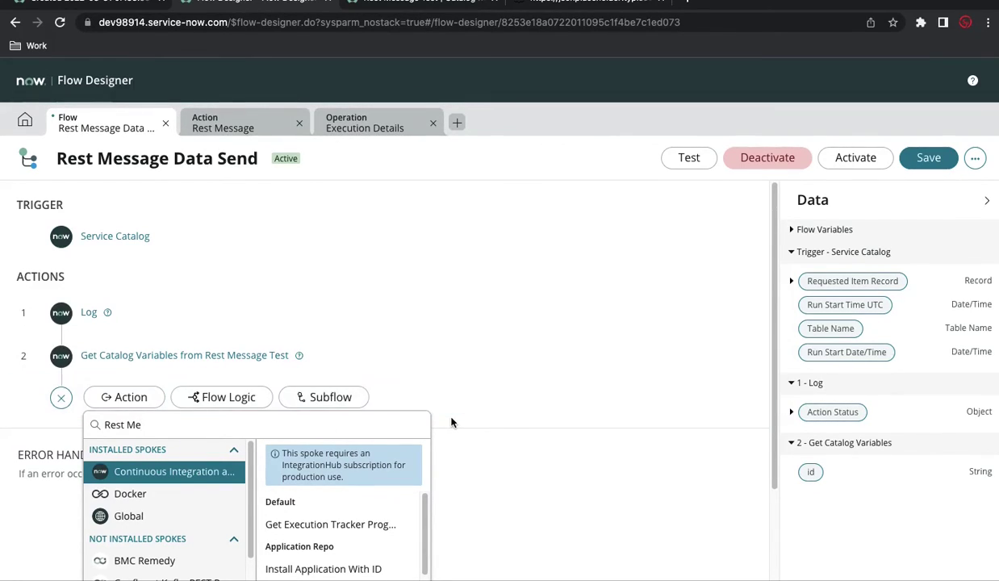
pyautogui.click(316, 433)
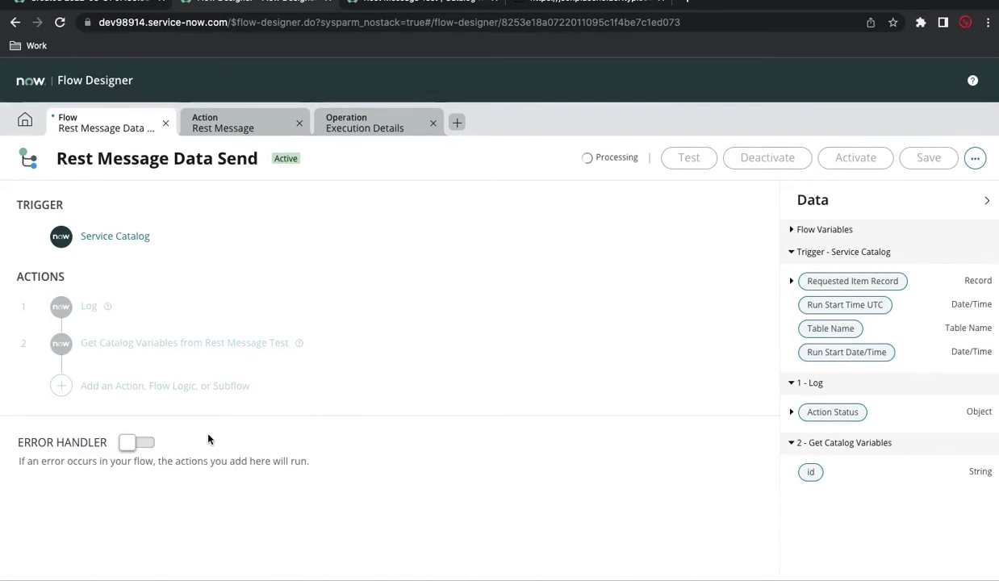
# Step: Map the Rest Message action's Id input to the id from Get Catalog Variables and finish the action
pyautogui.click(459, 468)
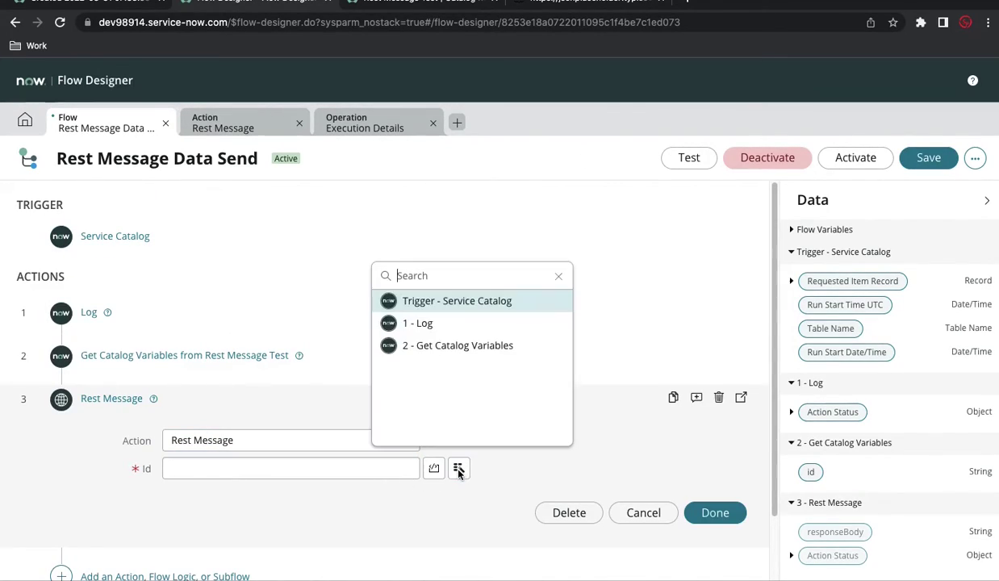
pyautogui.click(476, 347)
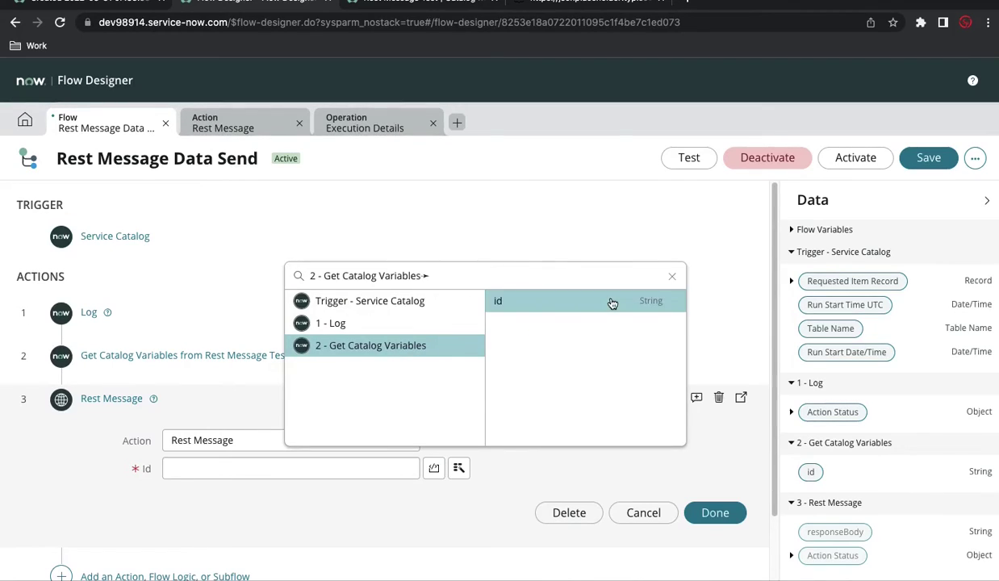
pyautogui.click(607, 300)
pyautogui.scroll(-2, 609, 301)
pyautogui.click(716, 430)
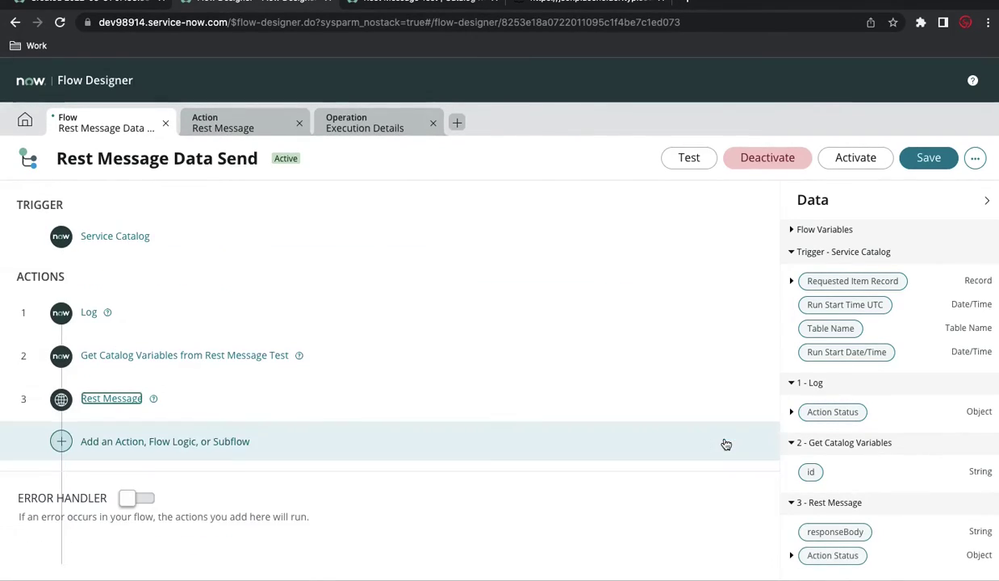
# Step: Add an Update Record action as the fourth action of the flow
pyautogui.click(69, 441)
pyautogui.click(138, 441)
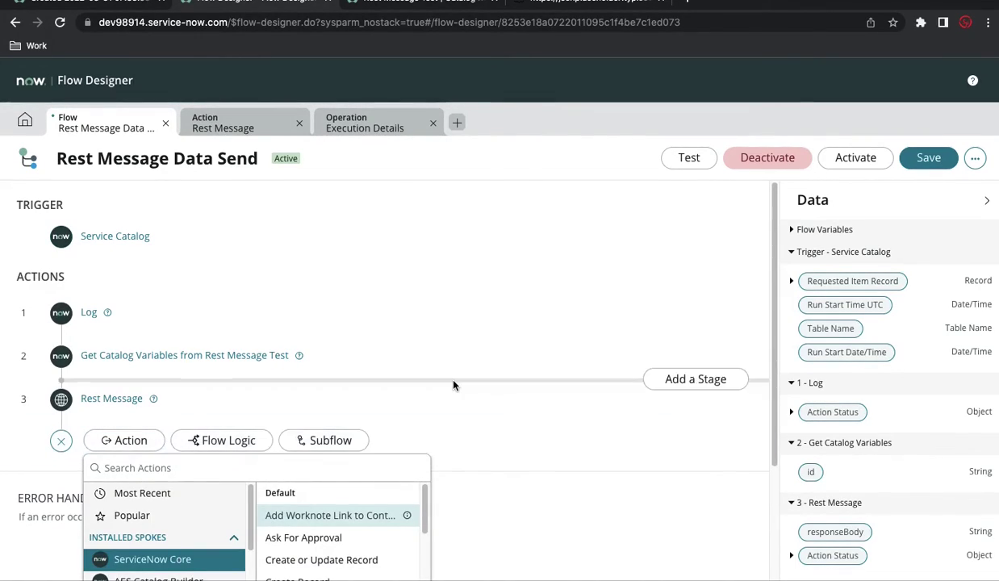
pyautogui.scroll(-1, 438, 367)
pyautogui.write('update')
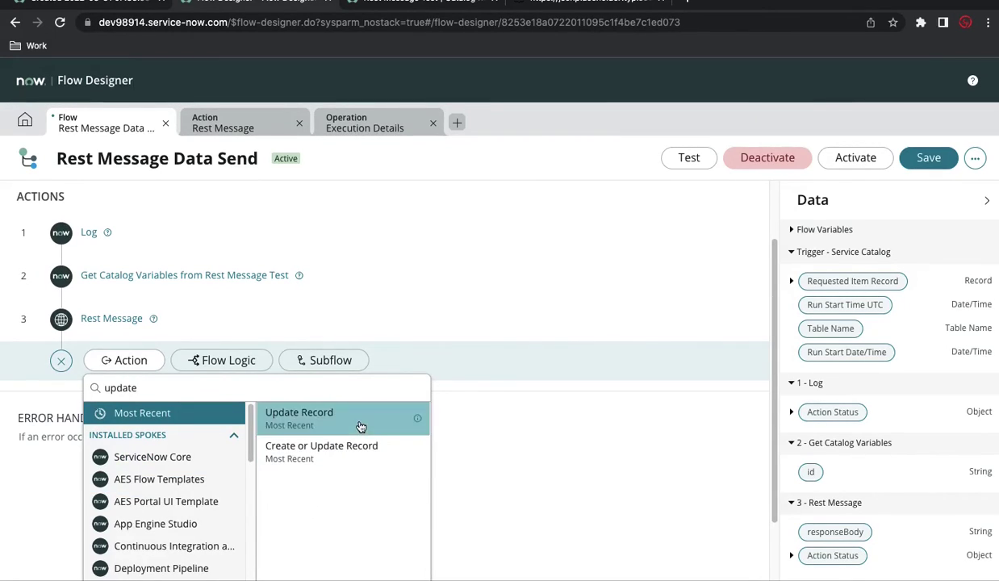
pyautogui.click(361, 425)
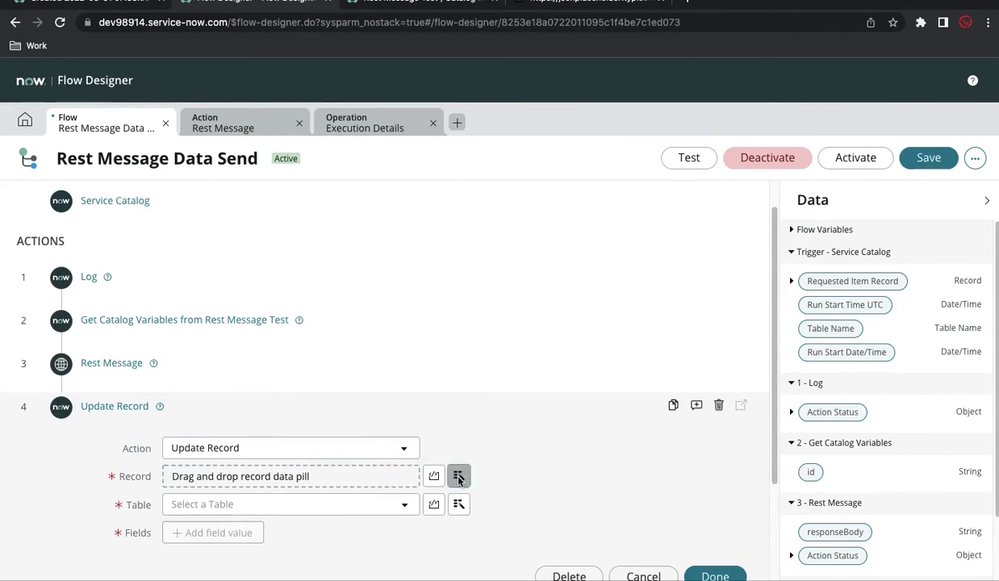
# Step: Set the Update Record action's record to the Service Catalog trigger's Requested Item Record
pyautogui.click(458, 476)
pyautogui.click(451, 310)
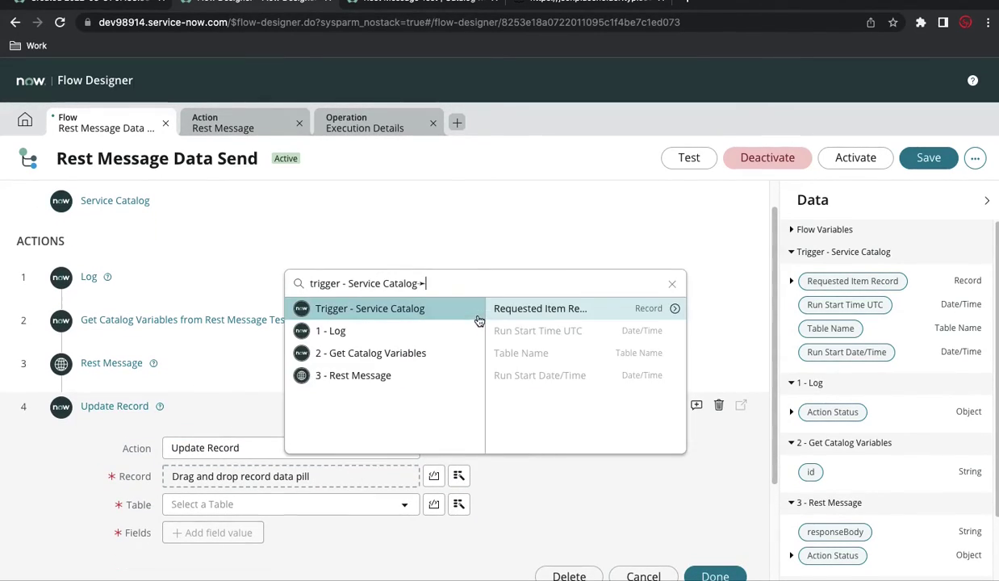
pyautogui.click(656, 310)
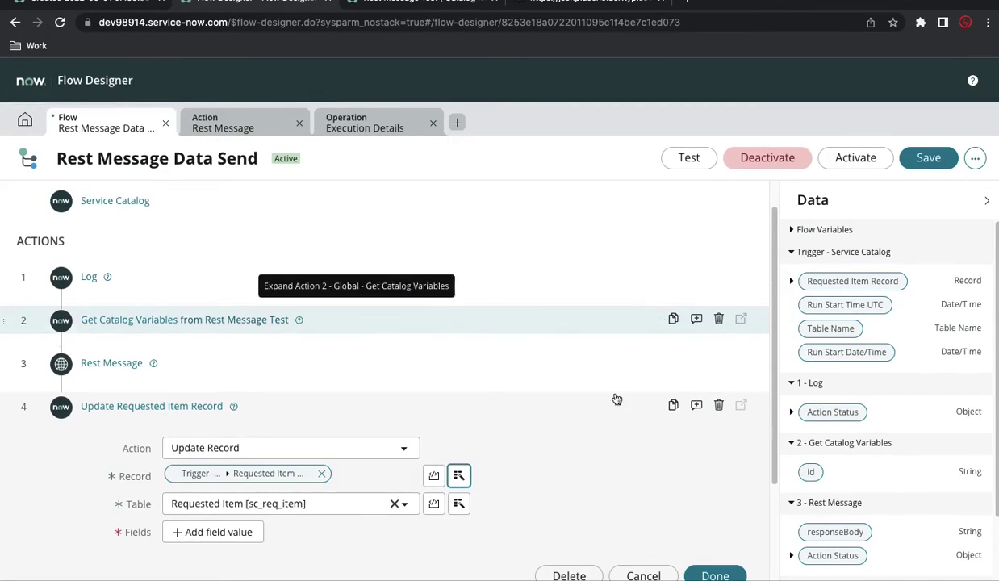
# Step: Add a field value to the Update Record action and choose Additional comments as its field
pyautogui.click(230, 490)
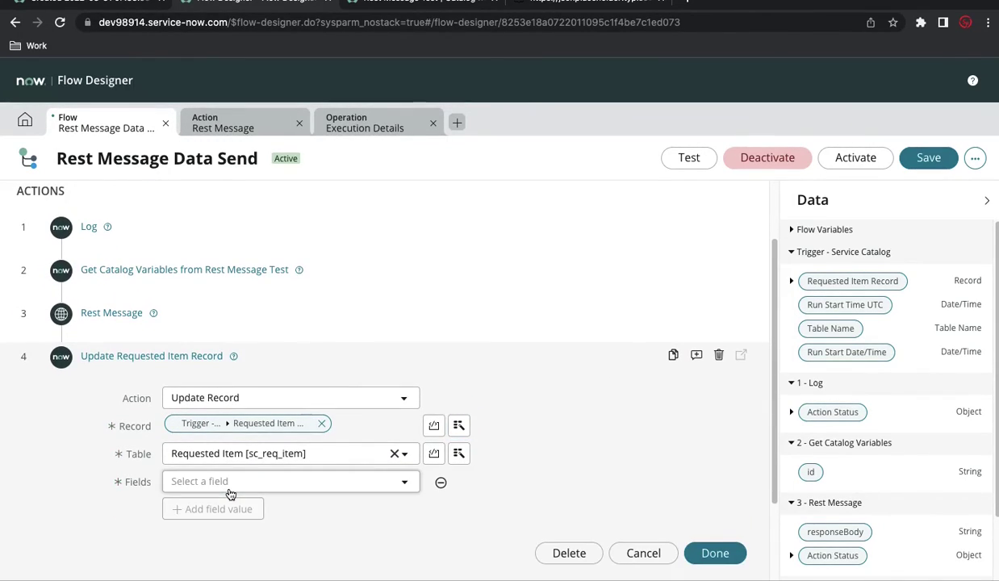
pyautogui.click(246, 482)
pyautogui.write('co')
pyautogui.press('Escape')
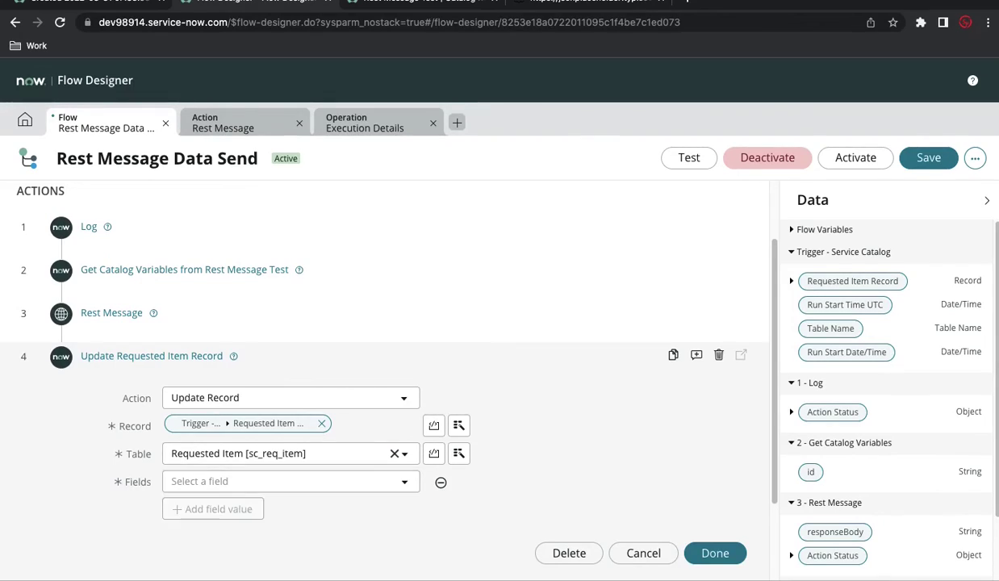
pyautogui.click(193, 482)
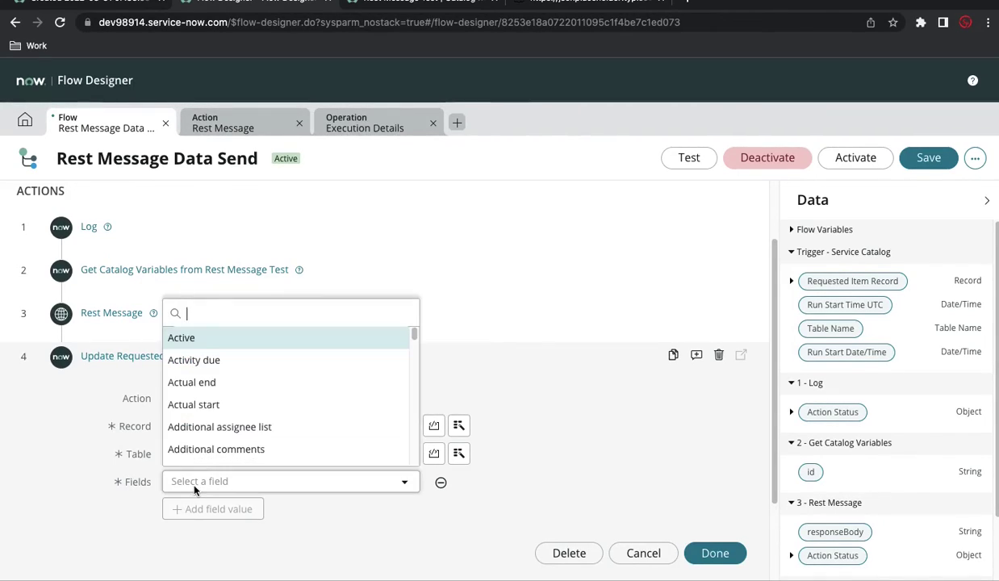
pyautogui.write('com')
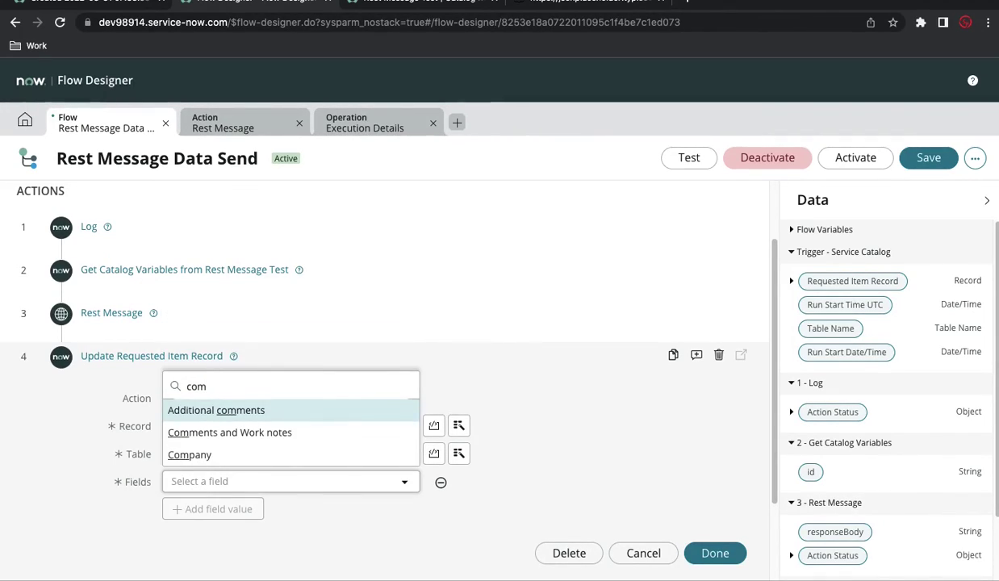
pyautogui.click(208, 412)
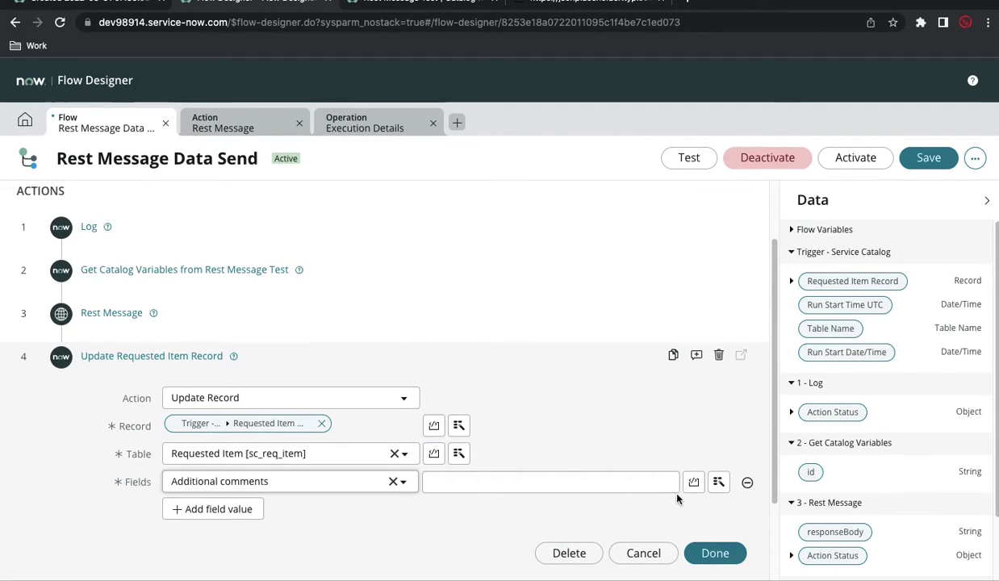
# Step: Fill Additional comments with the Rest Message action's responseBody and activate the flow
pyautogui.click(717, 482)
pyautogui.click(684, 383)
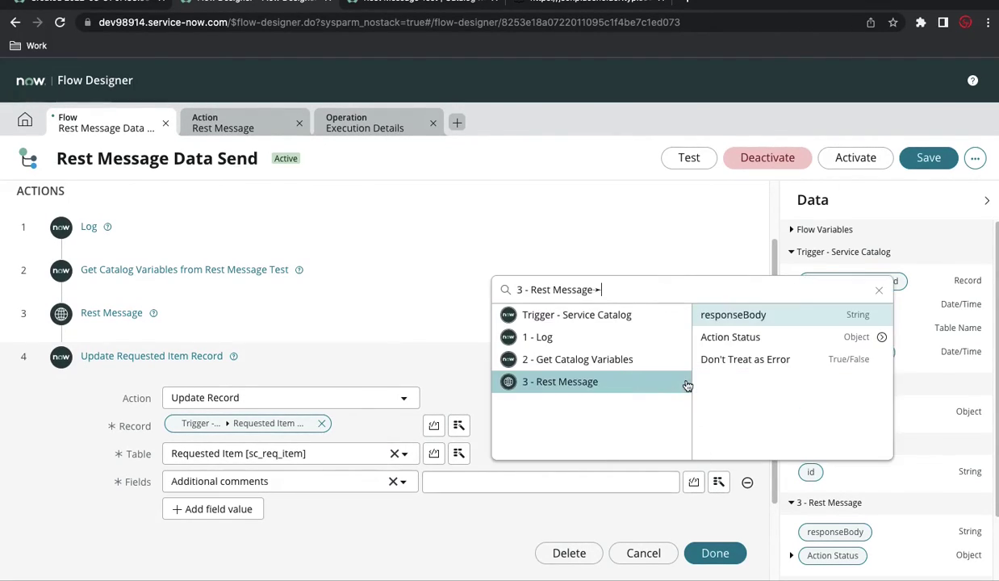
pyautogui.click(775, 323)
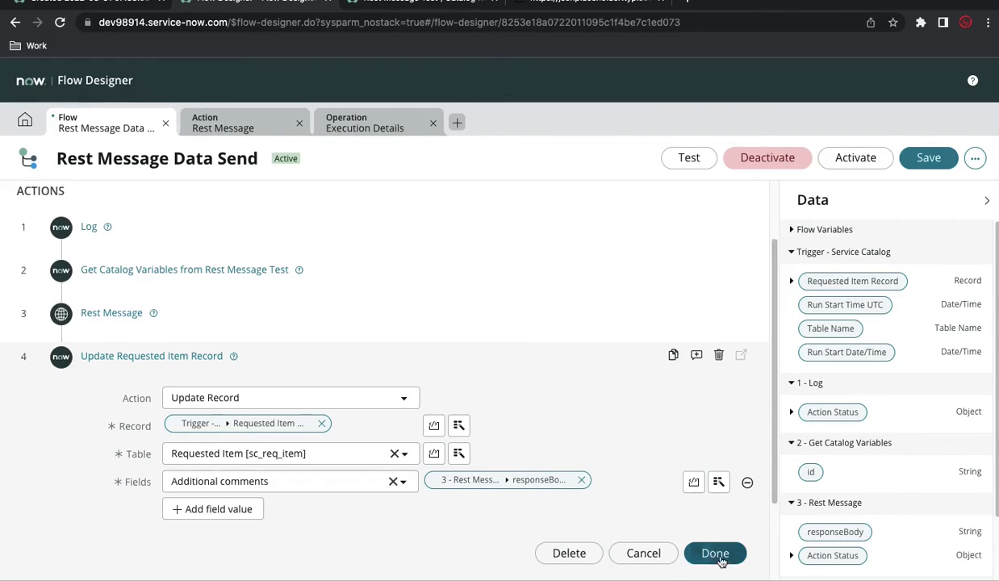
pyautogui.click(854, 159)
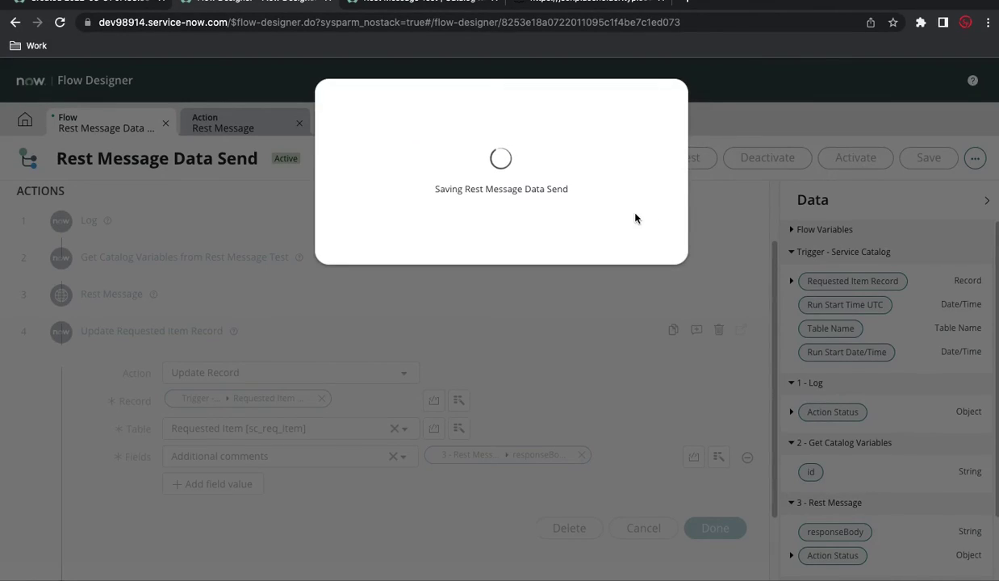
# Step: Try out the Rest Message Test catalog item and order it with ID 1
pyautogui.click(412, 6)
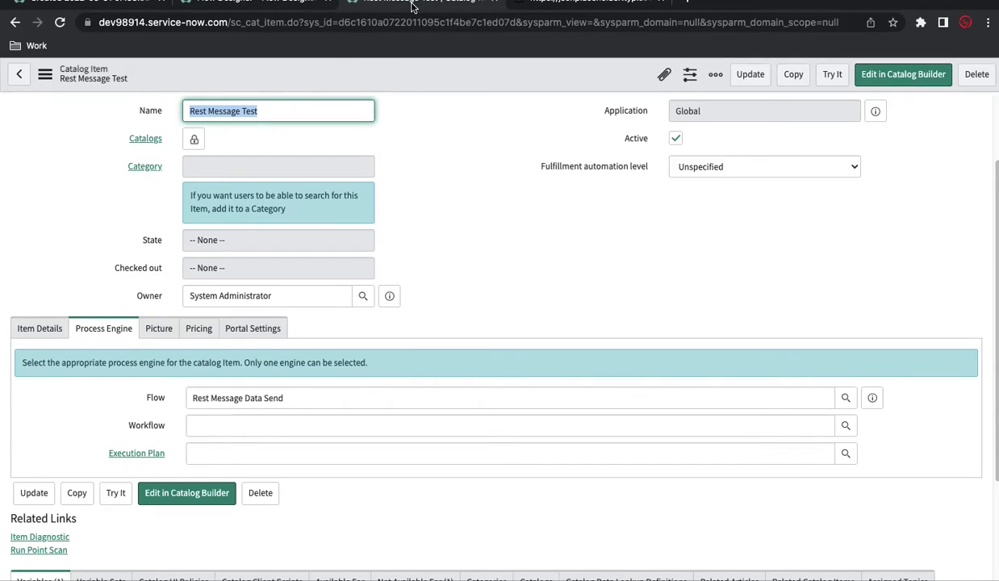
pyautogui.click(831, 76)
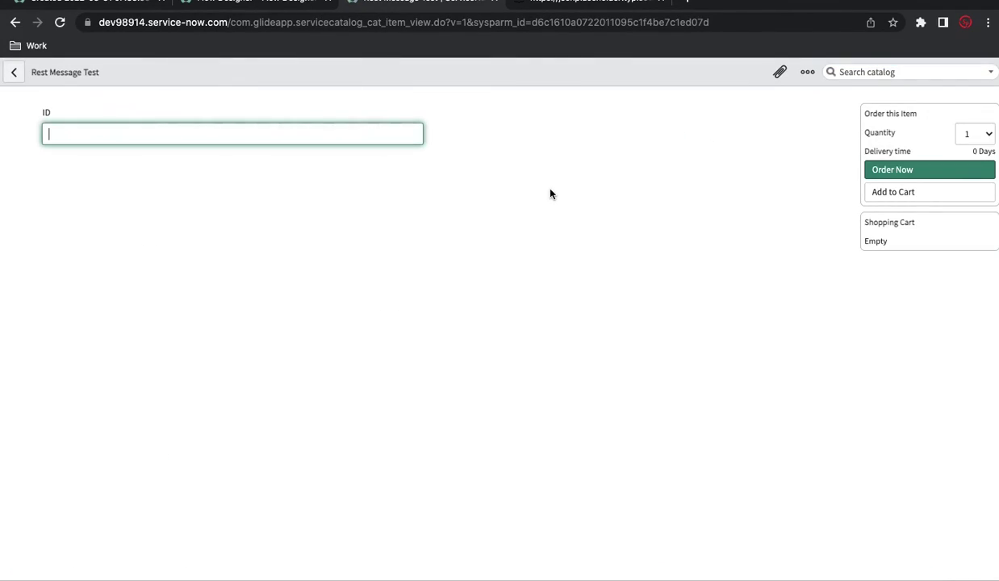
pyautogui.click(882, 174)
pyautogui.click(881, 175)
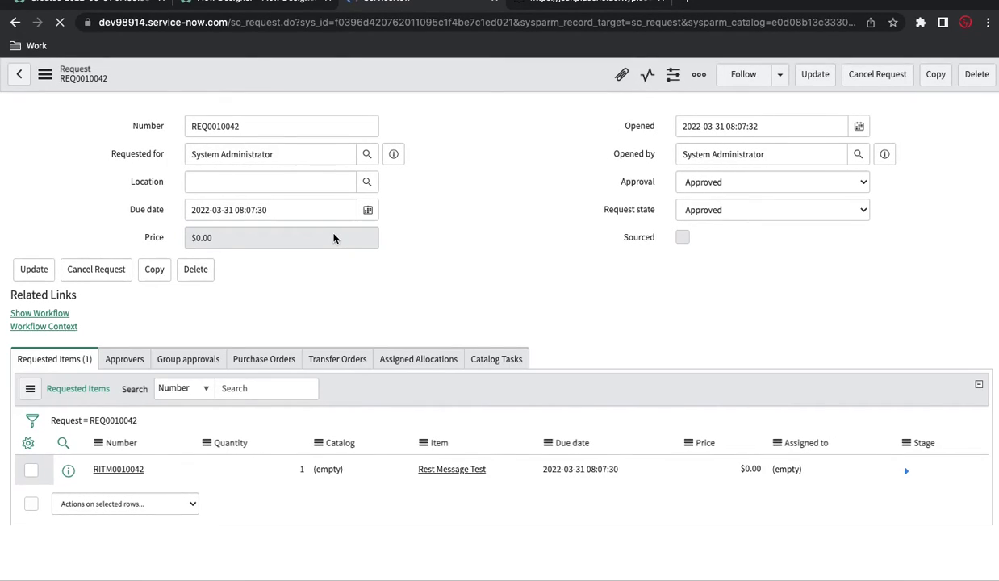
# Step: Open the request's requested item and examine its activity log for the response posted as an additional comment
pyautogui.click(110, 476)
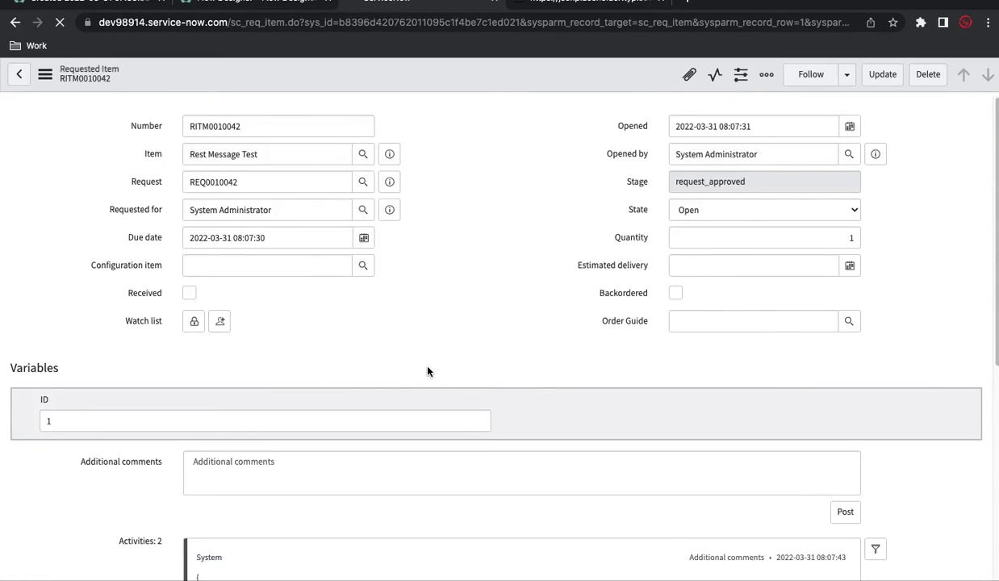
pyautogui.scroll(-3, 427, 371)
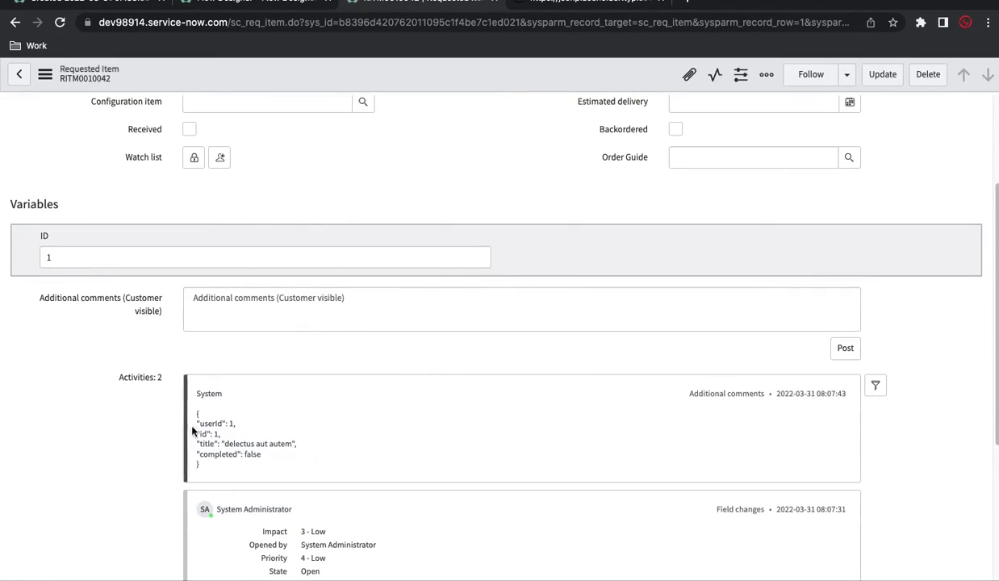